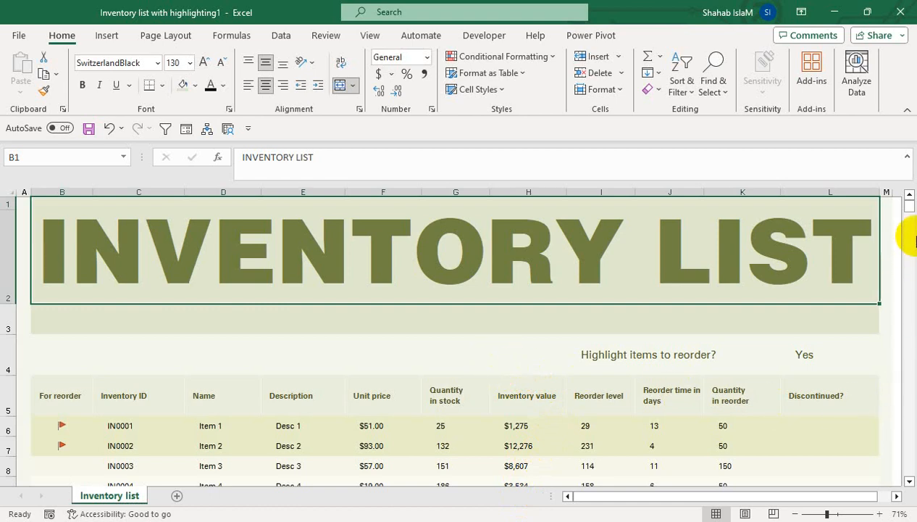
Set the Highlight items to reorder? option in cell L4 to No
{"action": "left_click", "coordinate": [910, 481]}
{"action": "left_click", "coordinate": [909, 481]}
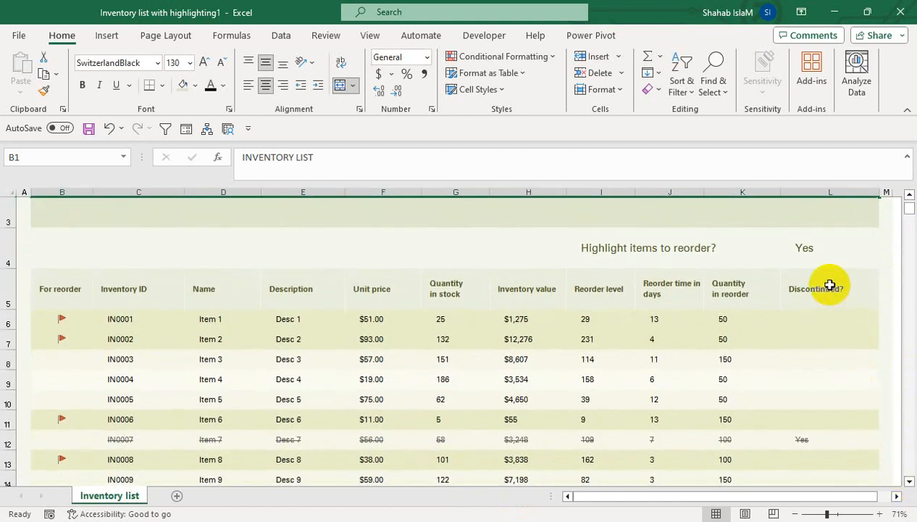
{"action": "left_click", "coordinate": [803, 249]}
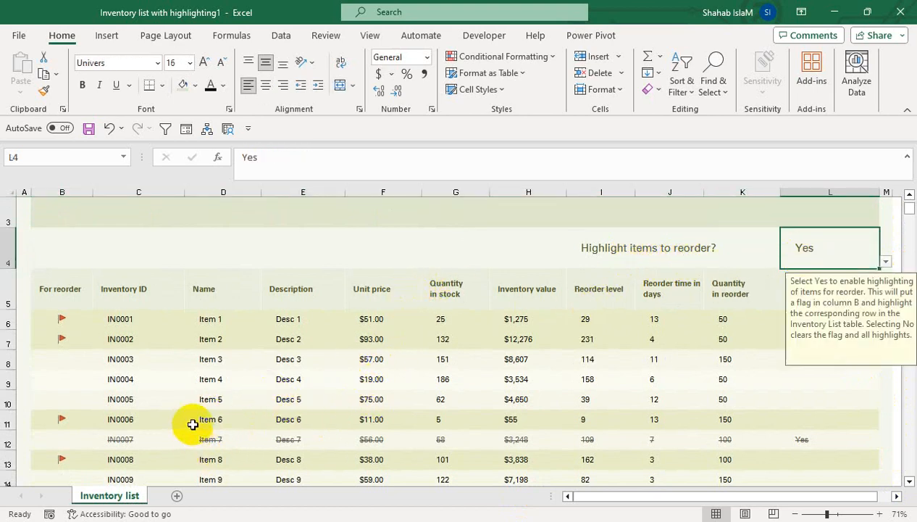
{"action": "left_click", "coordinate": [886, 261]}
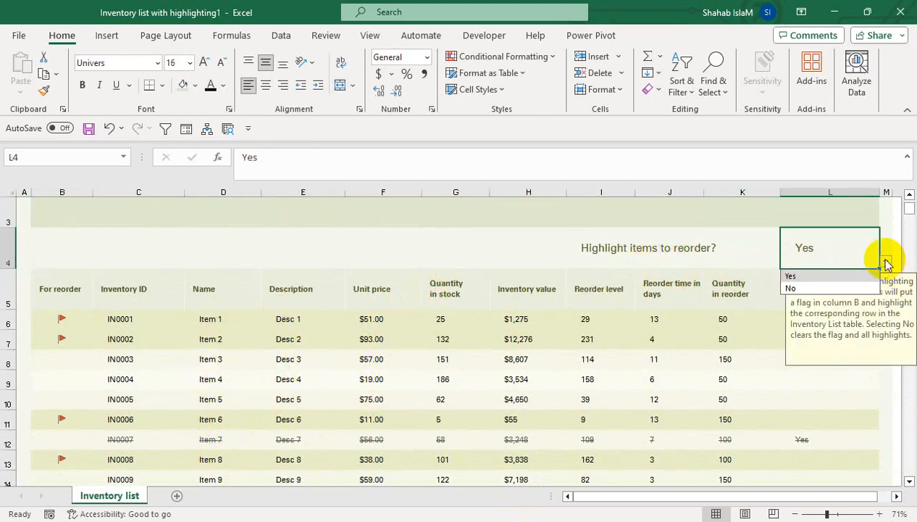
{"action": "left_click", "coordinate": [791, 288]}
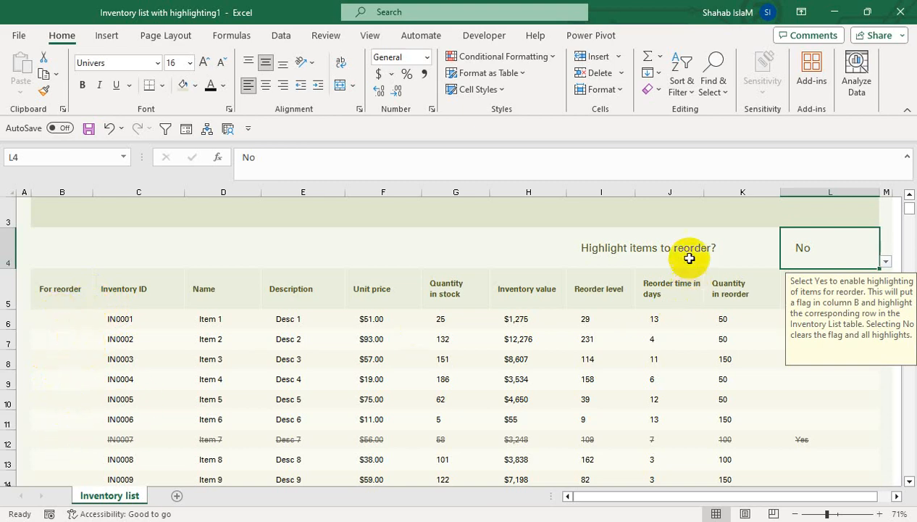
Set the Highlight items to reorder? option in cell L4 back to Yes
{"action": "left_click", "coordinate": [885, 261]}
{"action": "left_click", "coordinate": [848, 277]}
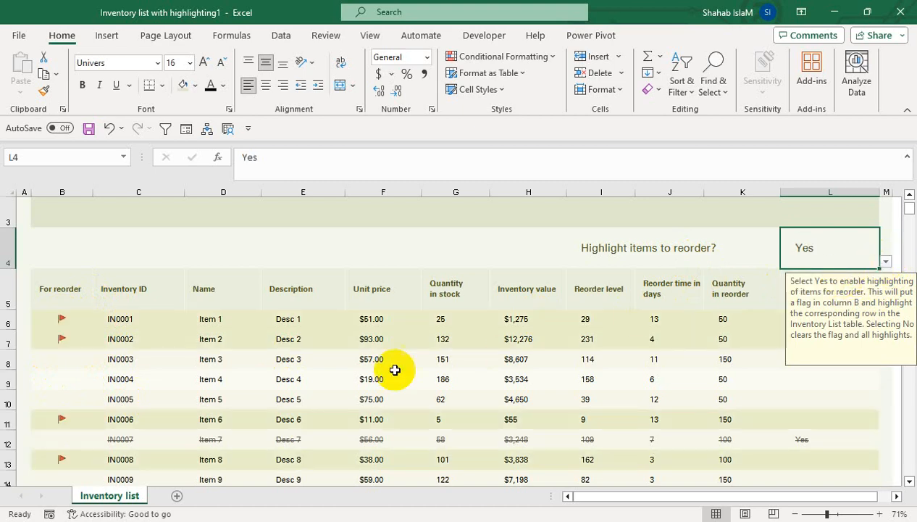
{"action": "left_click", "coordinate": [283, 378]}
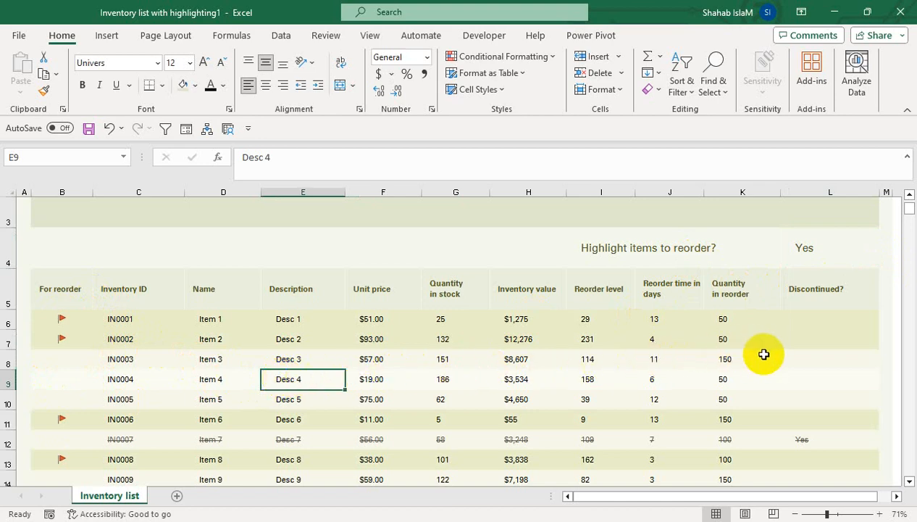
Mark Item 3 (IN0003) as discontinued by choosing Yes in cell L8
{"action": "left_click", "coordinate": [792, 361]}
{"action": "left_click", "coordinate": [885, 363]}
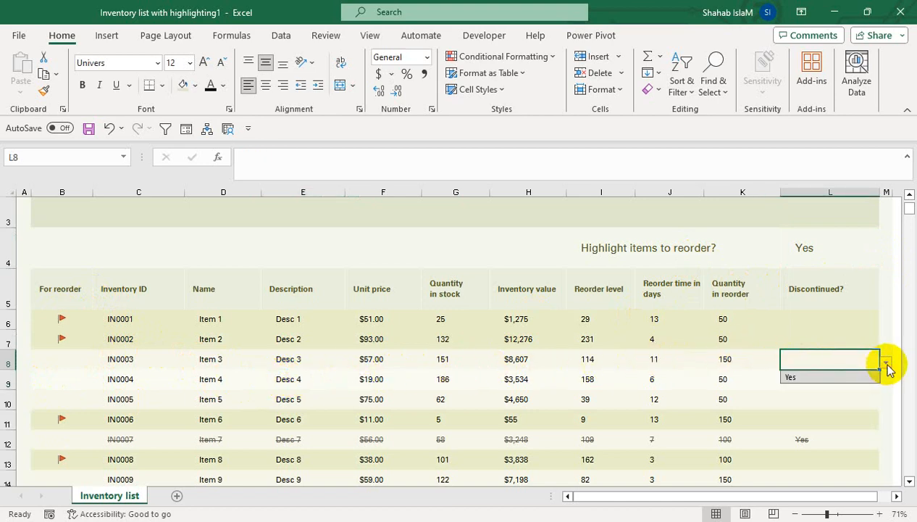
{"action": "left_click", "coordinate": [833, 380]}
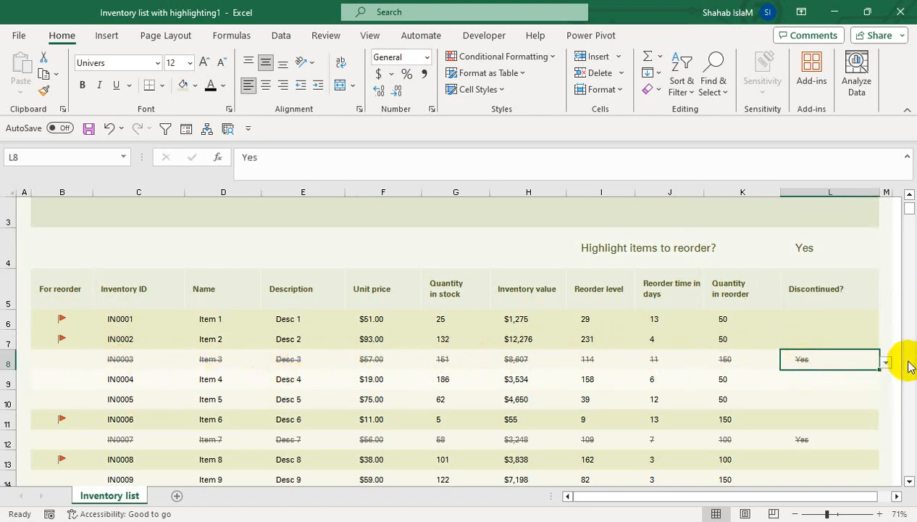
Clear the discontinued entry for Item 3 in cell L8
{"action": "left_click", "coordinate": [886, 363]}
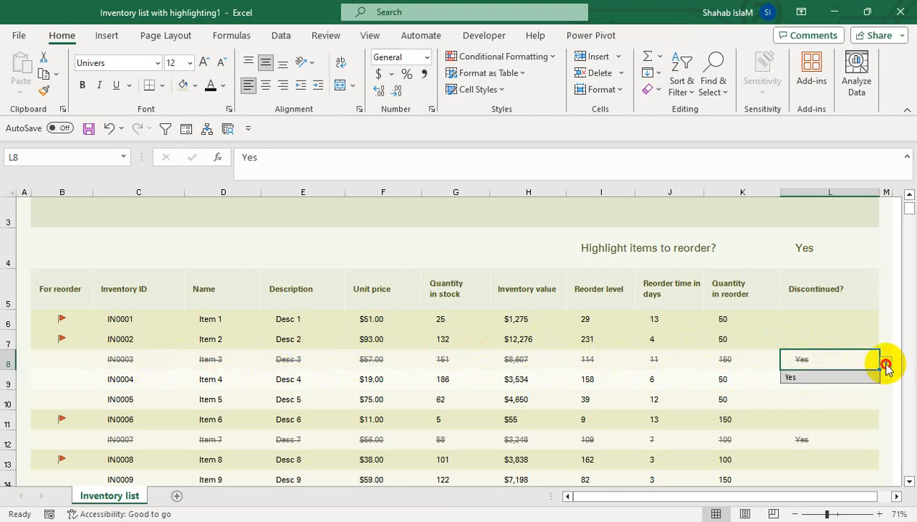
{"action": "left_click", "coordinate": [845, 358]}
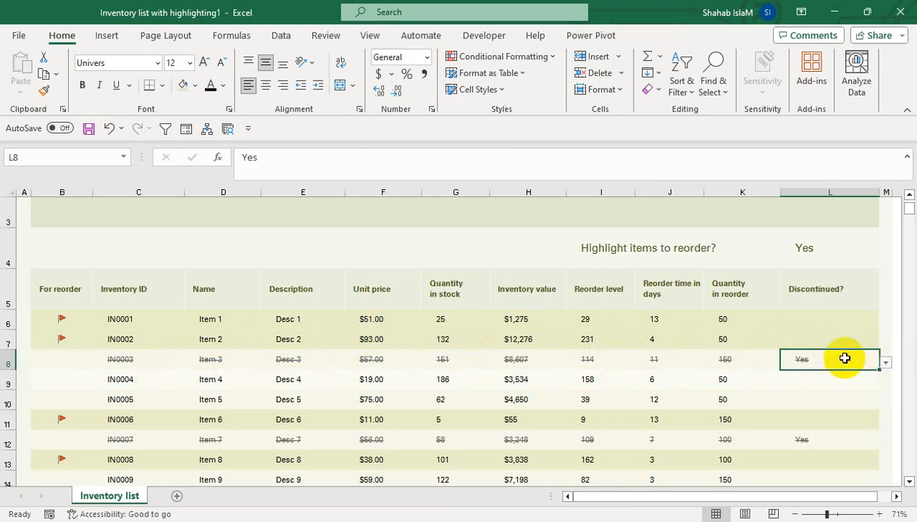
{"action": "key", "text": "Delete"}
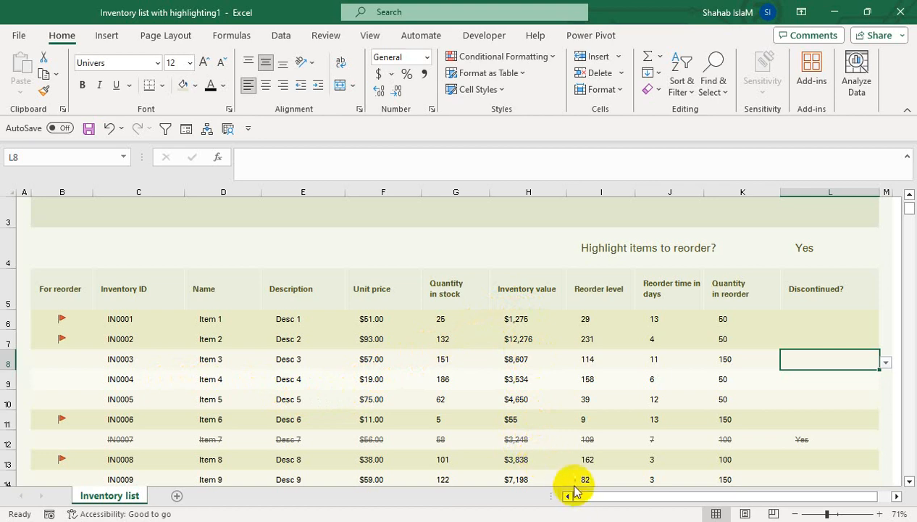
Create a copy of the Inventory list sheet, placed before the original sheet
{"action": "left_click_drag", "start_coordinate": [576, 496], "coordinate": [609, 496]}
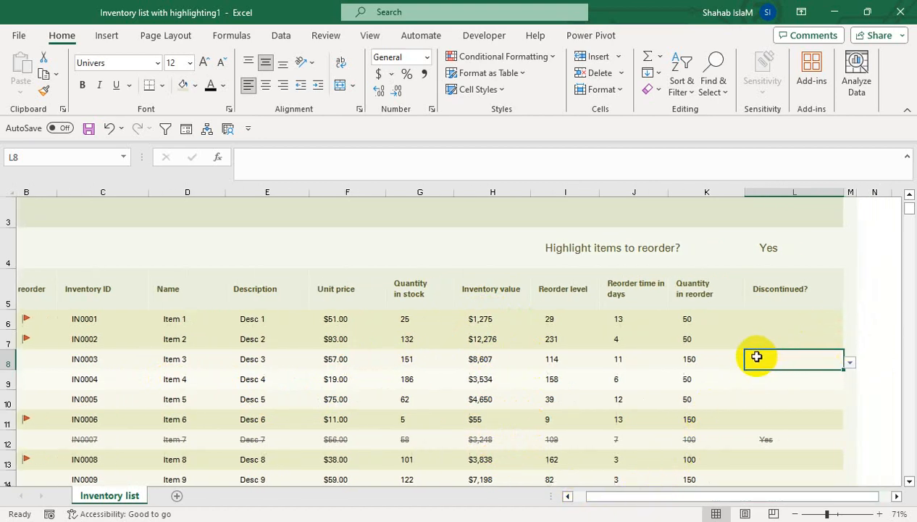
{"action": "left_click_drag", "start_coordinate": [607, 497], "coordinate": [571, 498]}
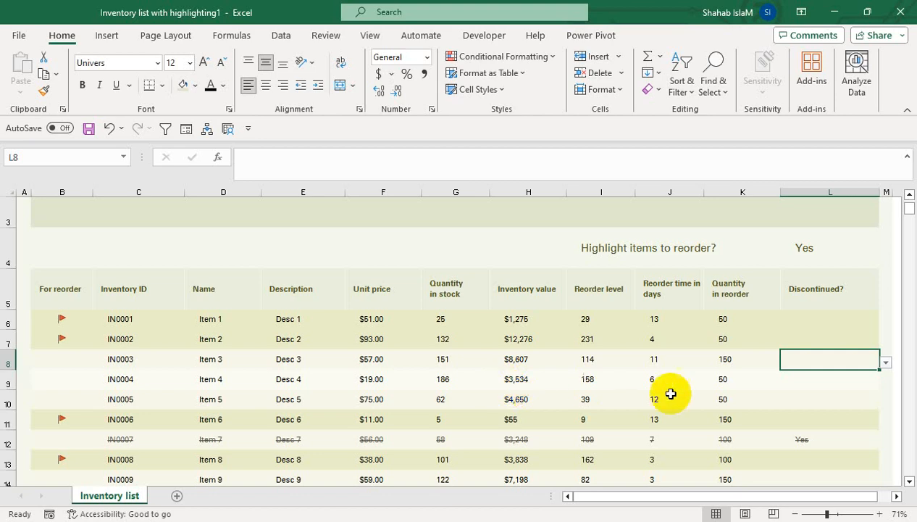
{"action": "left_click", "coordinate": [909, 196]}
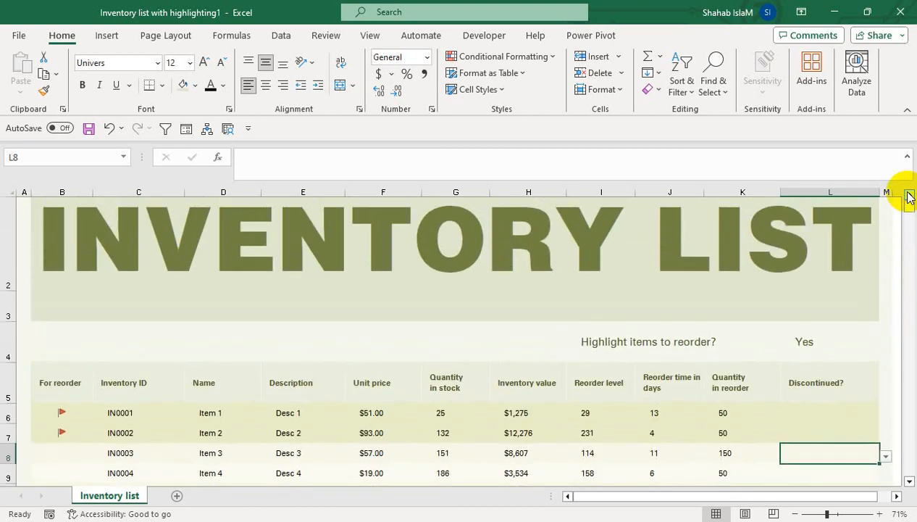
{"action": "right_click", "coordinate": [136, 495]}
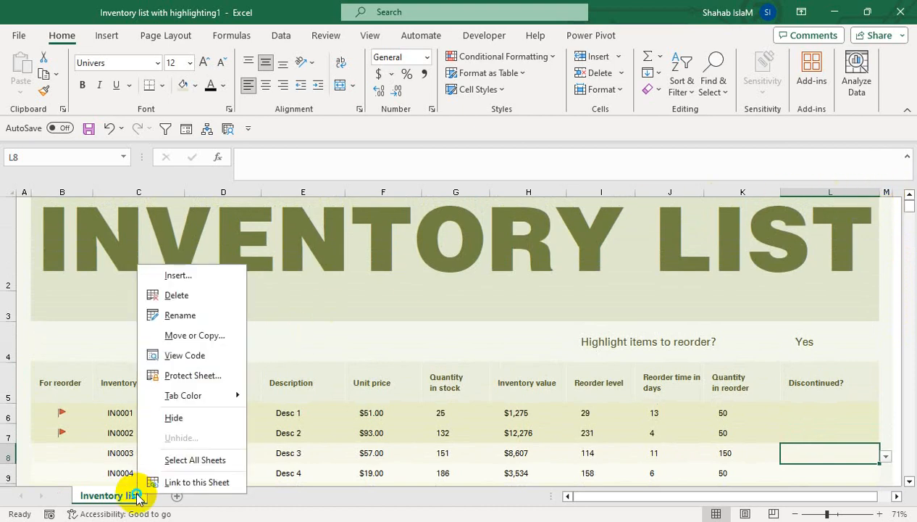
{"action": "left_click", "coordinate": [194, 335]}
{"action": "left_click", "coordinate": [158, 407]}
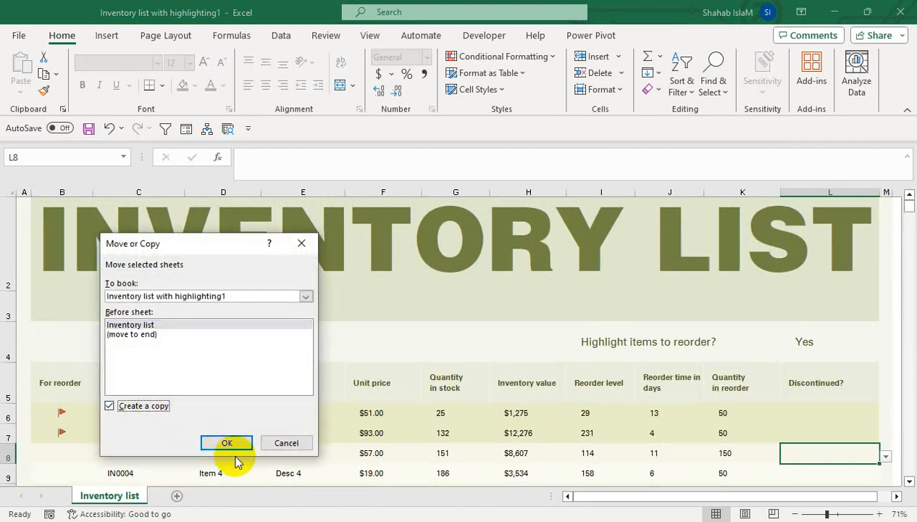
{"action": "left_click", "coordinate": [229, 444]}
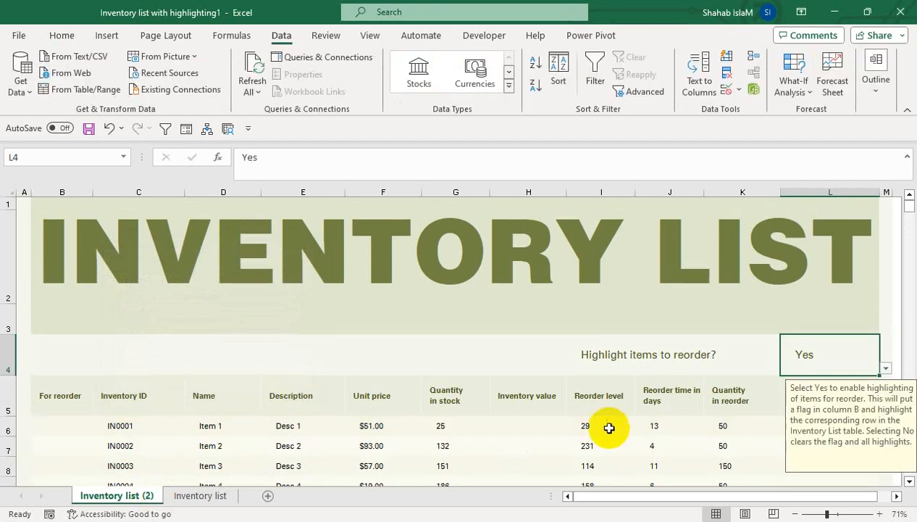
Inspect the data validation settings of the Highlight items to reorder? cell L4, and close them without saving changes
{"action": "left_click", "coordinate": [609, 425]}
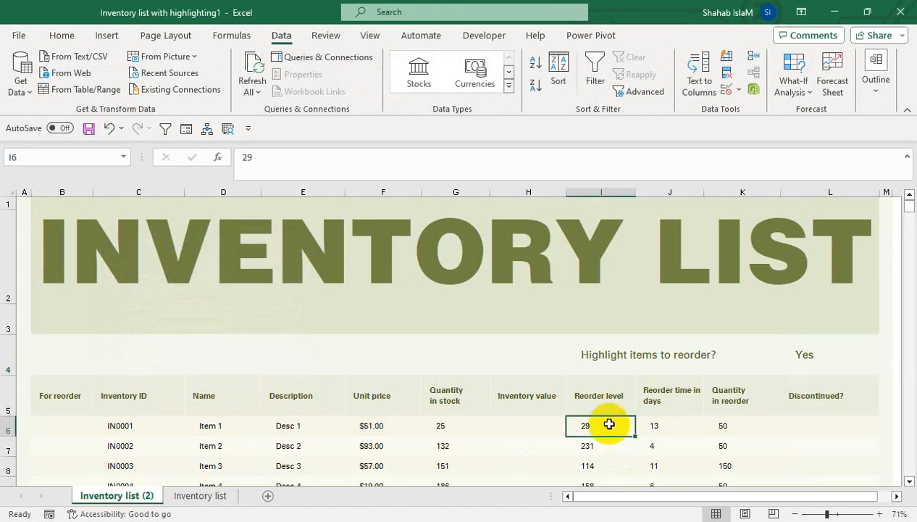
{"action": "left_click", "coordinate": [823, 352]}
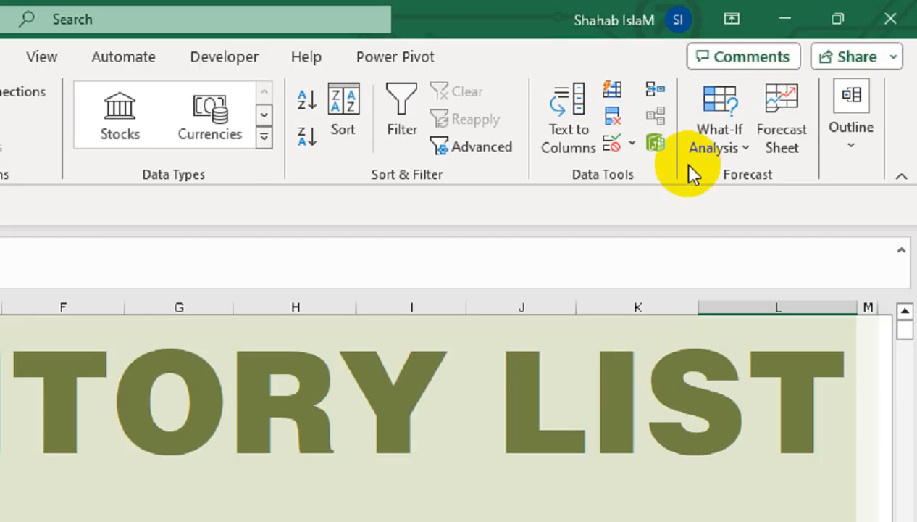
{"action": "left_click", "coordinate": [615, 149]}
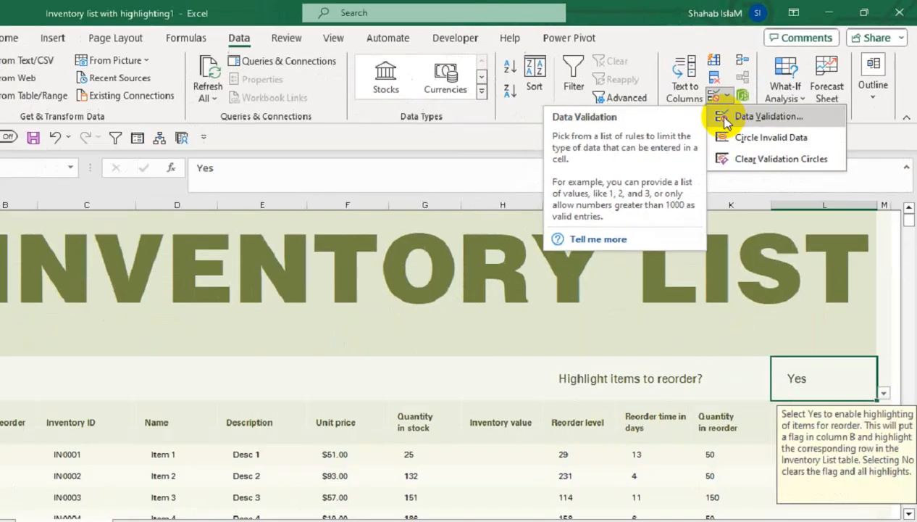
{"action": "left_click", "coordinate": [557, 219]}
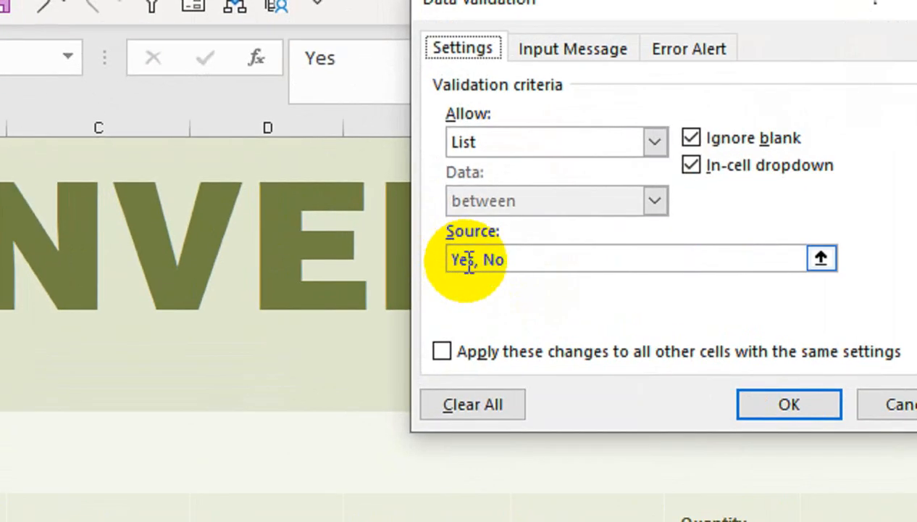
{"action": "left_click", "coordinate": [477, 260]}
{"action": "type", "text": ","}
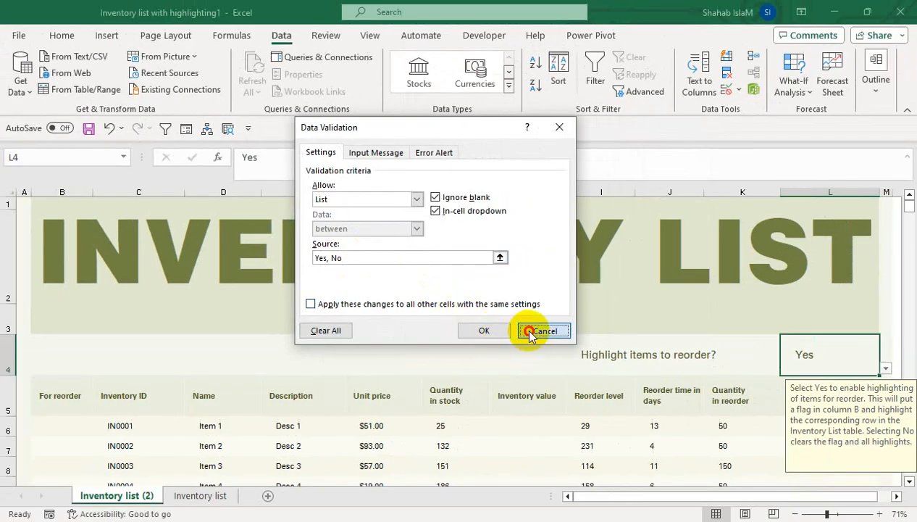
{"action": "left_click", "coordinate": [898, 403]}
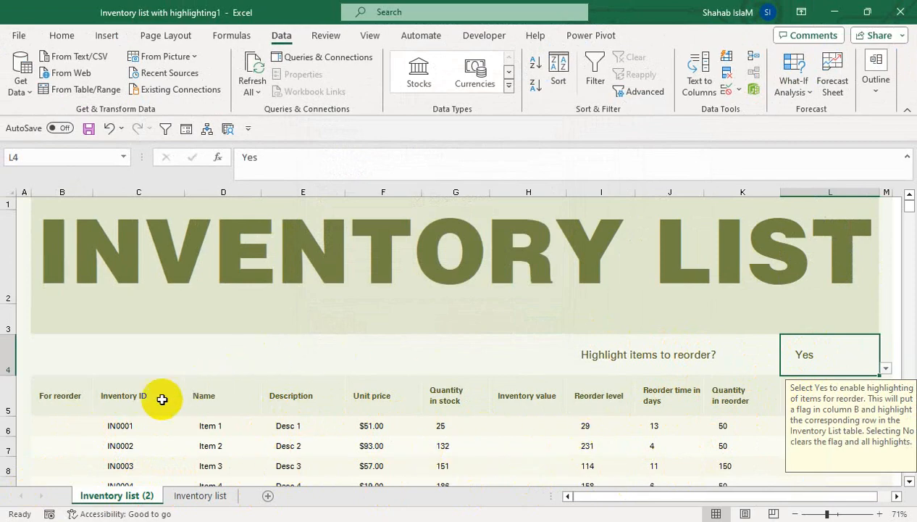
Review the input messages on the table's column headers in row 5, from Name through Discontinued?
{"action": "left_click", "coordinate": [253, 399]}
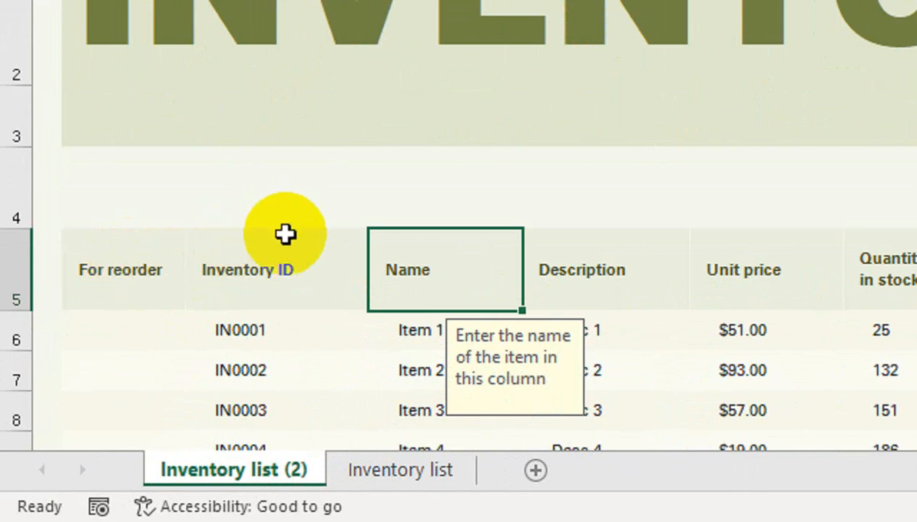
{"action": "left_click", "coordinate": [613, 265]}
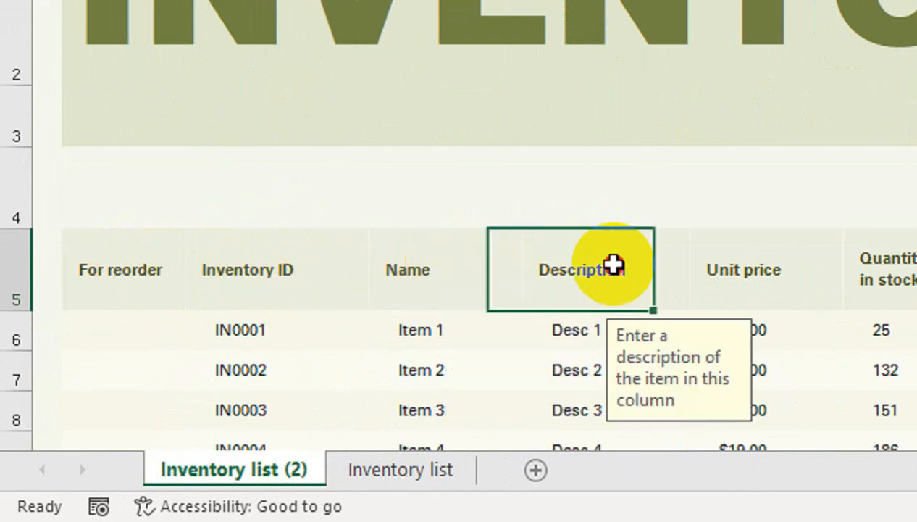
{"action": "left_click", "coordinate": [779, 253]}
{"action": "left_click", "coordinate": [892, 264]}
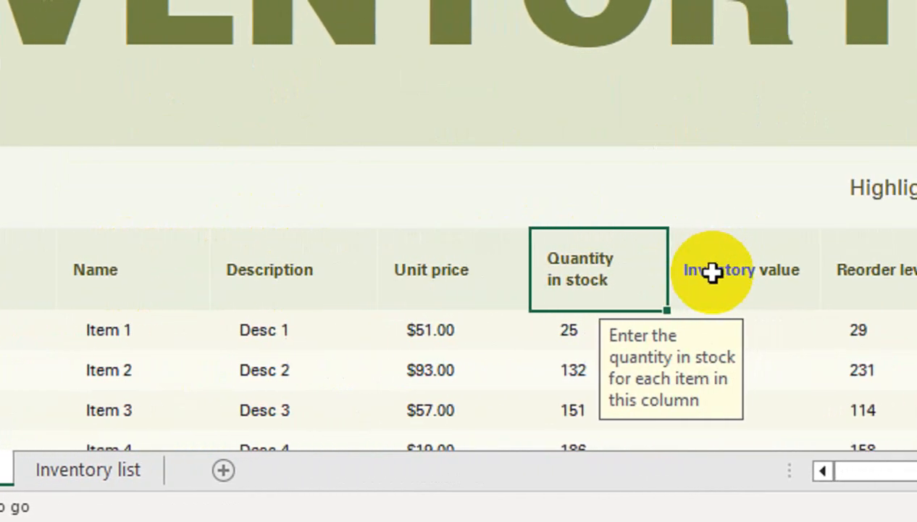
{"action": "left_click", "coordinate": [714, 279]}
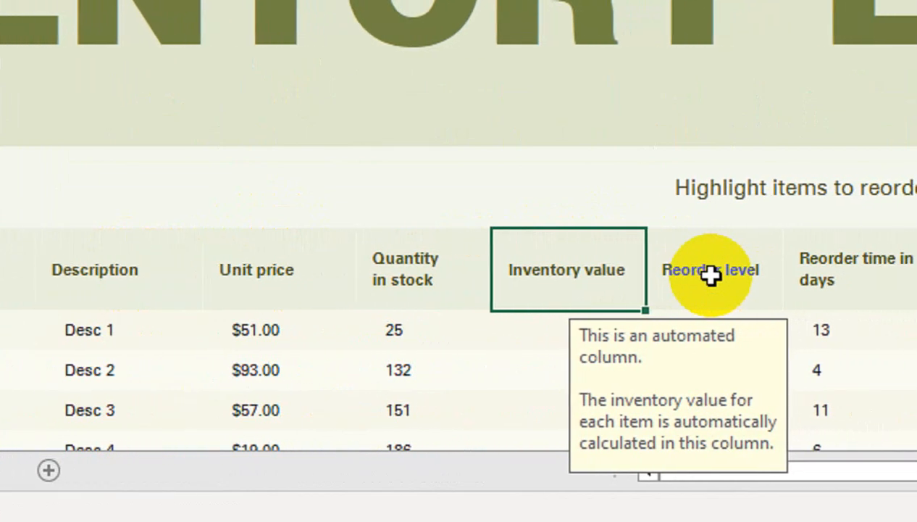
{"action": "left_click", "coordinate": [710, 274]}
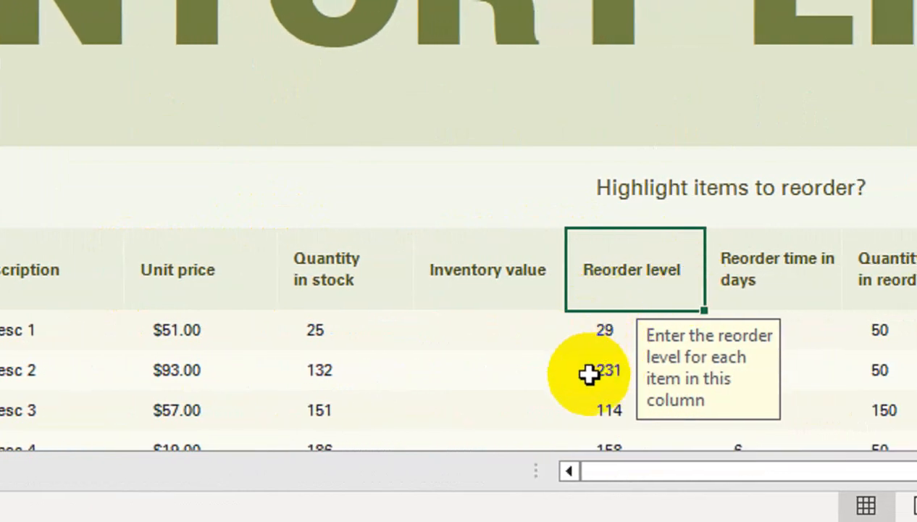
{"action": "left_click", "coordinate": [768, 279]}
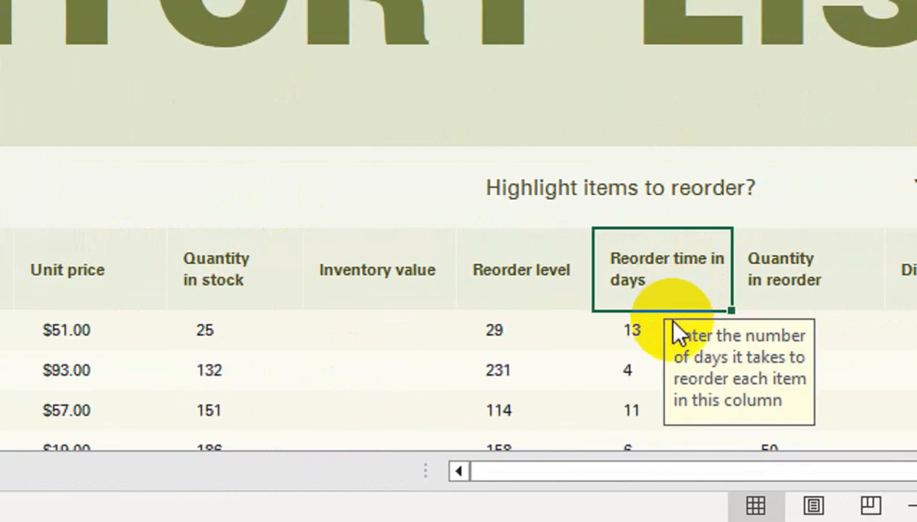
{"action": "left_click", "coordinate": [800, 263]}
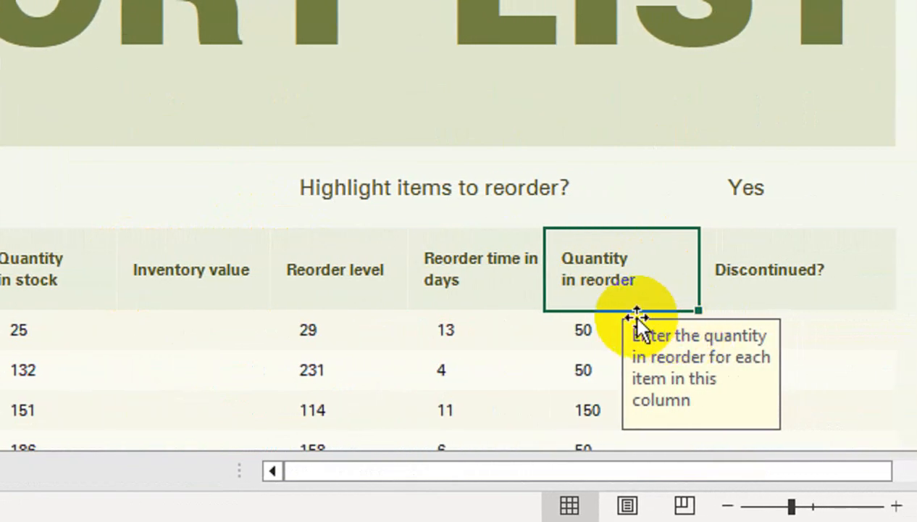
{"action": "left_click", "coordinate": [590, 360]}
{"action": "left_click", "coordinate": [720, 297]}
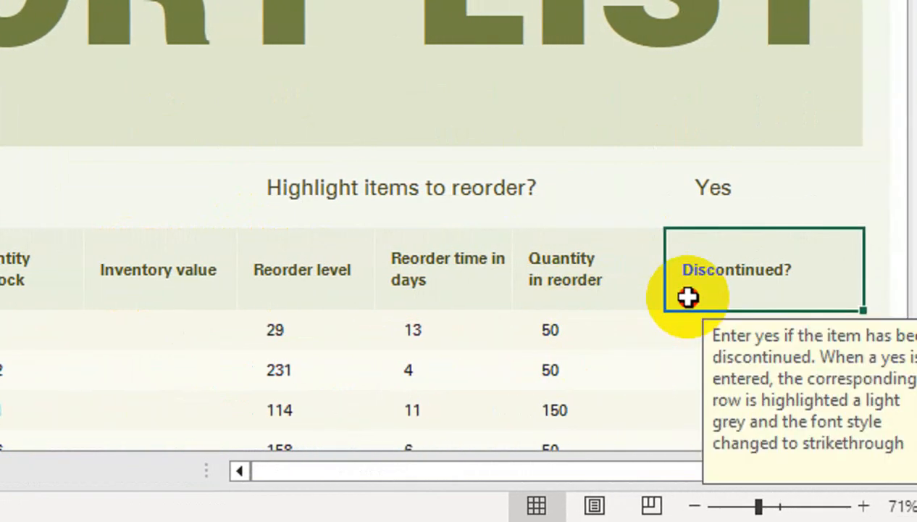
Check the drop-down in the first Discontinued? cell, L6, and inspect its data validation settings without changing them
{"action": "left_click", "coordinate": [686, 334]}
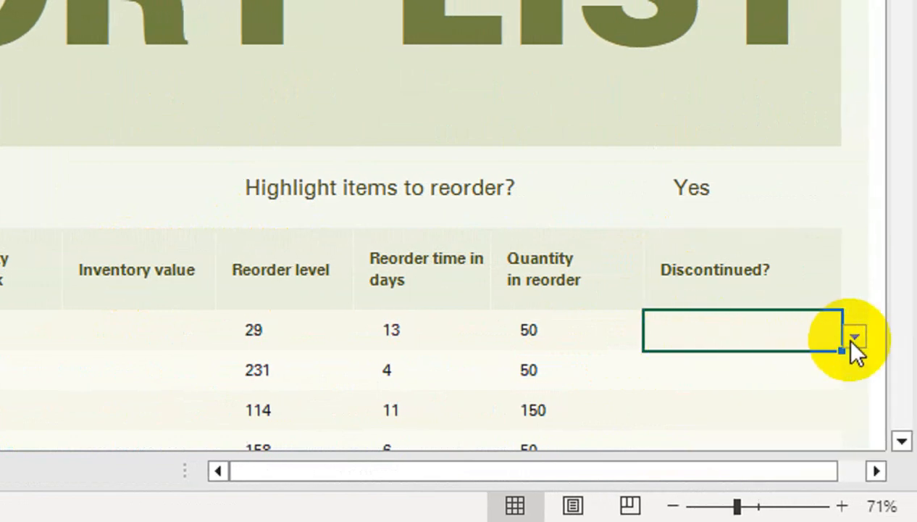
{"action": "left_click", "coordinate": [856, 337]}
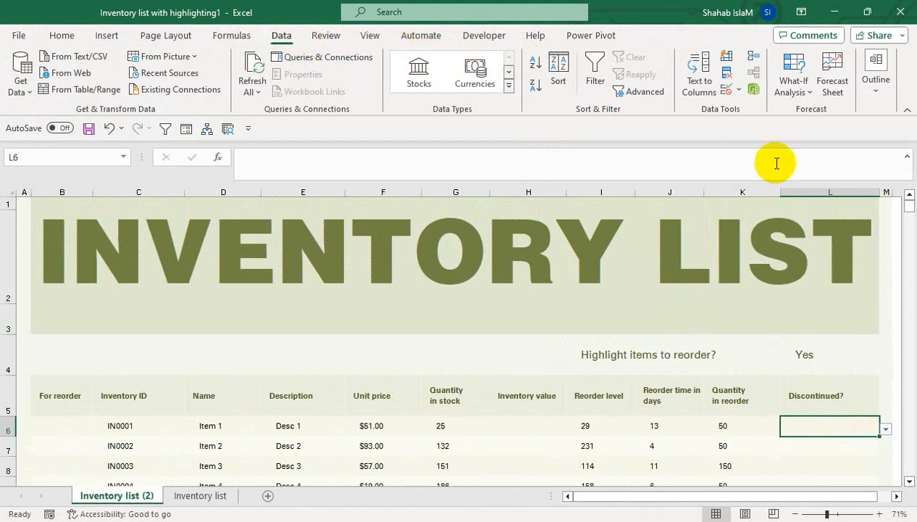
{"action": "left_click", "coordinate": [775, 109]}
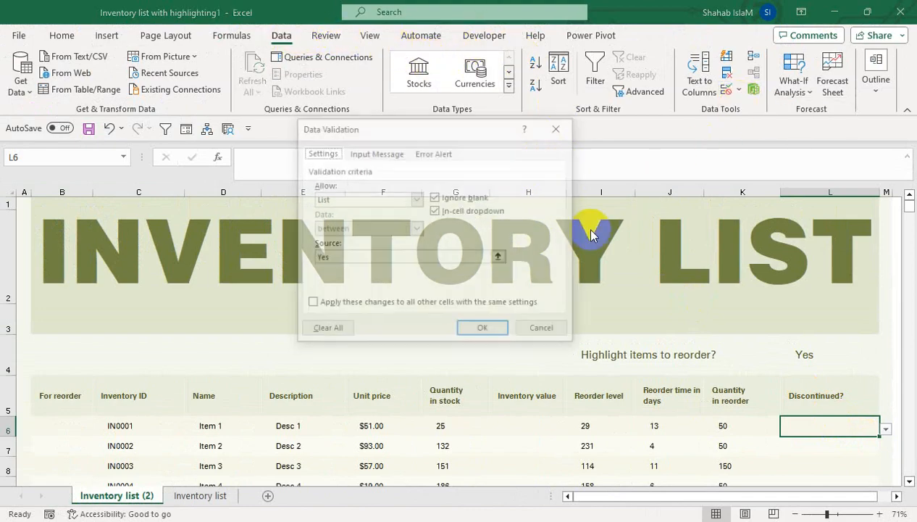
{"action": "left_click", "coordinate": [543, 330]}
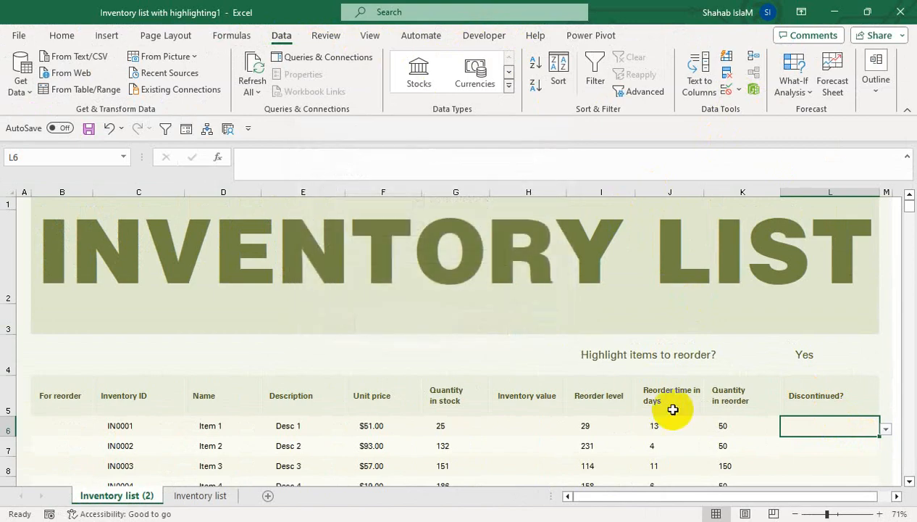
Try the Yes option in the first Discontinued? cell, L6, and clear the cell again
{"action": "left_click", "coordinate": [886, 429]}
{"action": "left_click", "coordinate": [837, 444]}
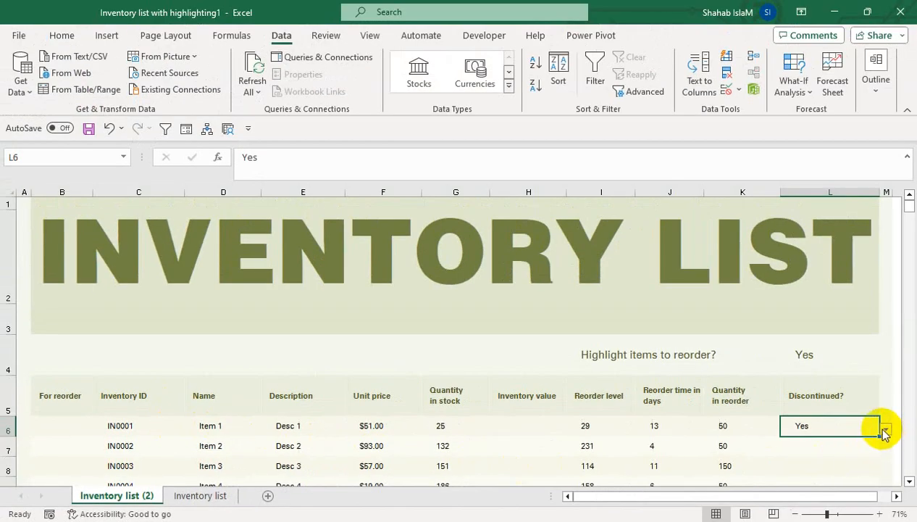
{"action": "left_click", "coordinate": [885, 429]}
{"action": "left_click", "coordinate": [807, 459]}
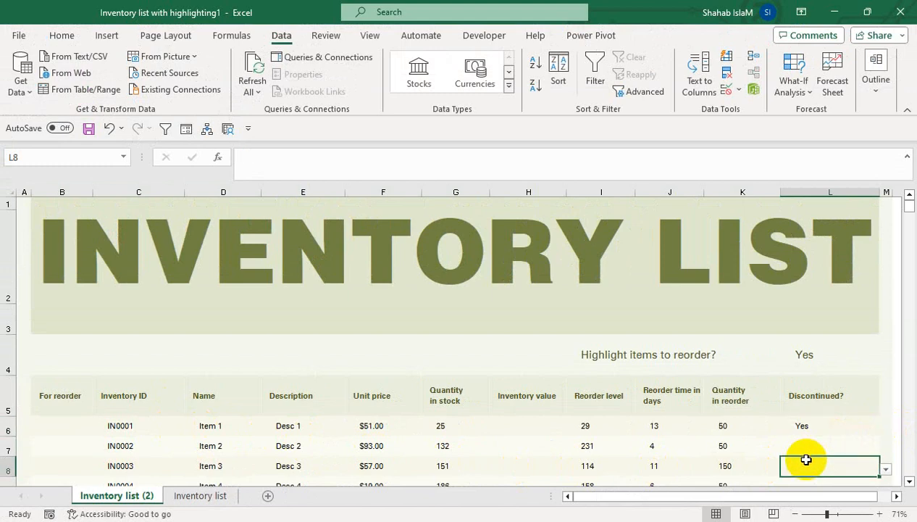
{"action": "left_click", "coordinate": [812, 427]}
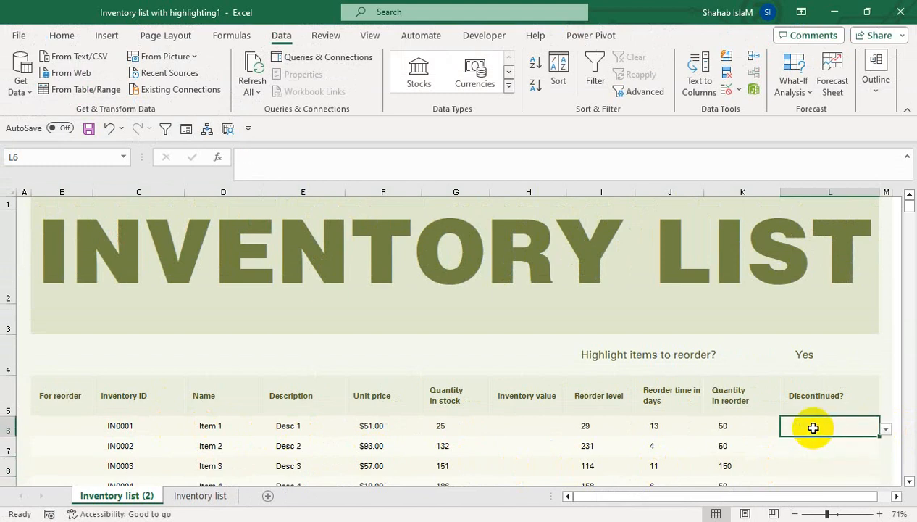
{"action": "left_click", "coordinate": [73, 429]}
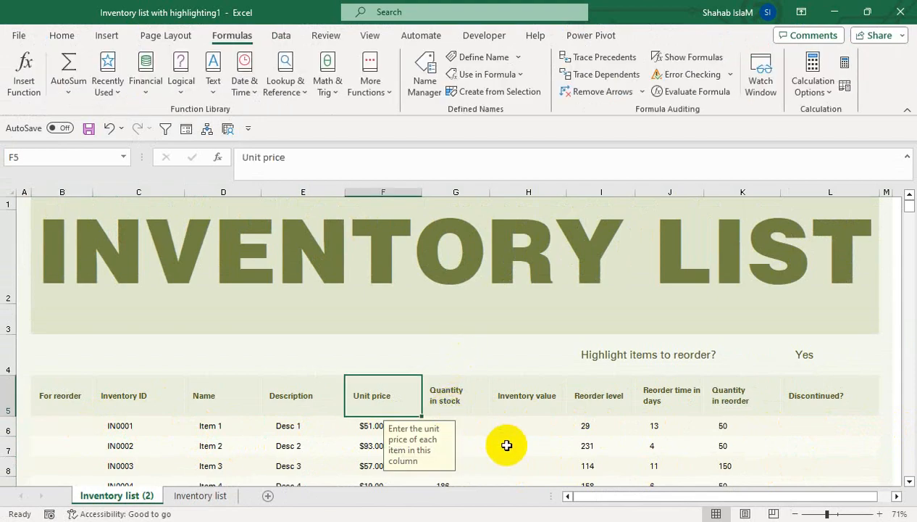
Calculate the first item's inventory value in H6 with the formula =F6*G6, multiplying unit price by quantity in stock
{"action": "left_click", "coordinate": [506, 444]}
{"action": "left_click", "coordinate": [506, 423]}
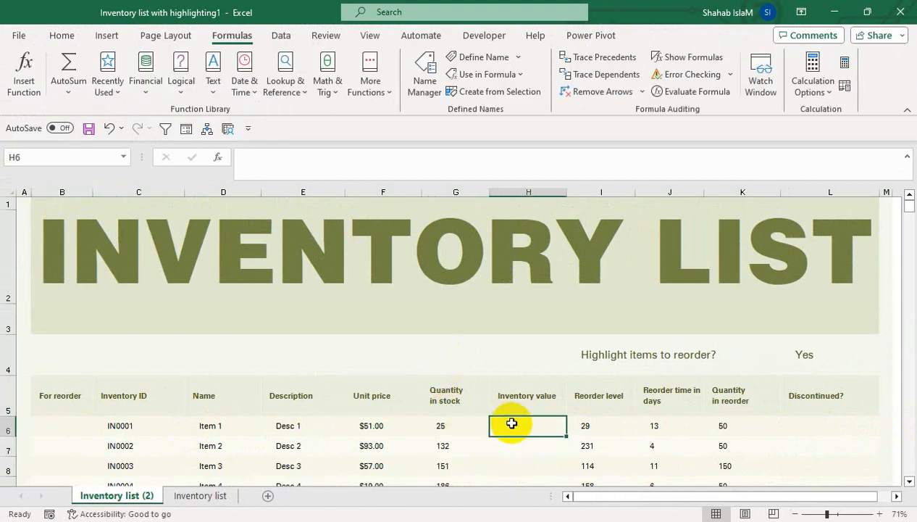
{"action": "type", "text": "="}
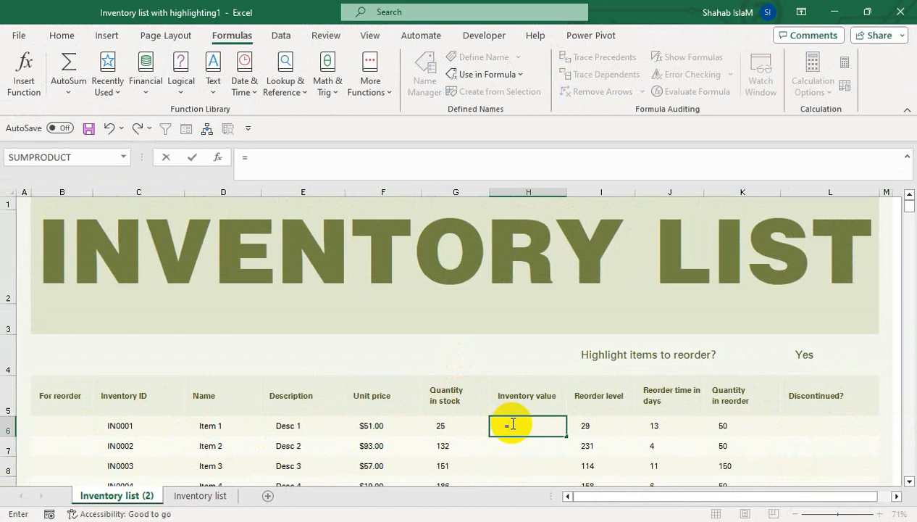
{"action": "key", "text": "Left"}
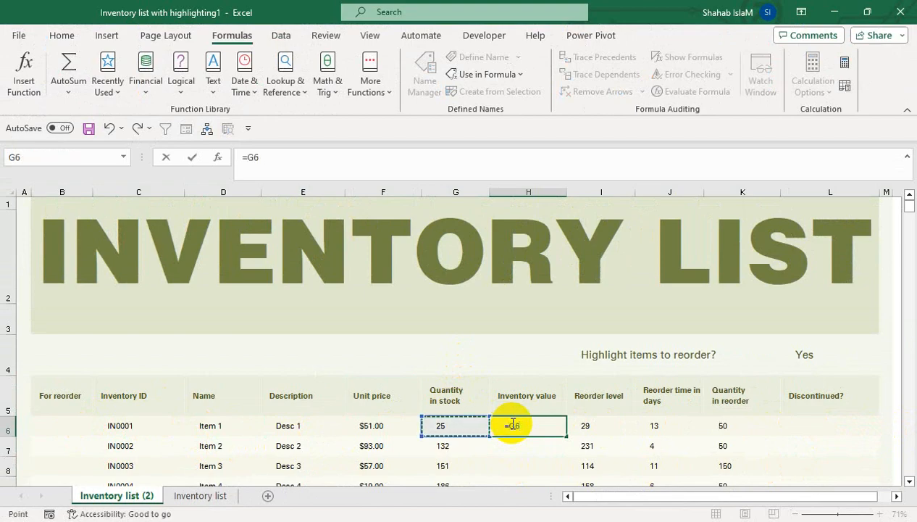
{"action": "key", "text": "Left"}
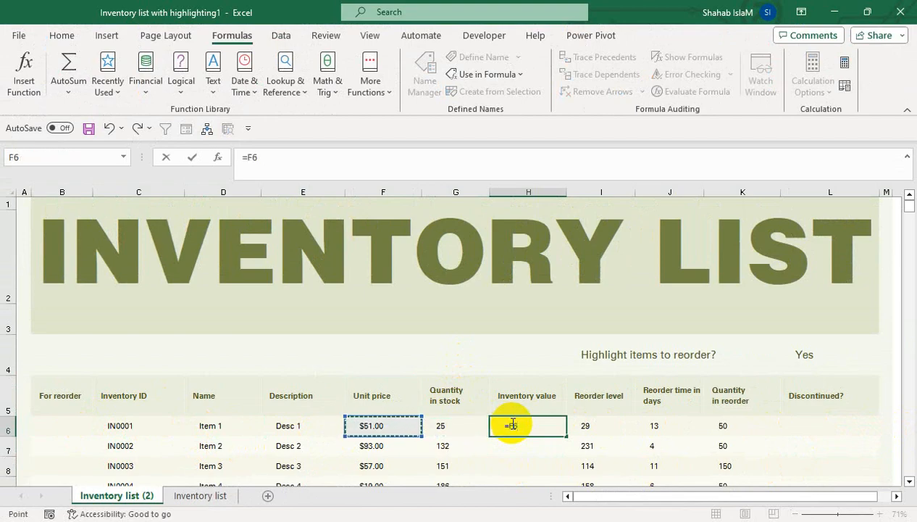
{"action": "type", "text": "*"}
{"action": "key", "text": "Left"}
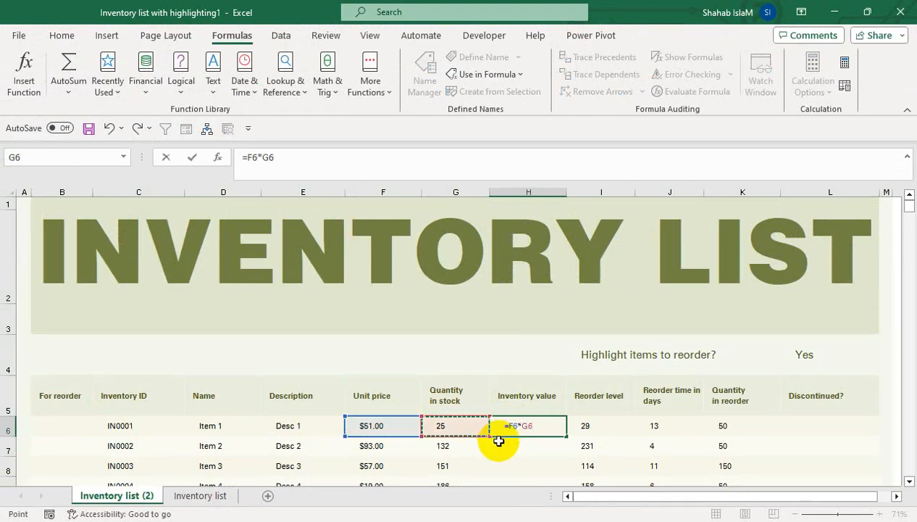
{"action": "key", "text": "Return"}
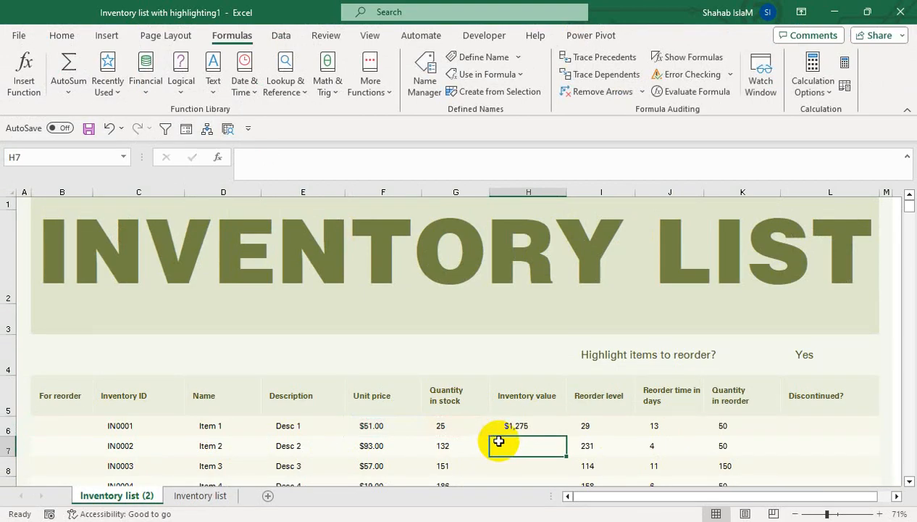
Fill the H6 formula down the rest of the Inventory value column
{"action": "left_click", "coordinate": [528, 420]}
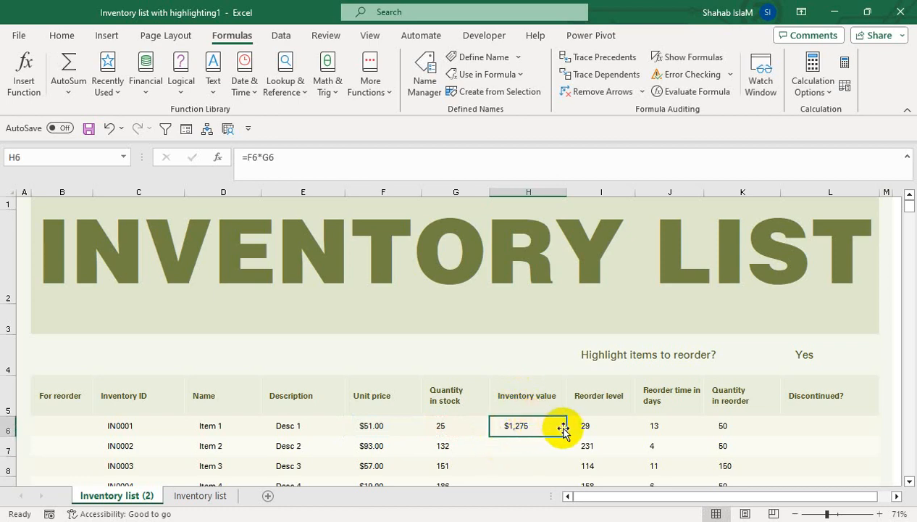
{"action": "double_click", "coordinate": [563, 427]}
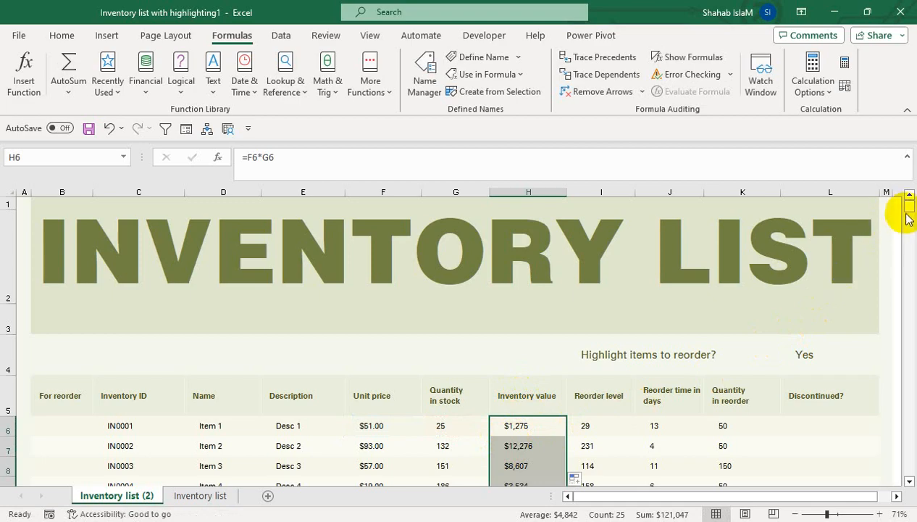
{"action": "mouse_move", "coordinate": [911, 206]}
{"action": "left_mouse_down"}
{"action": "mouse_move", "coordinate": [910, 221]}
{"action": "mouse_move", "coordinate": [913, 211]}
{"action": "left_mouse_up"}
Start a new workbook-scoped defined name whose reference begins =IFERROR(IF('Inventory list (2)'!$L$4
{"action": "left_click", "coordinate": [805, 352]}
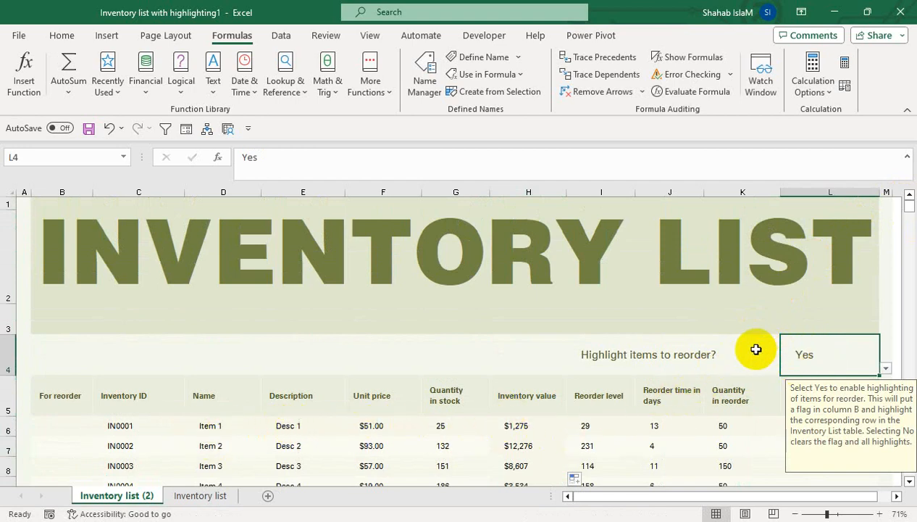
{"action": "left_click", "coordinate": [379, 359]}
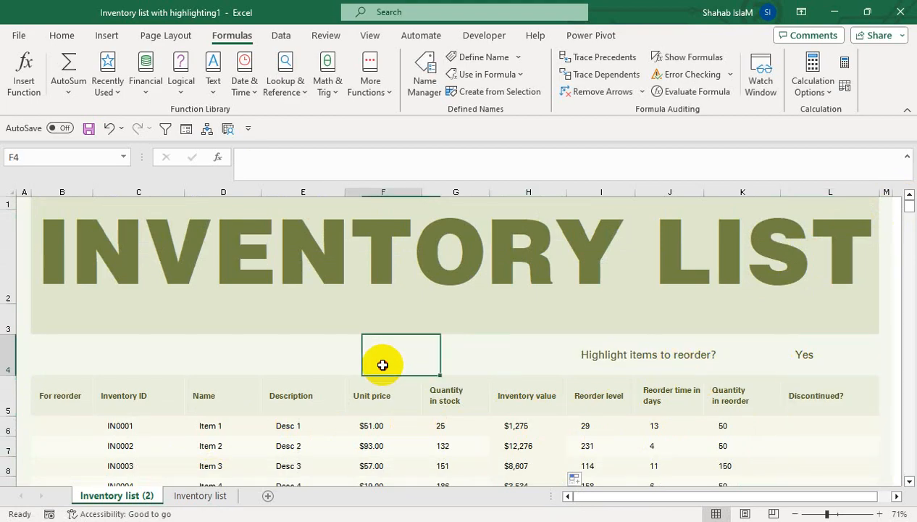
{"action": "left_click", "coordinate": [420, 100]}
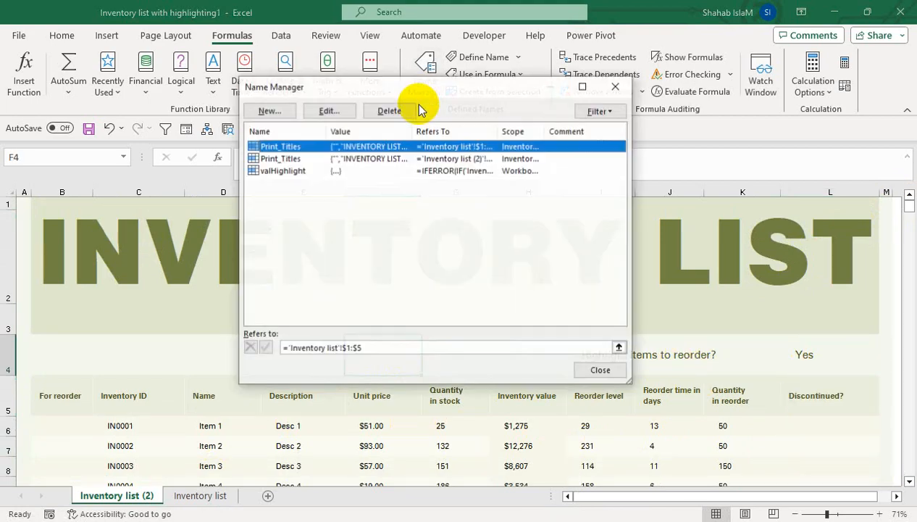
{"action": "left_click", "coordinate": [279, 114]}
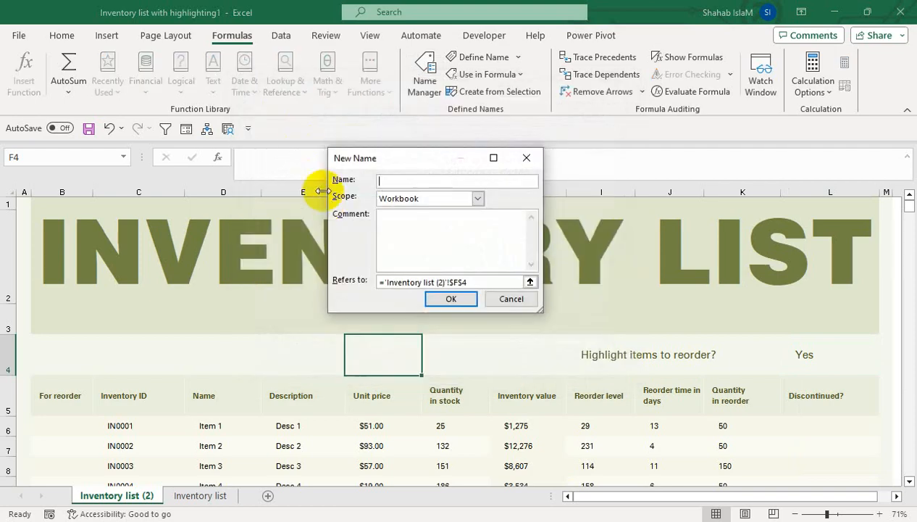
{"action": "left_click_drag", "start_coordinate": [373, 161], "coordinate": [394, 253]}
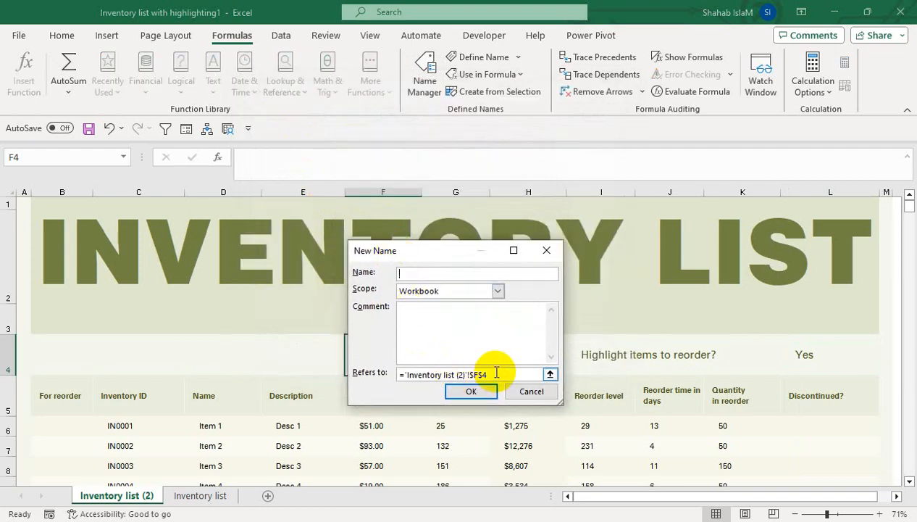
{"action": "left_click_drag", "start_coordinate": [498, 374], "coordinate": [400, 374]}
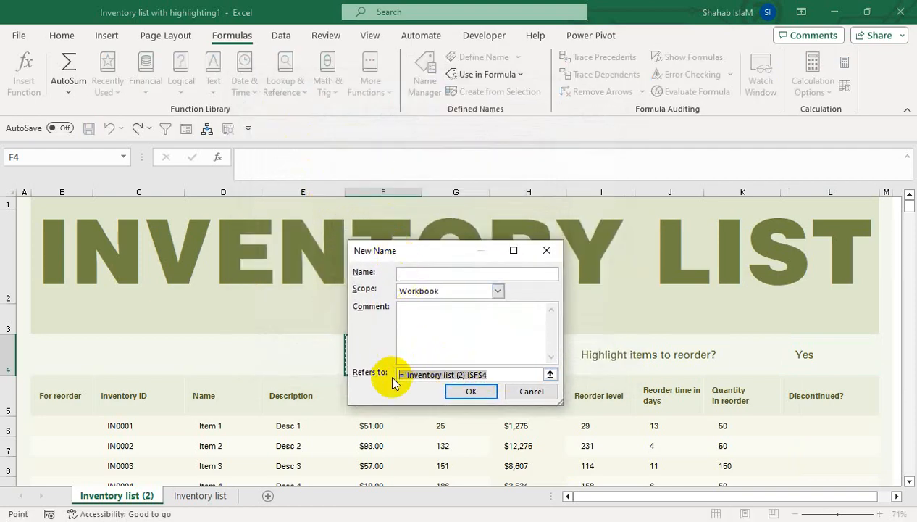
{"action": "type", "text": "=IFE"}
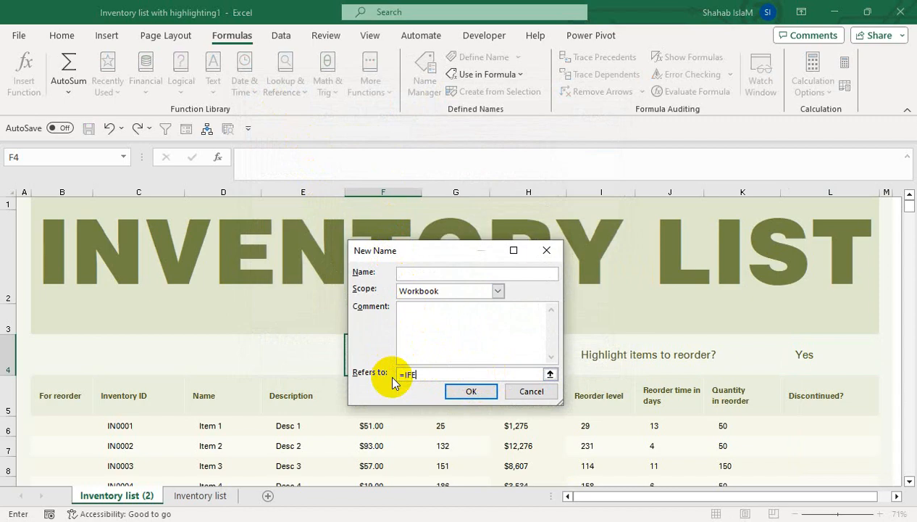
{"action": "type", "text": "RROR(IF("}
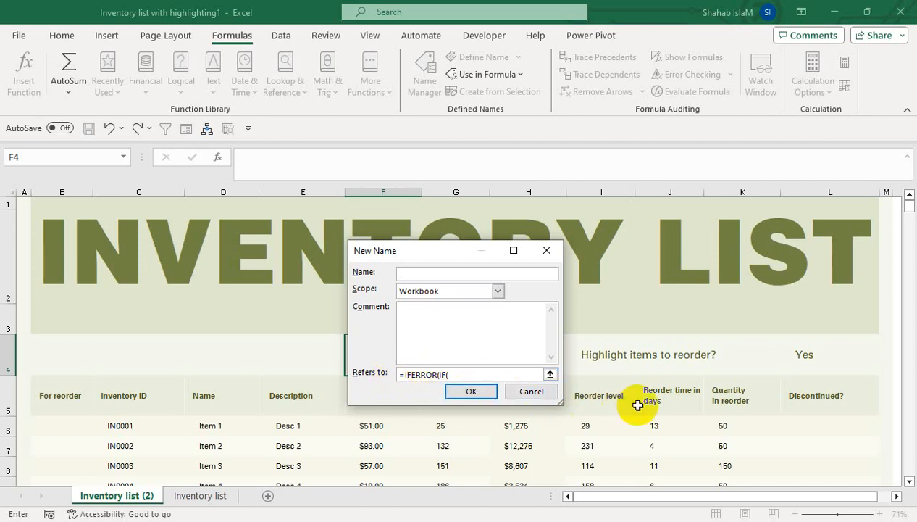
{"action": "left_click", "coordinate": [797, 345]}
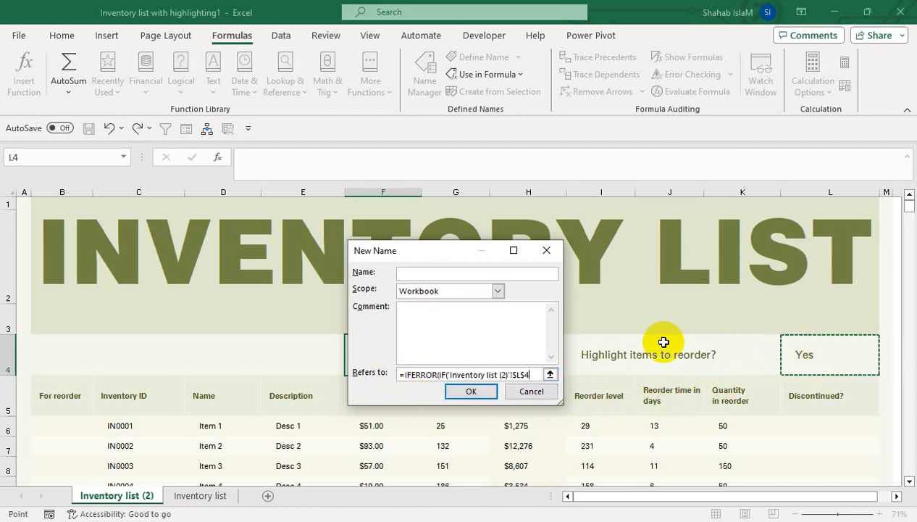
{"action": "left_click_drag", "start_coordinate": [564, 323], "coordinate": [632, 323]}
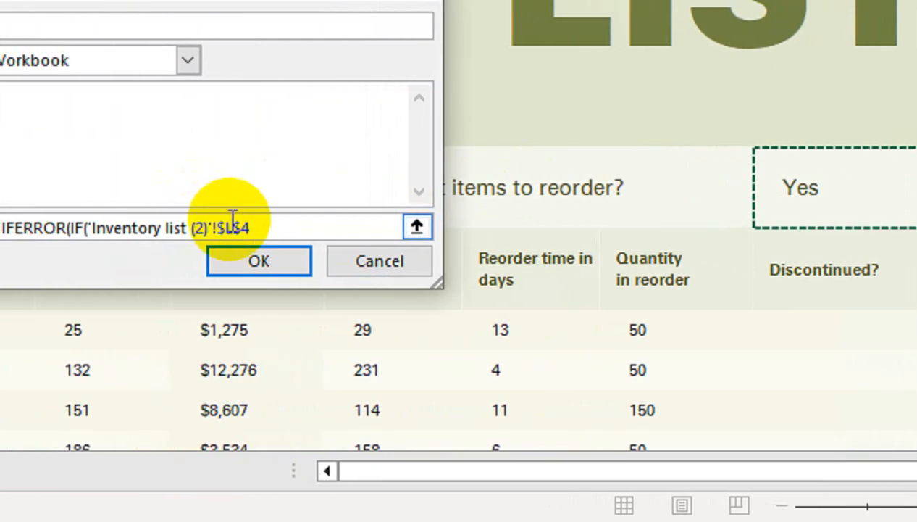
Complete the name's formula so L4="Yes" returns TRUE, otherwise FALSE, with FALSE as the IFERROR fallback
{"action": "type", "text": "="}
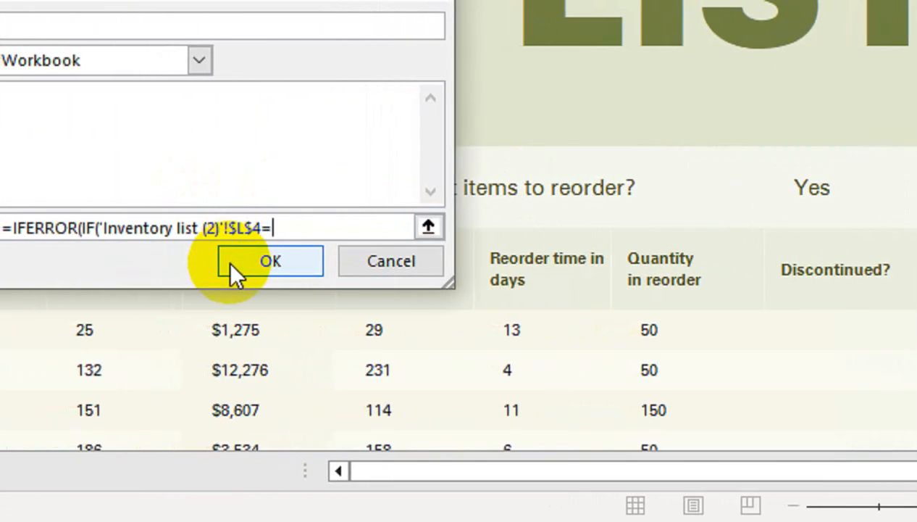
{"action": "type", "text": "\"yE"}
{"action": "key", "text": "BackSpace"}
{"action": "key", "text": "BackSpace"}
{"action": "type", "text": "Yes\","}
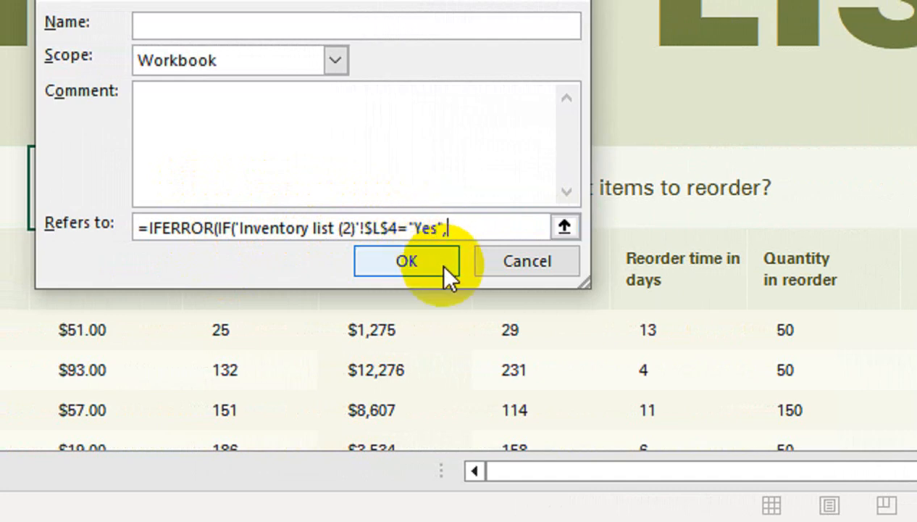
{"action": "type", "text": "TRUE"}
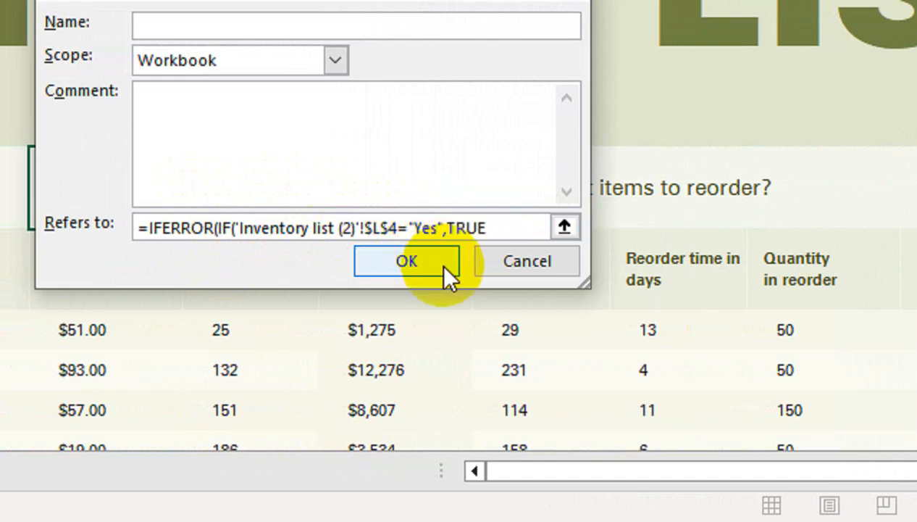
{"action": "type", "text": ",FALSE"}
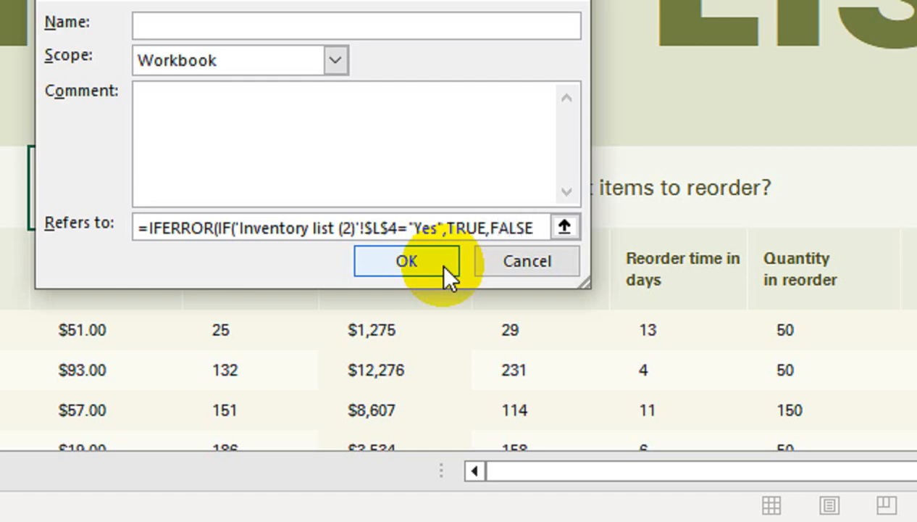
{"action": "type", "text": "),"}
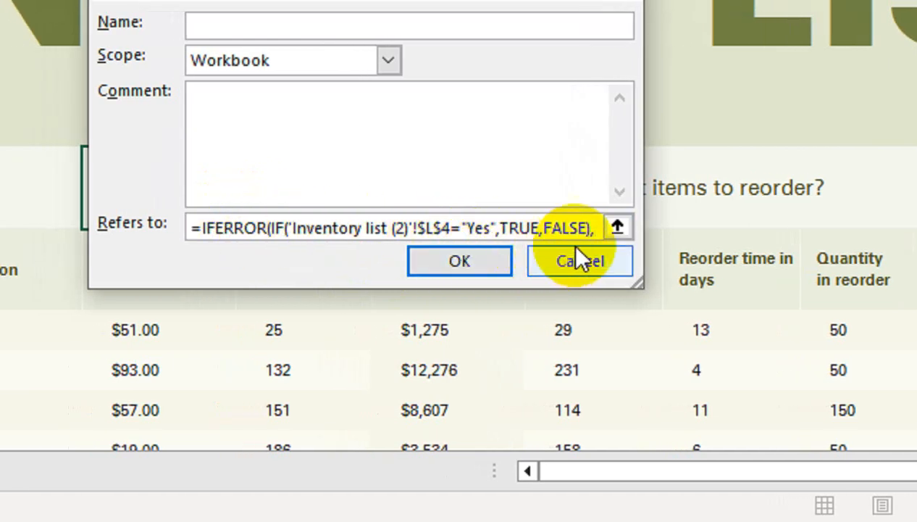
{"action": "left_click_drag", "start_coordinate": [642, 187], "coordinate": [688, 178]}
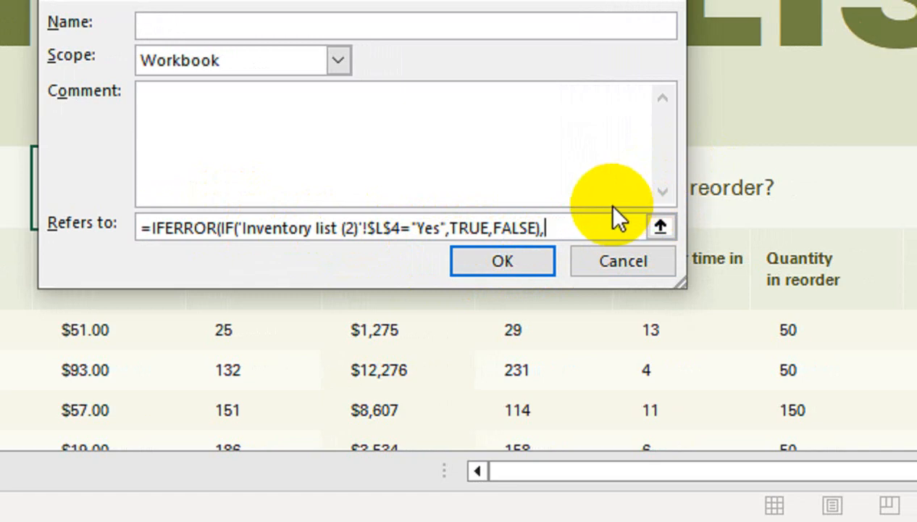
{"action": "type", "text": "FALSE)"}
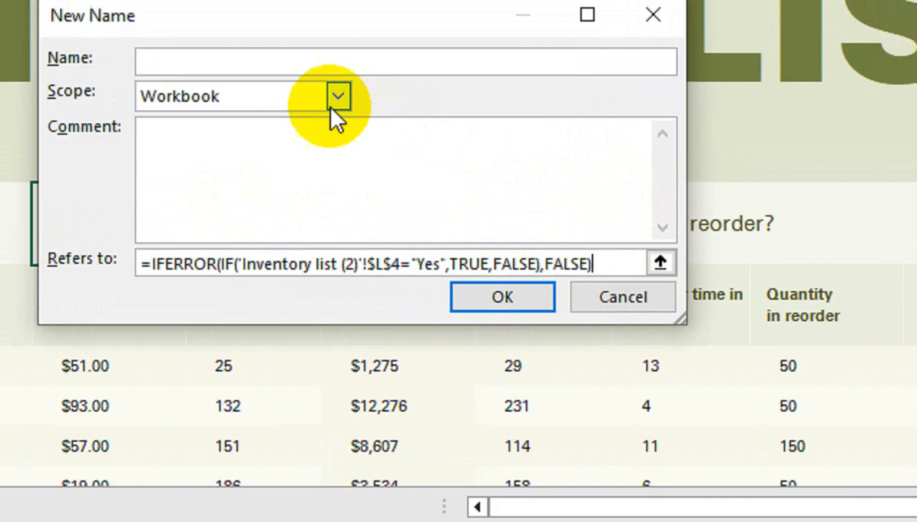
Name the new formula HIGHLIGHT, save the defined name and close the Name Manager
{"action": "left_click", "coordinate": [168, 24]}
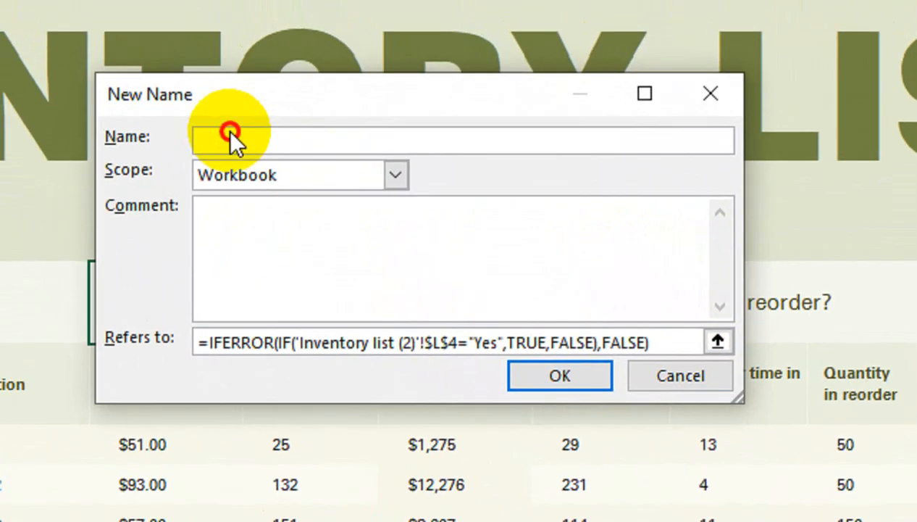
{"action": "type", "text": "HIGHLIGHT"}
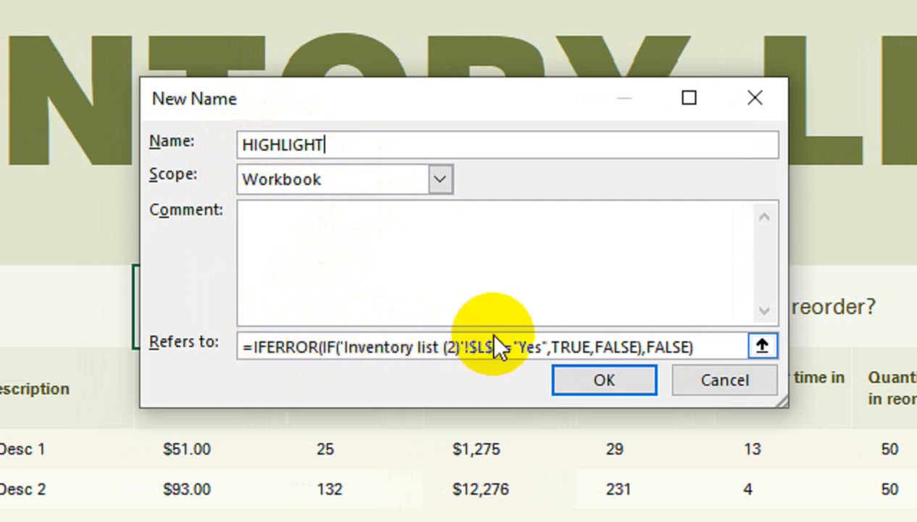
{"action": "left_click_drag", "start_coordinate": [688, 350], "coordinate": [247, 320]}
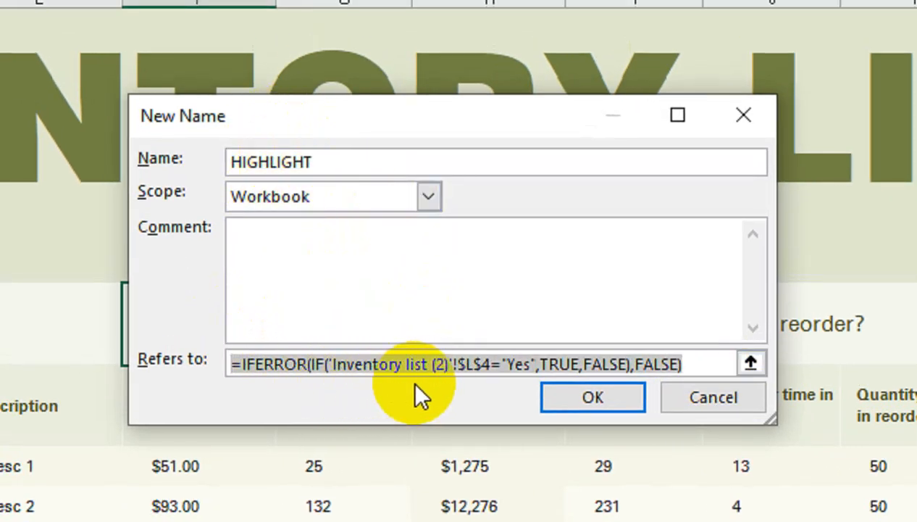
{"action": "left_click", "coordinate": [554, 396]}
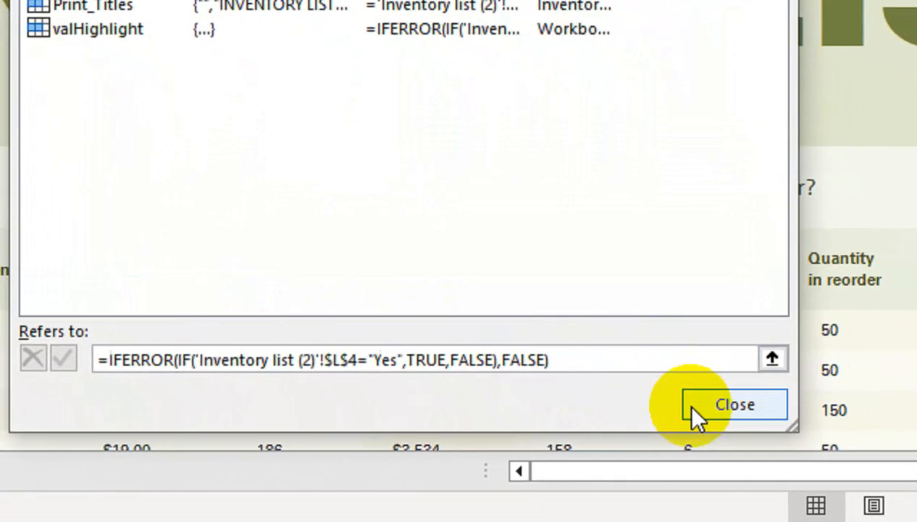
{"action": "left_click", "coordinate": [741, 435]}
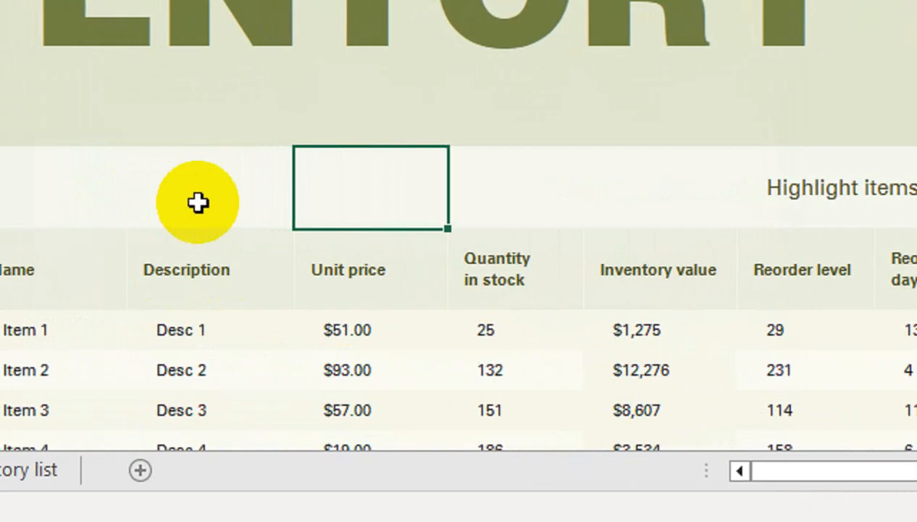
Test the HIGHLIGHT name's formula in E4 by pasting it there, accepting the typo correction and inspecting the cell
{"action": "left_click", "coordinate": [198, 202]}
{"action": "type", "text": "="}
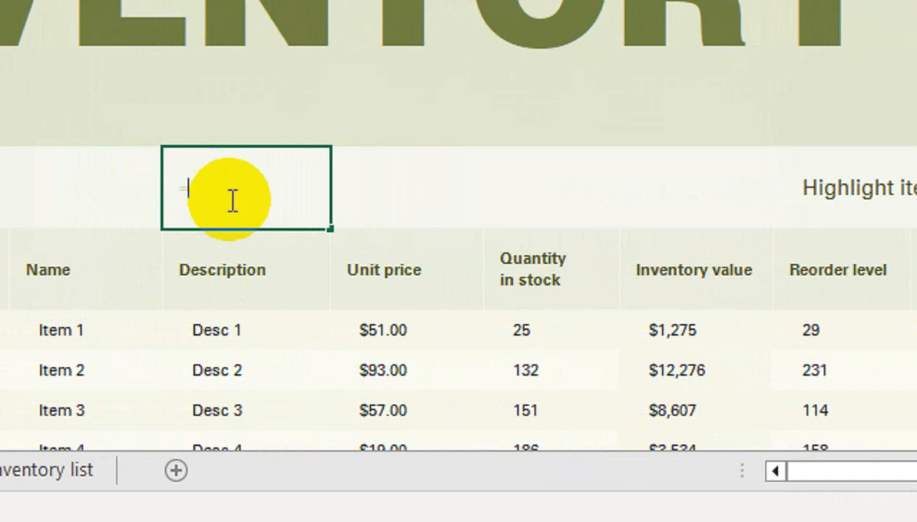
{"action": "key", "text": "ctrl+v"}
{"action": "key", "text": "Return"}
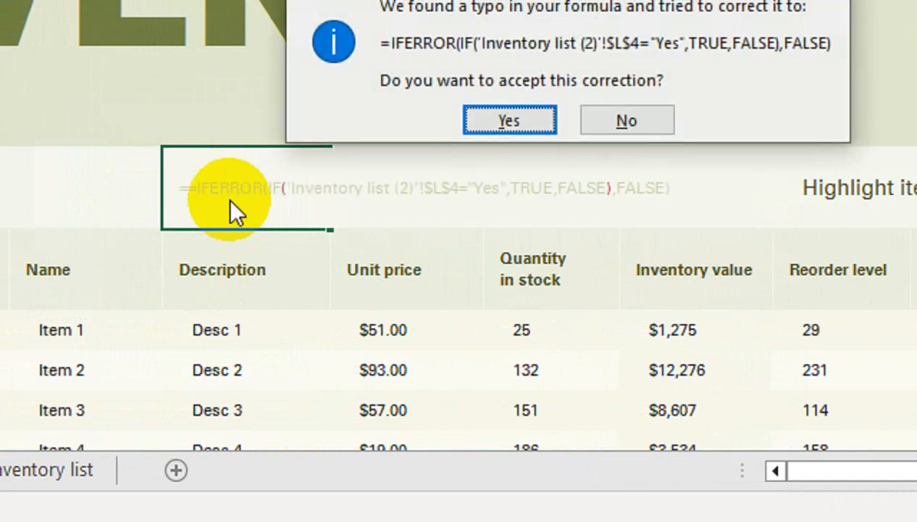
{"action": "key", "text": "Return"}
{"action": "left_click", "coordinate": [229, 197]}
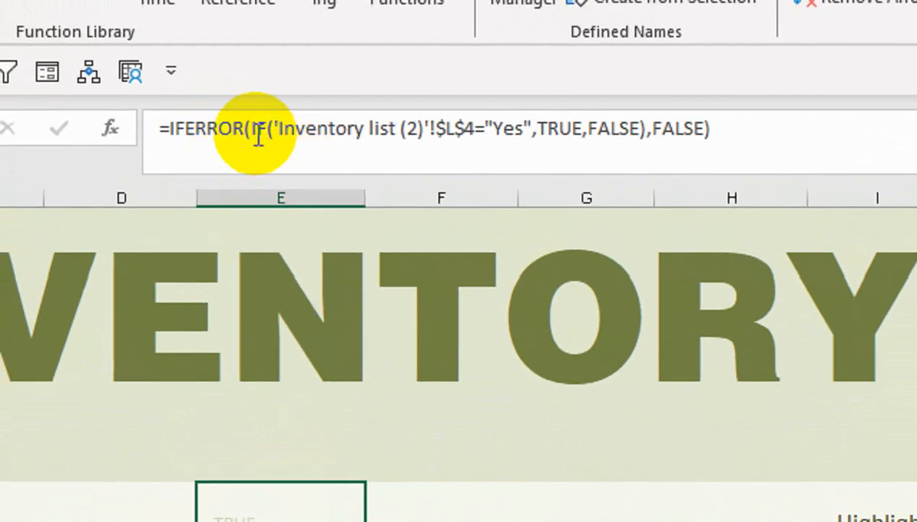
{"action": "left_click", "coordinate": [254, 138]}
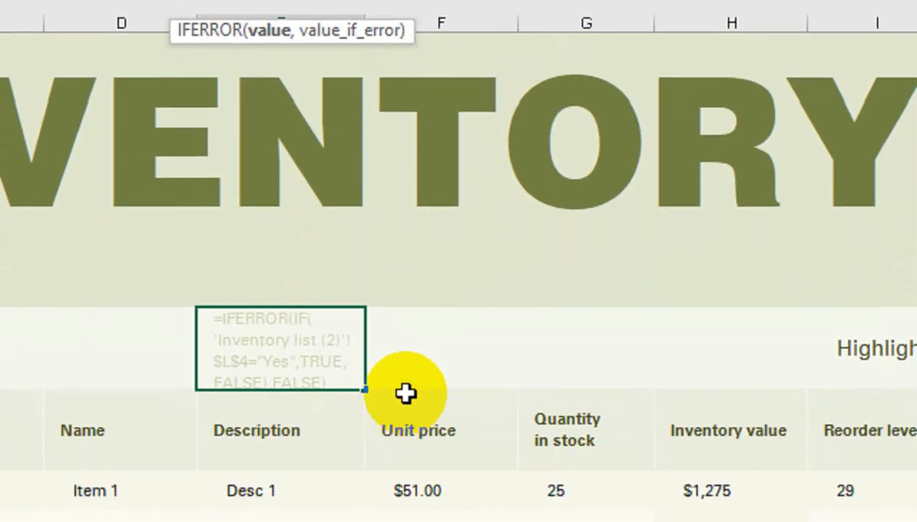
{"action": "key", "text": "Return"}
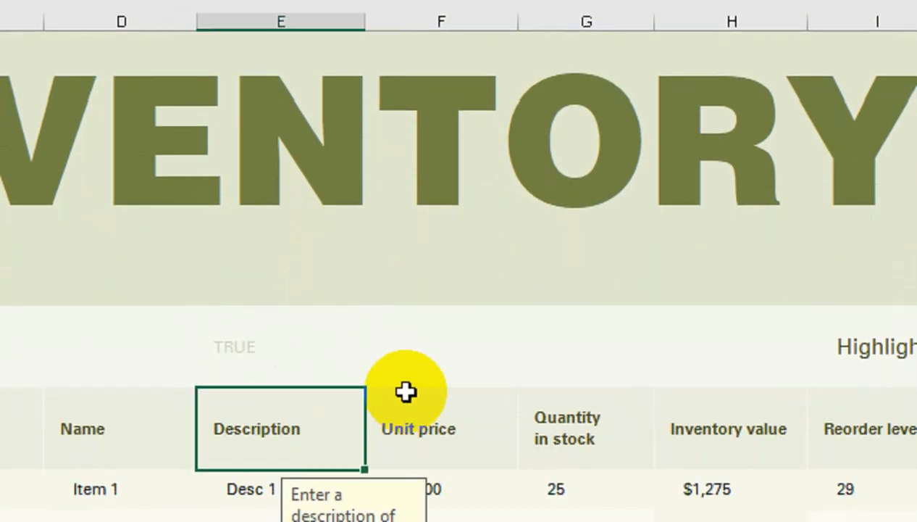
{"action": "key", "text": "Up"}
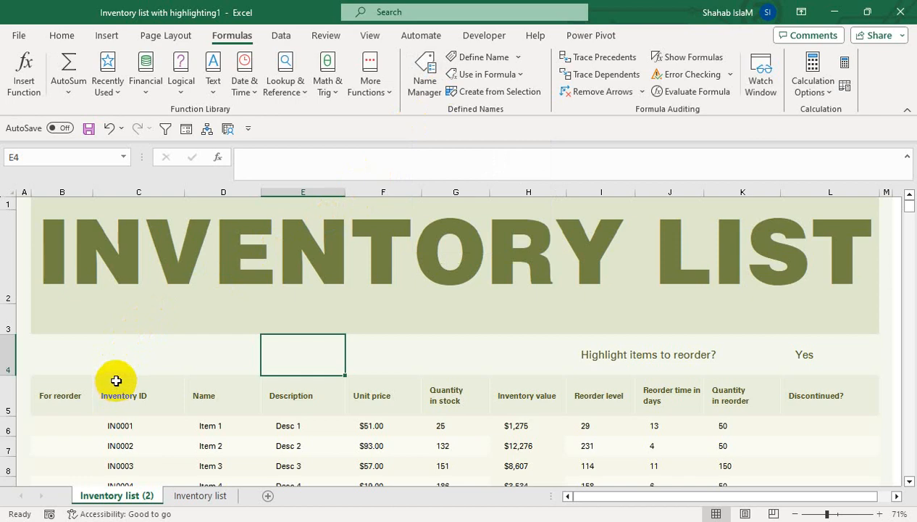
Begin the For reorder formula in B6 as =IFERROR((G6<=I6)*(L6="")
{"action": "left_click", "coordinate": [77, 425]}
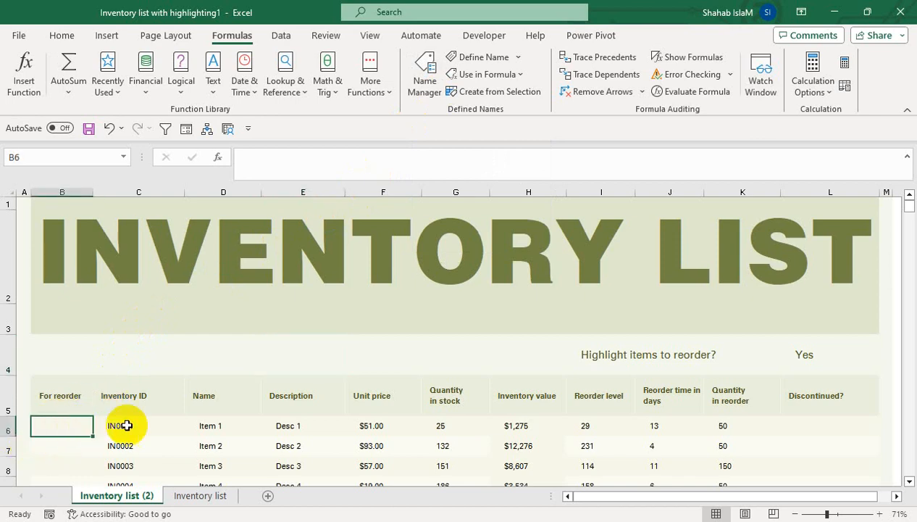
{"action": "type", "text": "=IF"}
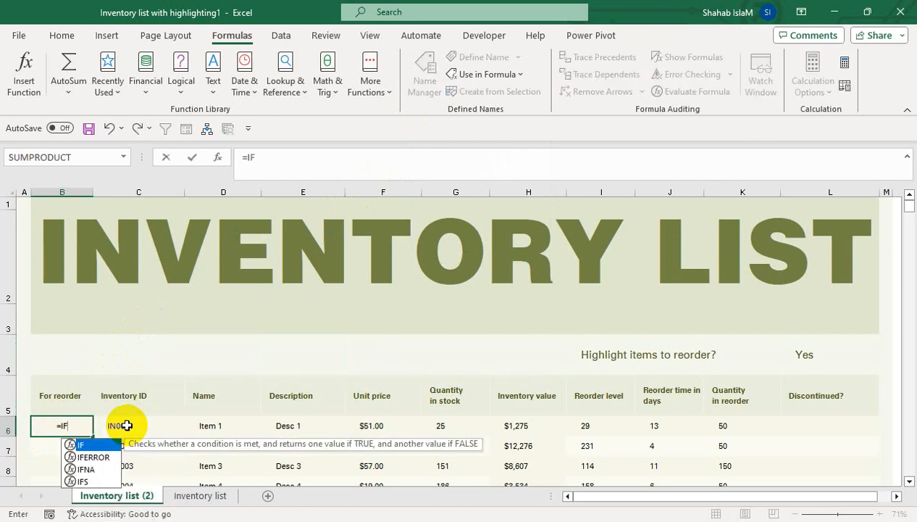
{"action": "key", "text": "Down"}
{"action": "key", "text": "Tab"}
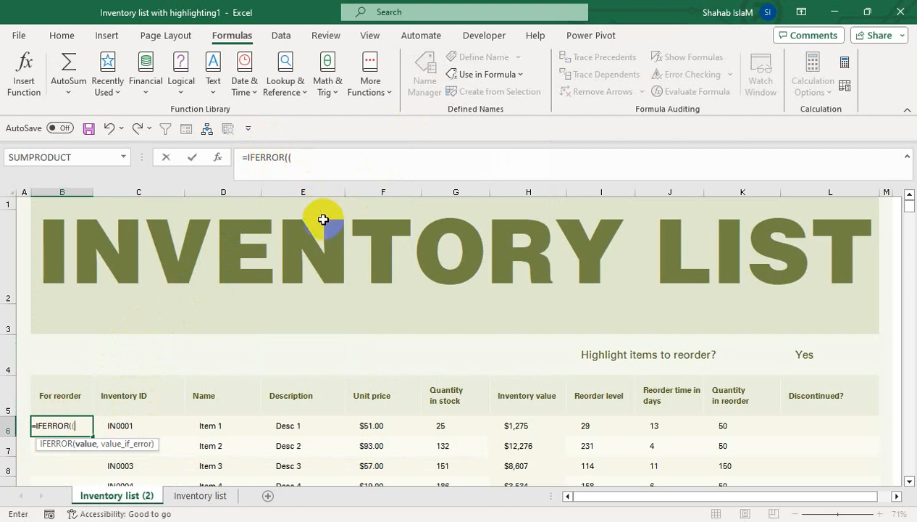
{"action": "left_click", "coordinate": [442, 423]}
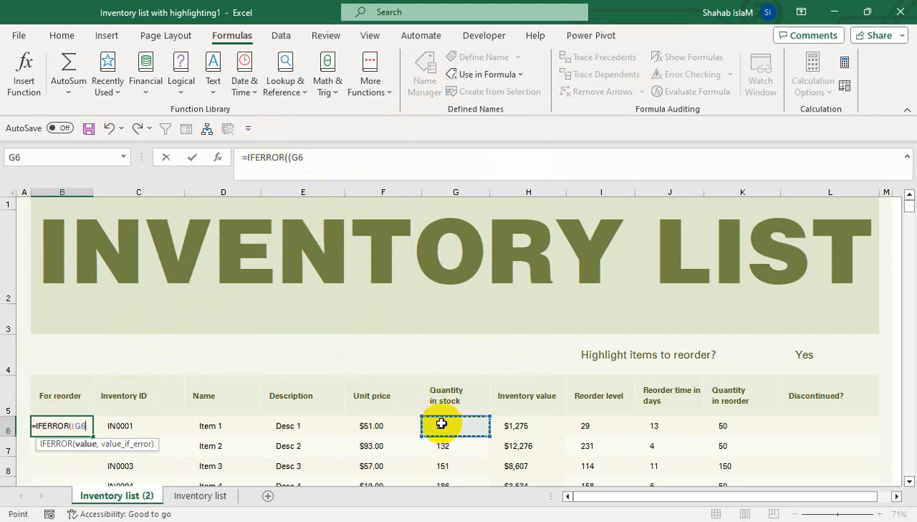
{"action": "type", "text": "<="}
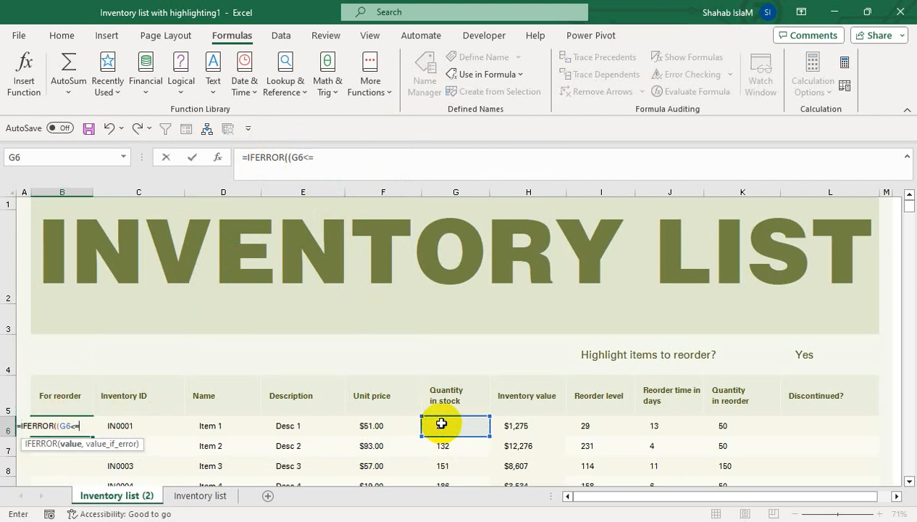
{"action": "left_click", "coordinate": [589, 422]}
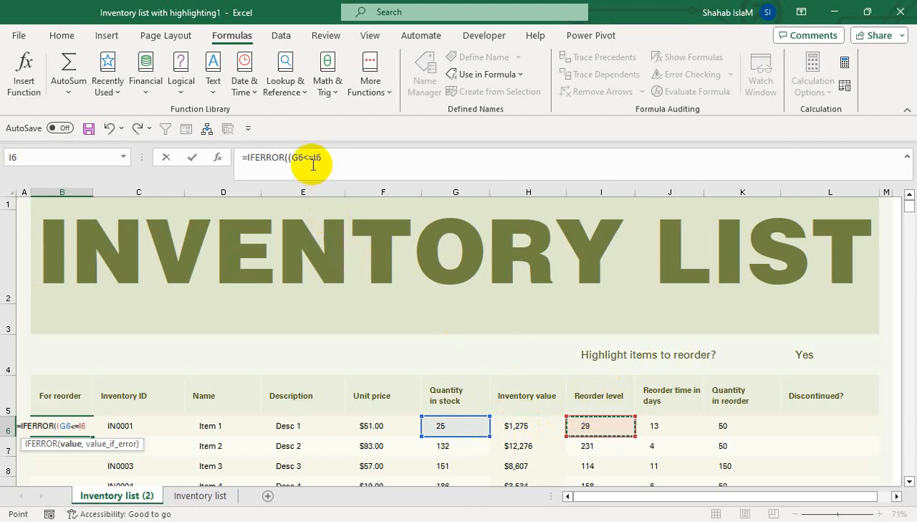
{"action": "type", "text": ")*("}
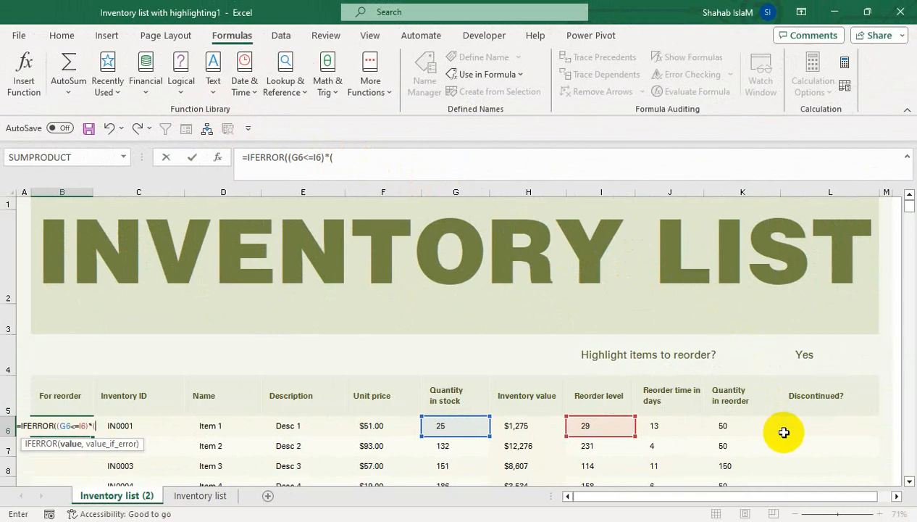
{"action": "left_click", "coordinate": [797, 430]}
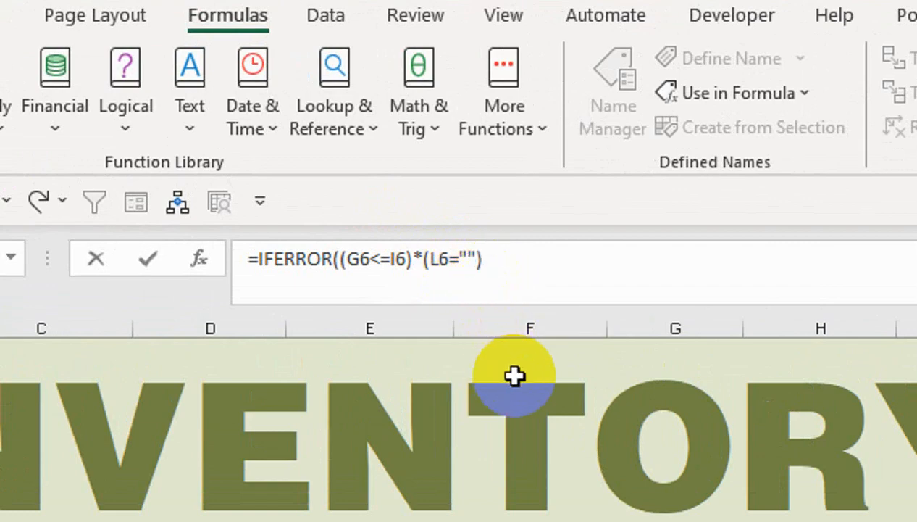
Complete the B6 formula by multiplying by HIGHLIGHT, with 0 as the IFERROR fallback, and commit it
{"action": "left_click", "coordinate": [558, 249]}
{"action": "type", "text": "*"}
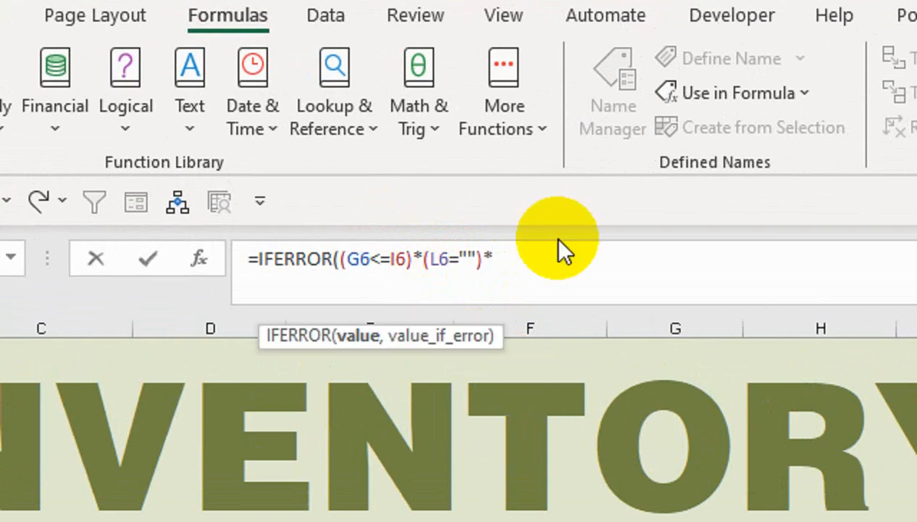
{"action": "type", "text": "HIG"}
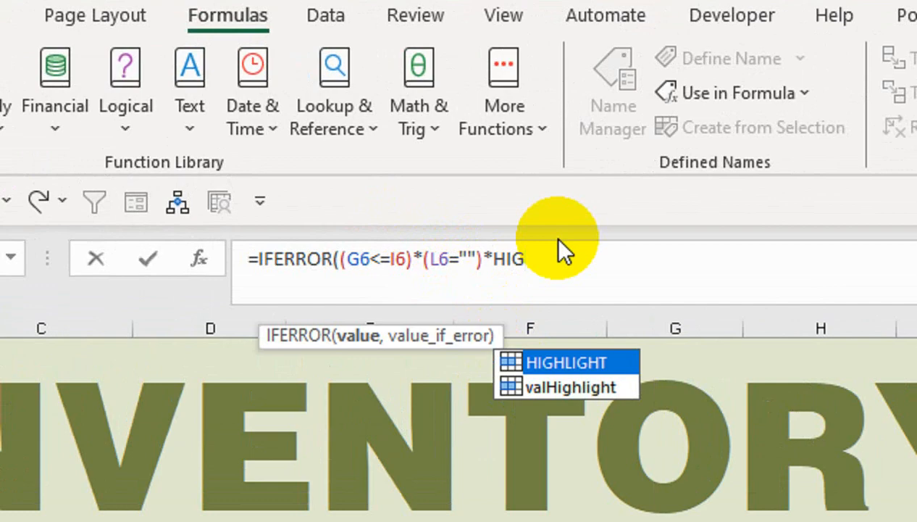
{"action": "key", "text": "Tab"}
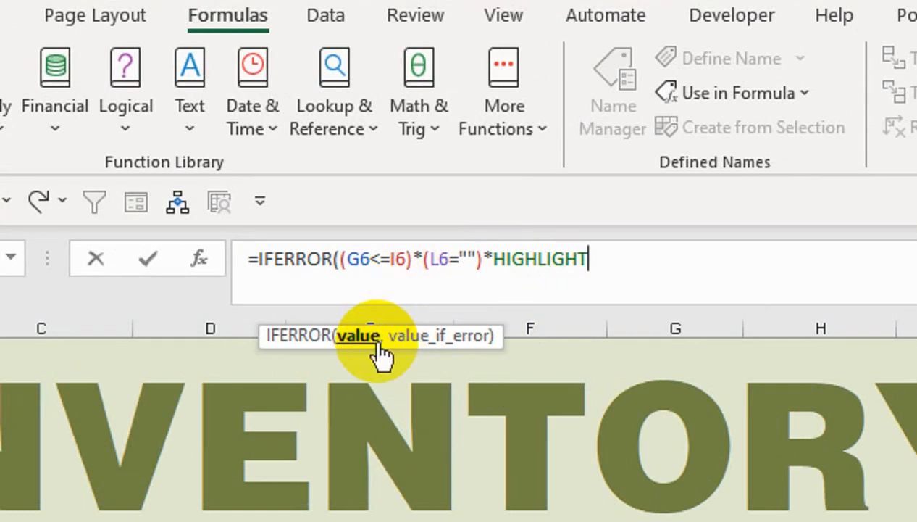
{"action": "type", "text": ","}
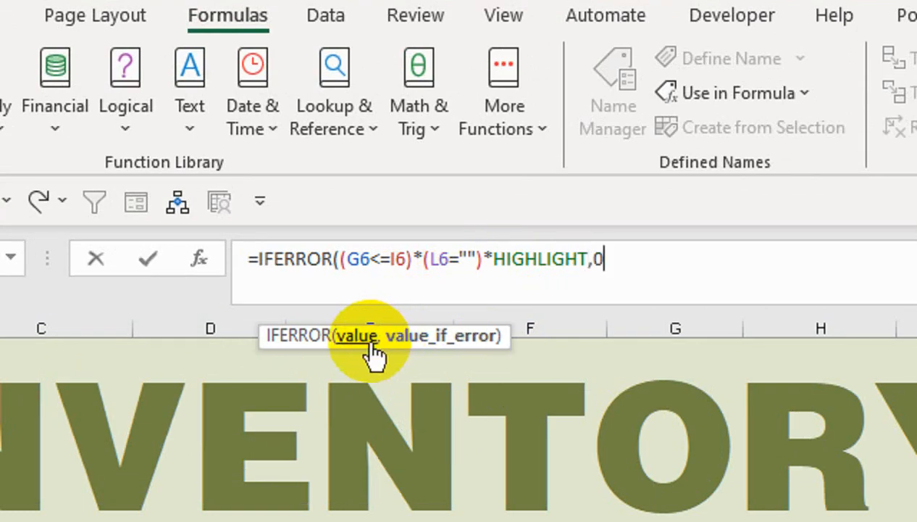
{"action": "type", "text": "0)"}
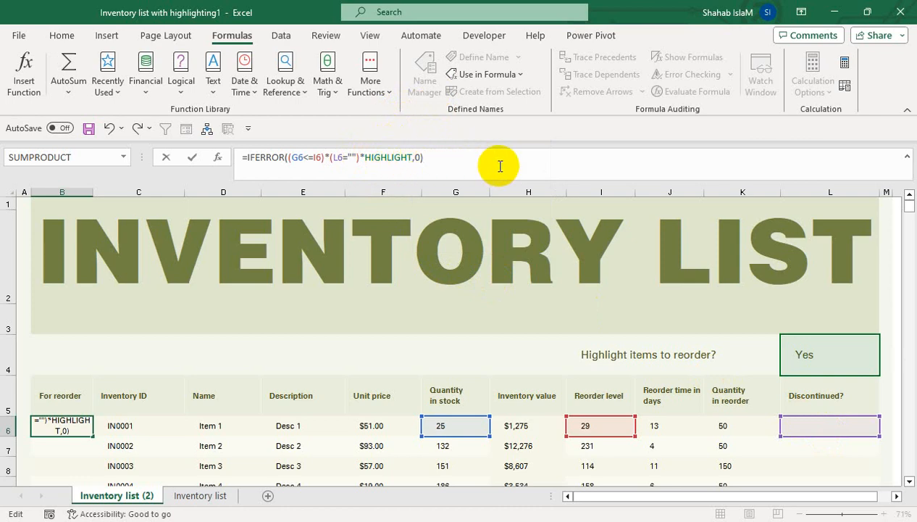
{"action": "key", "text": "Return"}
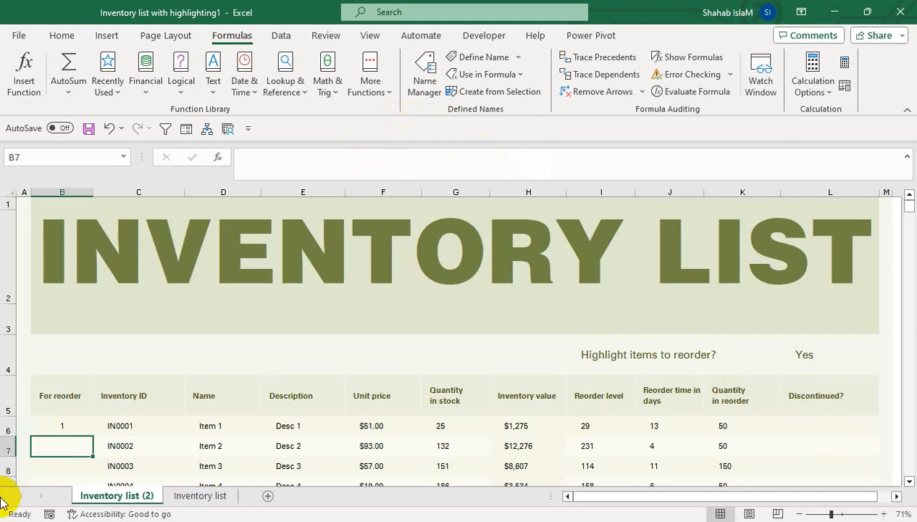
Fill the B6 formula down the For reorder column through row 30
{"action": "left_click", "coordinate": [57, 424]}
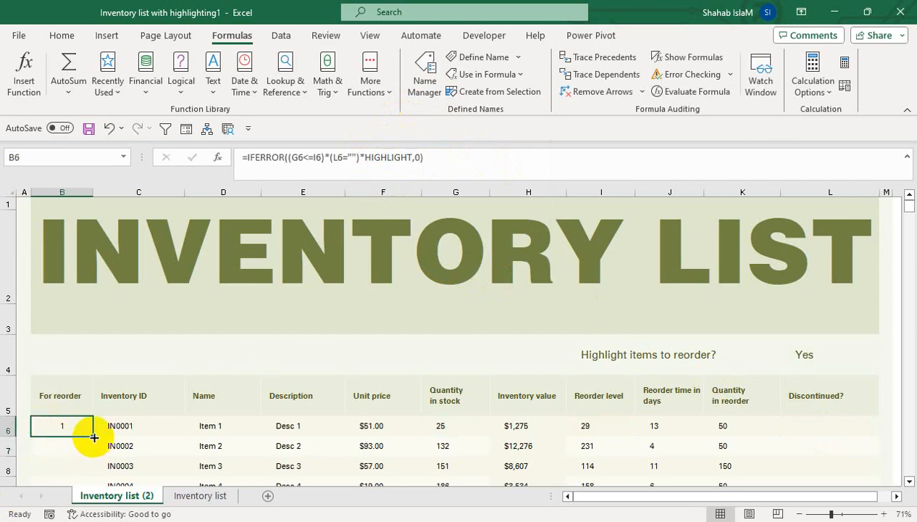
{"action": "double_click", "coordinate": [94, 438]}
{"action": "mouse_move", "coordinate": [75, 427]}
{"action": "left_mouse_down"}
{"action": "mouse_move", "coordinate": [68, 512]}
{"action": "mouse_move", "coordinate": [78, 445]}
{"action": "mouse_move", "coordinate": [71, 496]}
{"action": "mouse_move", "coordinate": [80, 464]}
{"action": "mouse_move", "coordinate": [82, 497]}
{"action": "mouse_move", "coordinate": [83, 439]}
{"action": "mouse_move", "coordinate": [88, 487]}
{"action": "mouse_move", "coordinate": [89, 421]}
{"action": "left_mouse_up"}
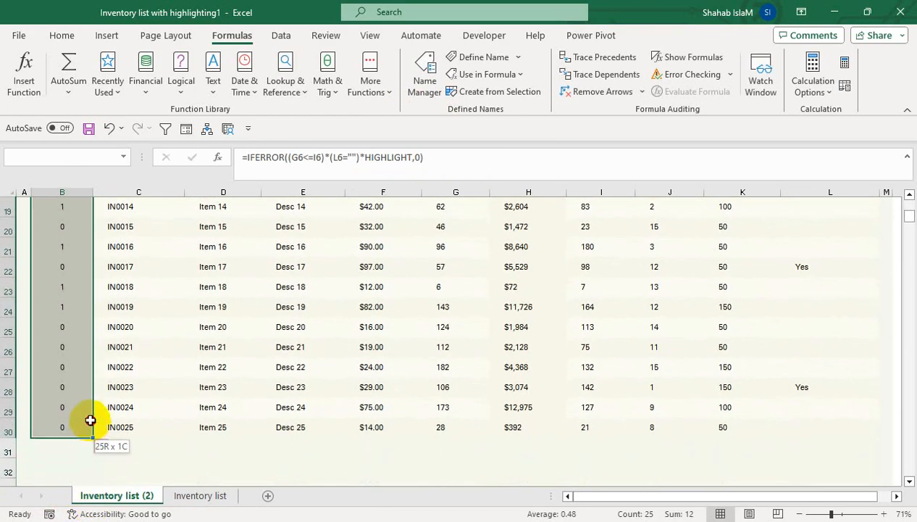
{"action": "left_click_drag", "start_coordinate": [909, 215], "coordinate": [909, 205]}
Try marking Item 1 as discontinued by choosing Yes in L6
{"action": "left_click", "coordinate": [61, 427]}
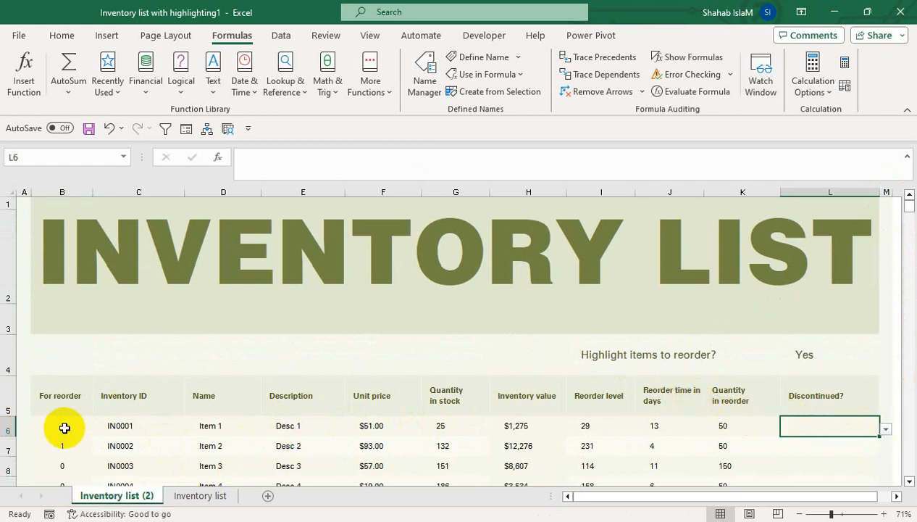
{"action": "left_click", "coordinate": [885, 428]}
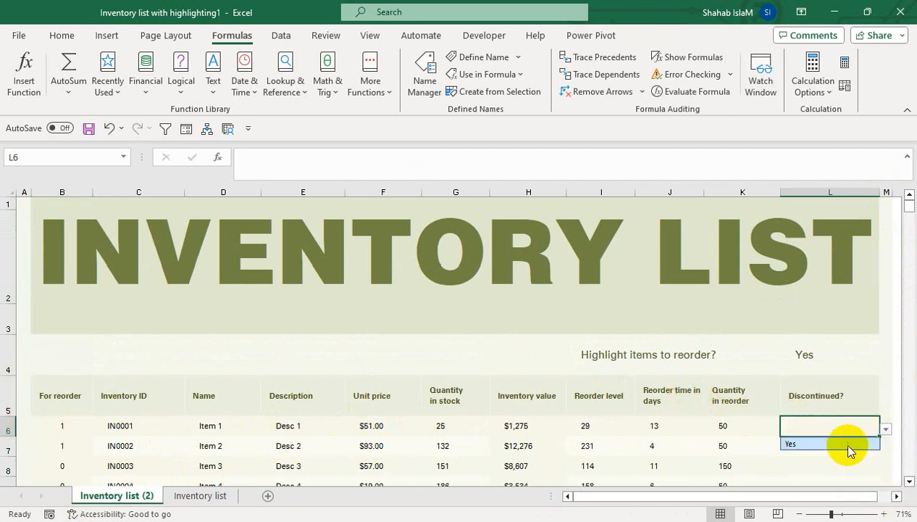
{"action": "left_click", "coordinate": [844, 445]}
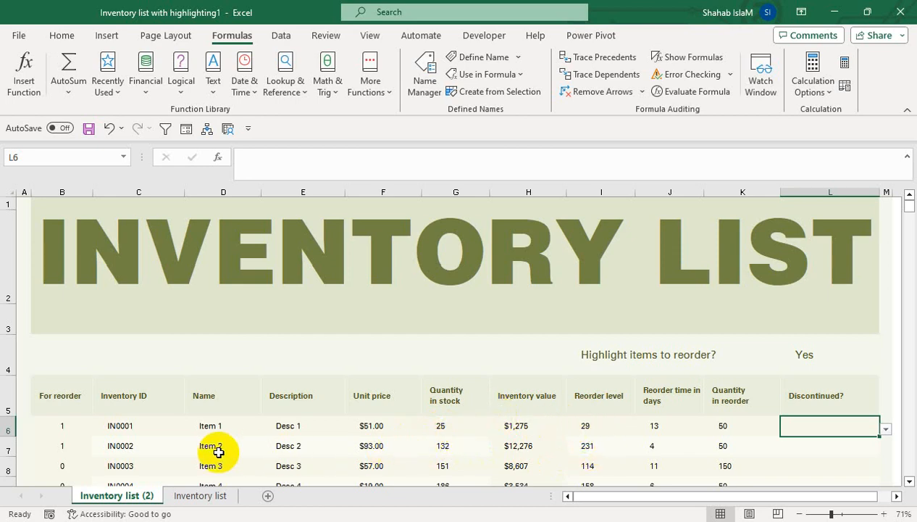
Start a new conditional formatting rule for B6:L30 that uses a formula to determine which cells to format
{"action": "left_click", "coordinate": [65, 428]}
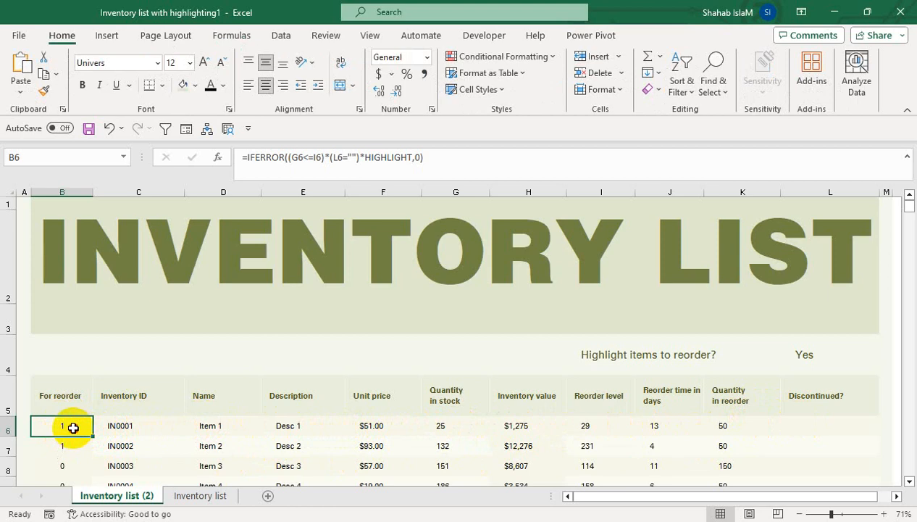
{"action": "left_click_drag", "start_coordinate": [73, 428], "coordinate": [815, 429]}
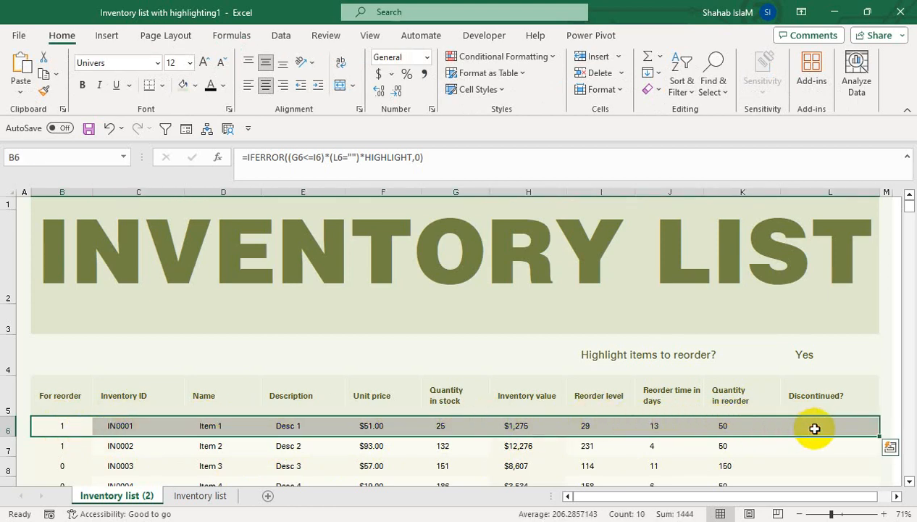
{"action": "key", "text": "ctrl+shift+Down"}
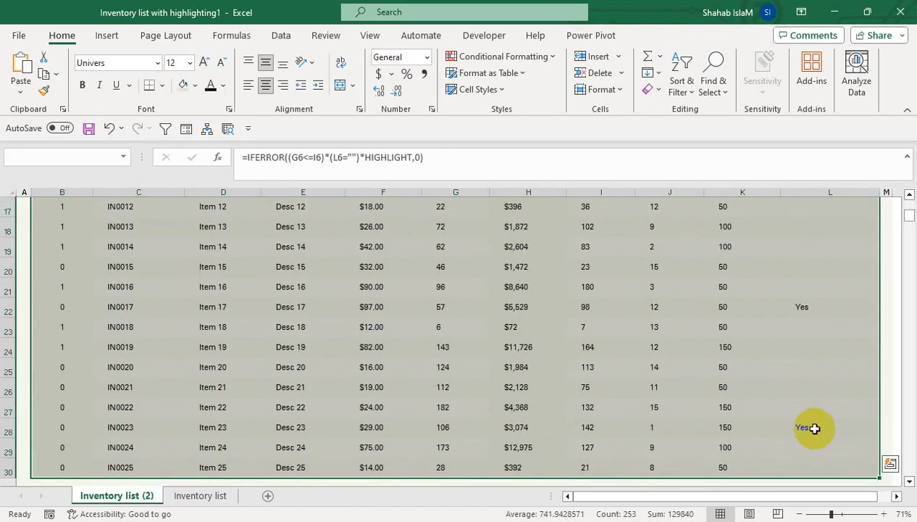
{"action": "left_click", "coordinate": [529, 58]}
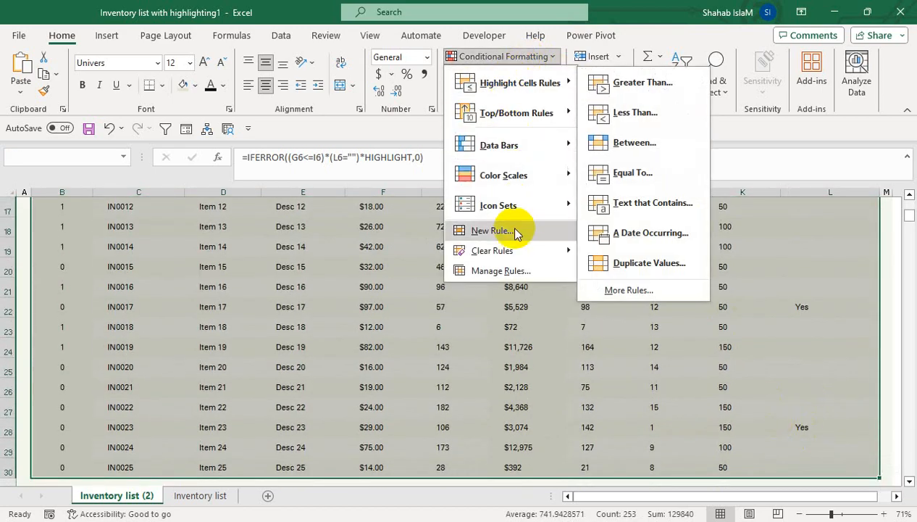
{"action": "left_click", "coordinate": [478, 231]}
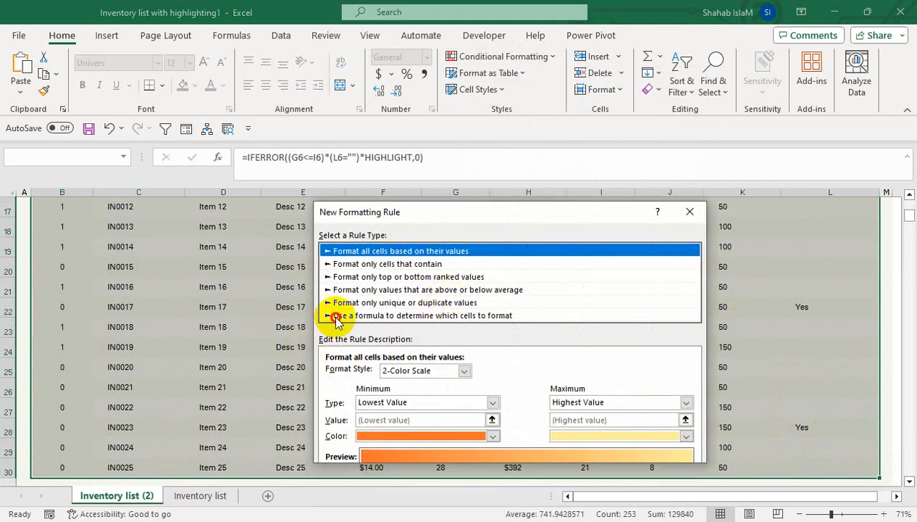
{"action": "left_click", "coordinate": [334, 315]}
{"action": "left_click", "coordinate": [352, 377]}
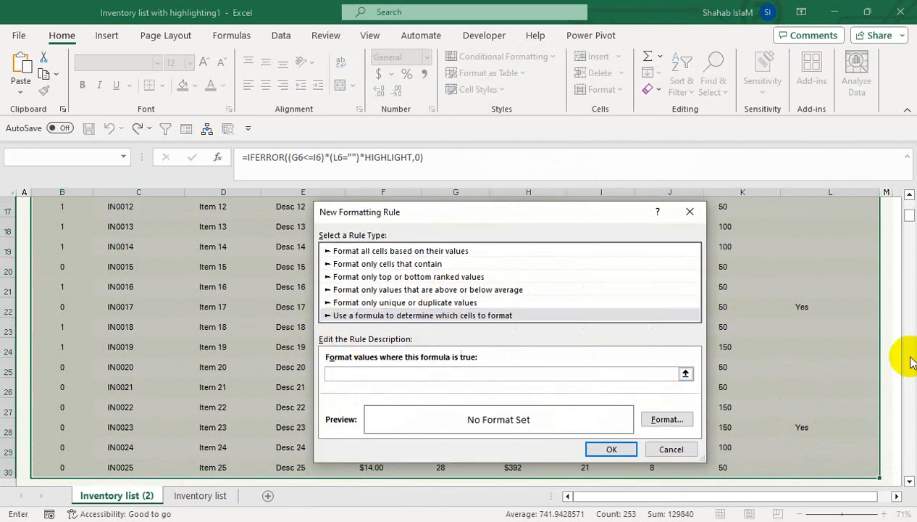
Enter =$L6="YES" as the rule's formula, keeping only the column reference absolute
{"action": "left_click_drag", "start_coordinate": [909, 221], "coordinate": [909, 198]}
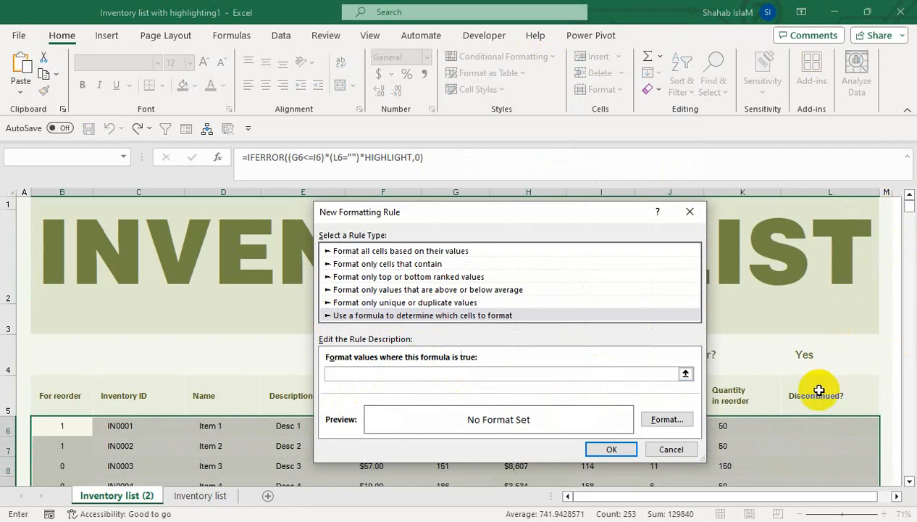
{"action": "left_click", "coordinate": [807, 422]}
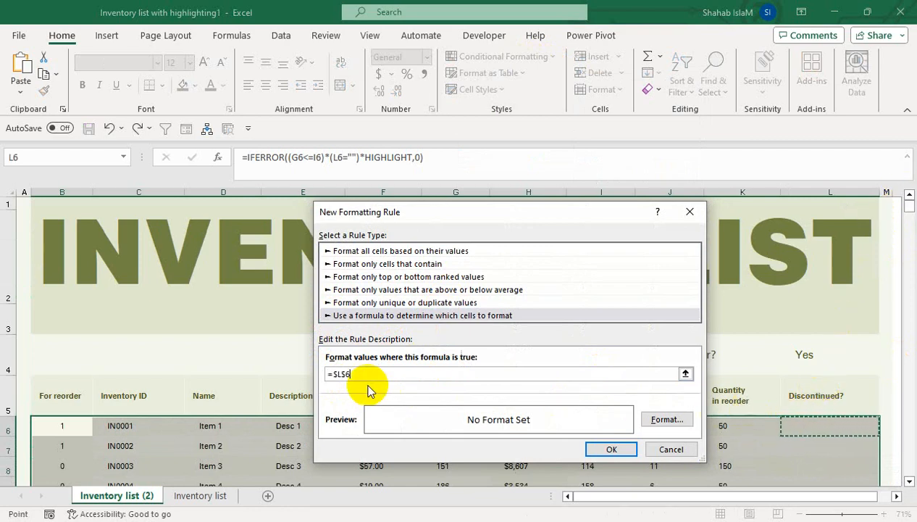
{"action": "left_click", "coordinate": [334, 373]}
{"action": "key", "text": "BackSpace"}
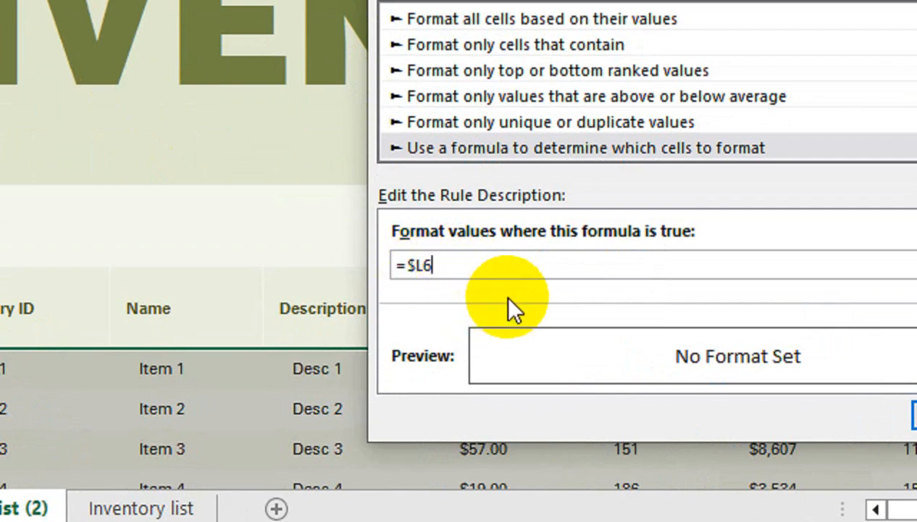
{"action": "type", "text": "=\"yes"}
{"action": "key", "text": "BackSpace"}
{"action": "key", "text": "BackSpace"}
{"action": "key", "text": "BackSpace"}
{"action": "key", "text": "BackSpace"}
{"action": "type", "text": ":YS"}
{"action": "key", "text": "BackSpace"}
{"action": "key", "text": "BackSpace"}
{"action": "type", "text": "\"YES\""}
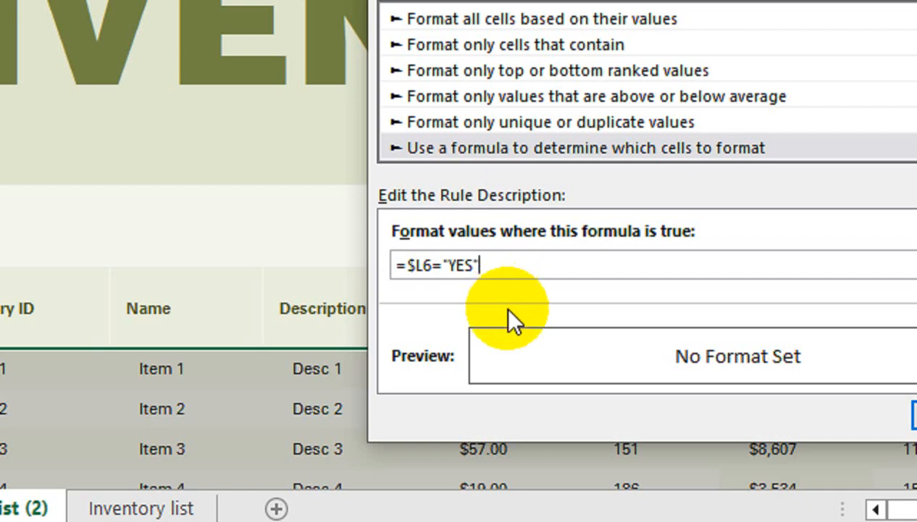
Format the discontinued-items rule with strikethrough and a dark grey font colour, and apply it to the table
{"action": "left_click", "coordinate": [757, 353]}
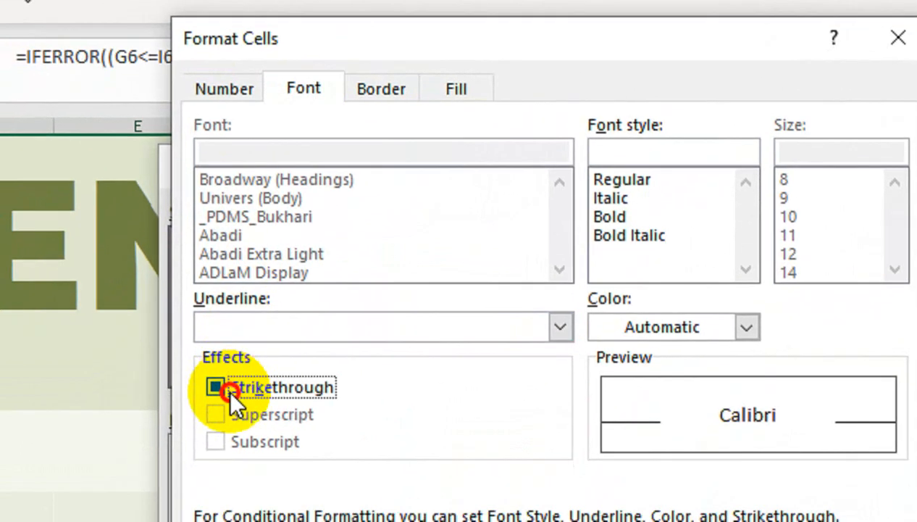
{"action": "left_click", "coordinate": [222, 424]}
{"action": "left_click", "coordinate": [699, 335]}
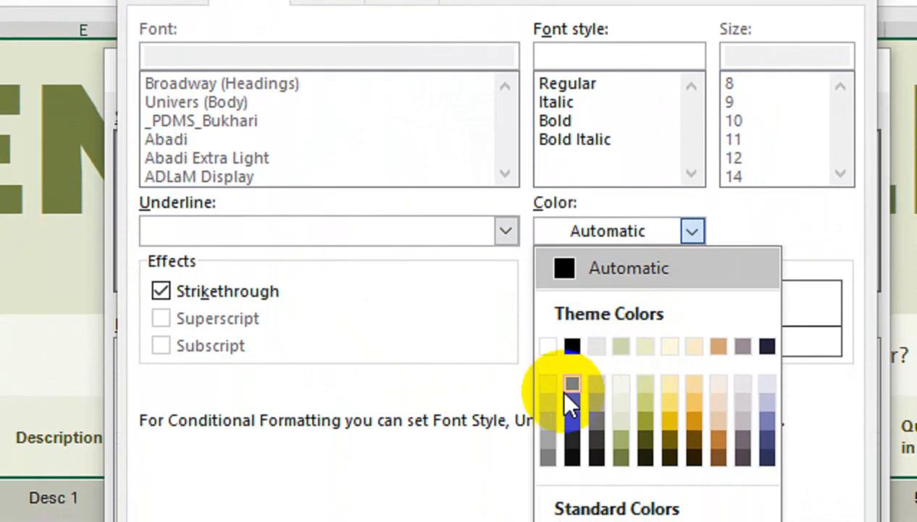
{"action": "left_click", "coordinate": [567, 404]}
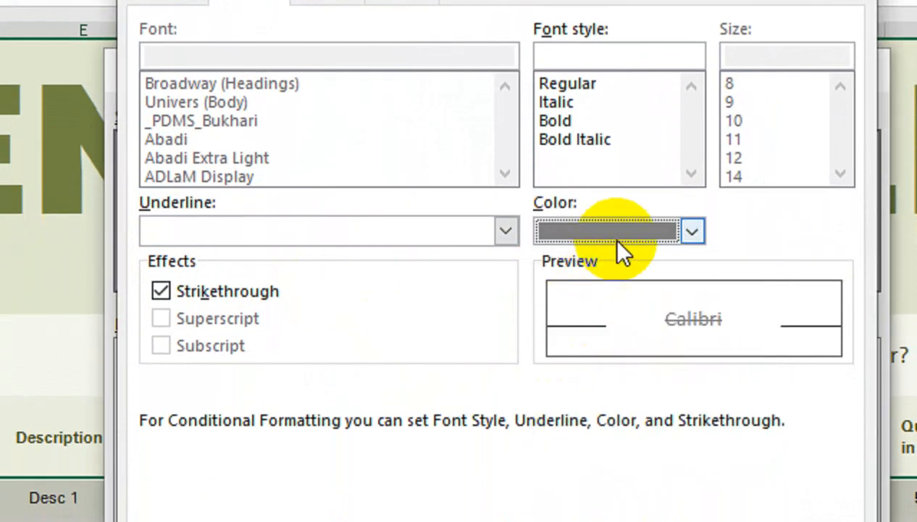
{"action": "left_click", "coordinate": [610, 232]}
{"action": "left_click", "coordinate": [568, 415]}
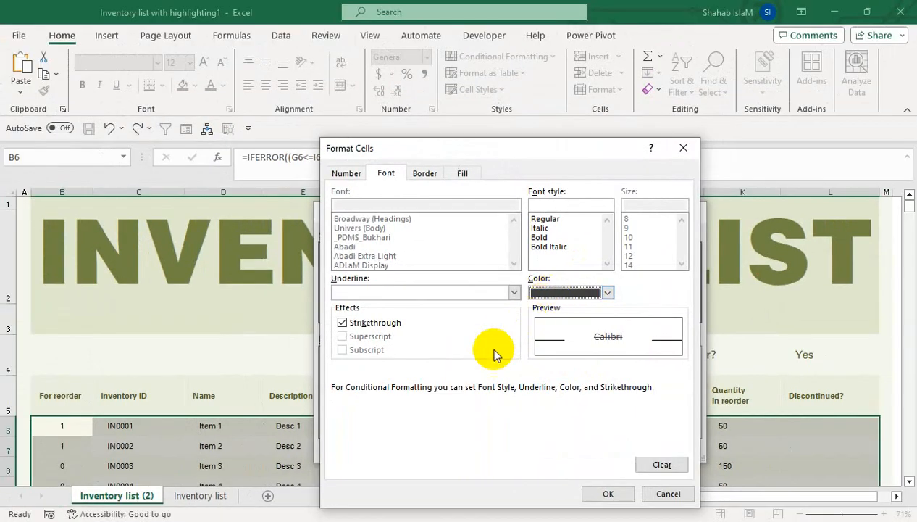
{"action": "left_click", "coordinate": [598, 493]}
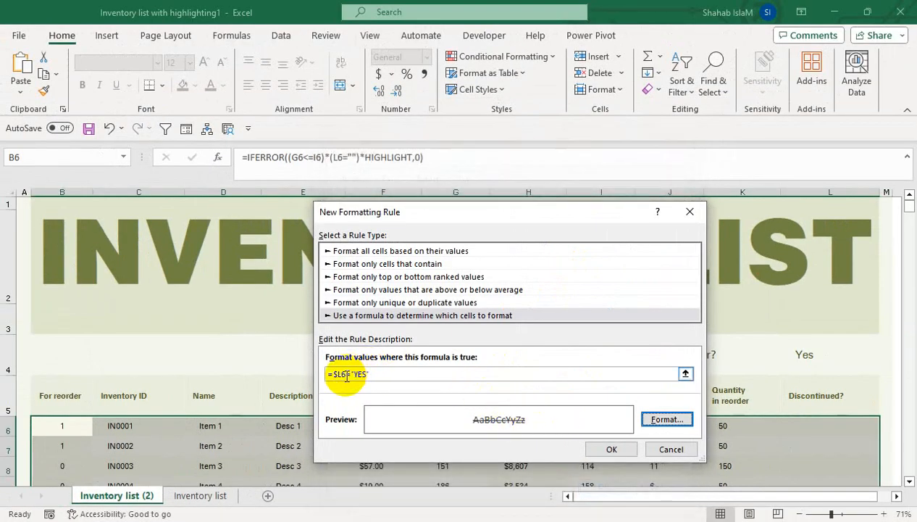
{"action": "left_click", "coordinate": [631, 450]}
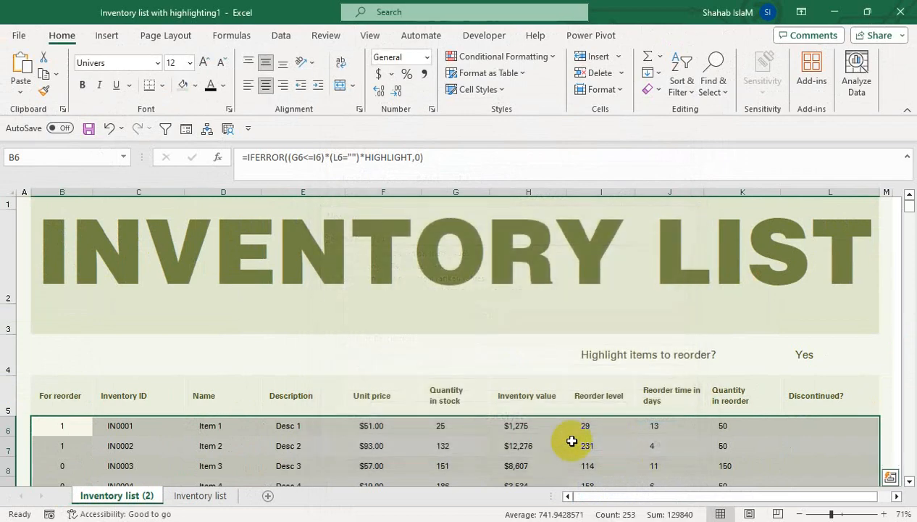
{"action": "left_click", "coordinate": [325, 442]}
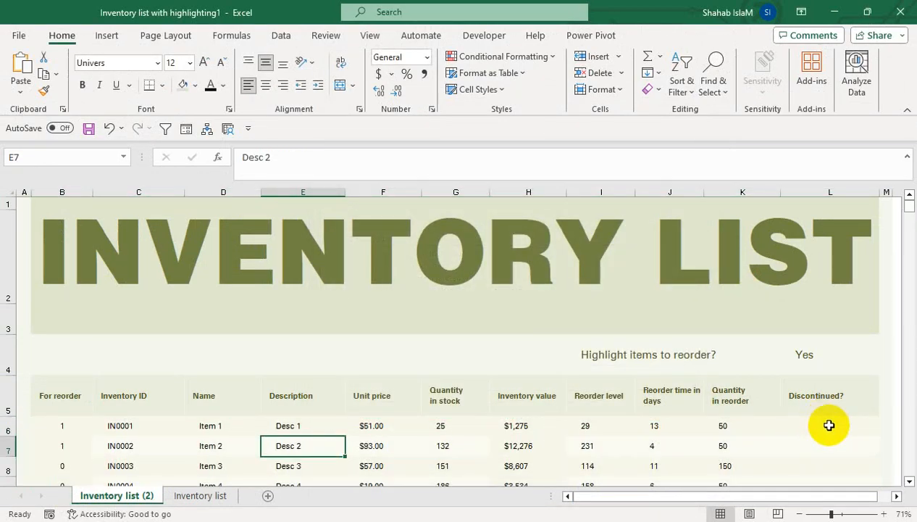
Test the discontinued rule on Item 1 by choosing Yes in L6 and clearing the cell again
{"action": "left_click", "coordinate": [829, 426]}
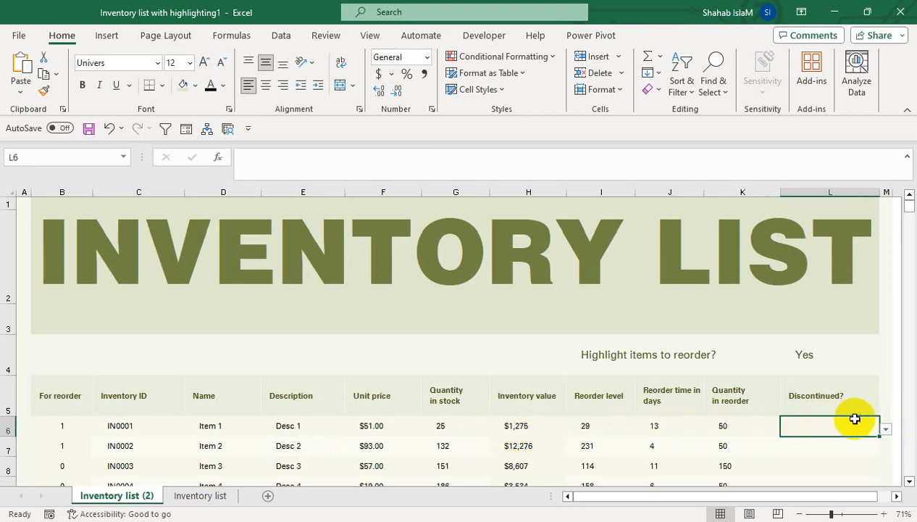
{"action": "left_click", "coordinate": [889, 433]}
{"action": "left_click", "coordinate": [832, 446]}
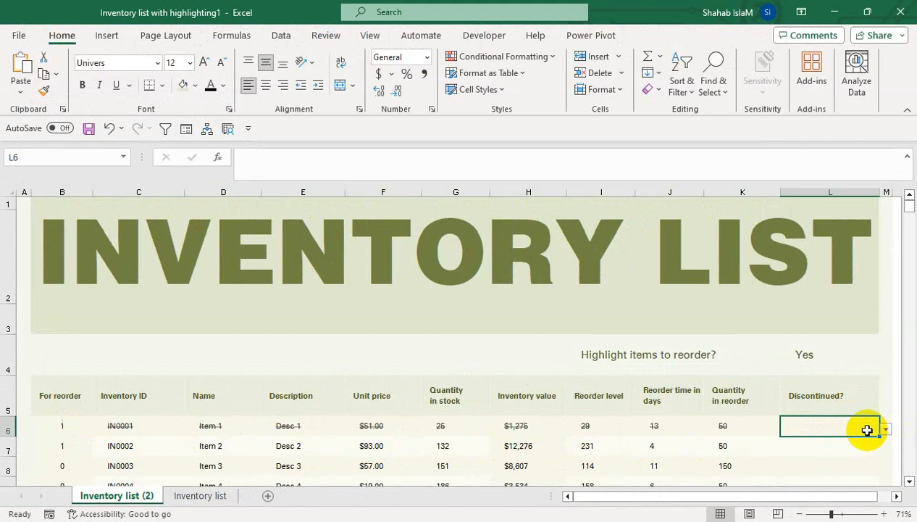
{"action": "left_click", "coordinate": [290, 424]}
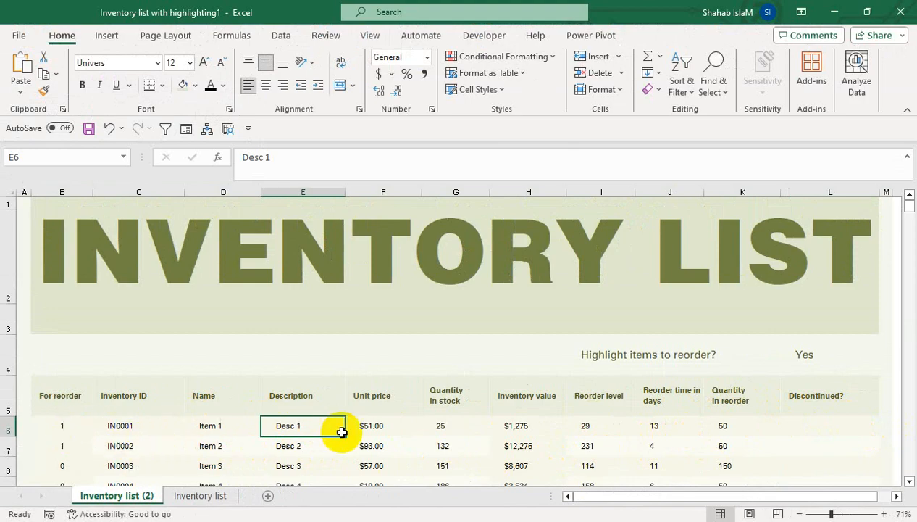
Start another conditional formatting rule for B6:L30 that uses a formula to determine which cells to format
{"action": "left_click", "coordinate": [66, 430]}
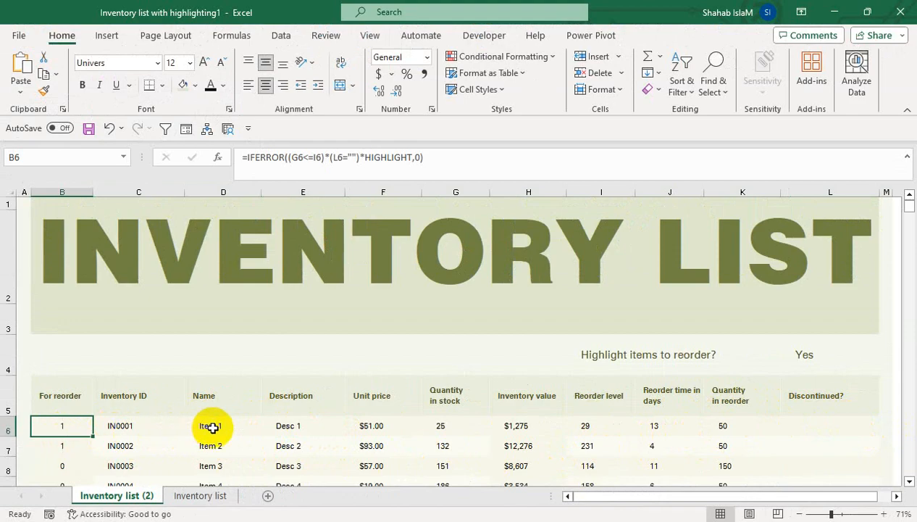
{"action": "key", "text": "shift+Right"}
{"action": "key", "text": "shift+Right"}
{"action": "key", "text": "shift+Right"}
{"action": "key", "text": "shift+Right"}
{"action": "key", "text": "shift+Right"}
{"action": "key", "text": "shift+Right"}
{"action": "key", "text": "shift+Right"}
{"action": "key", "text": "shift+Right"}
{"action": "key", "text": "shift+Right"}
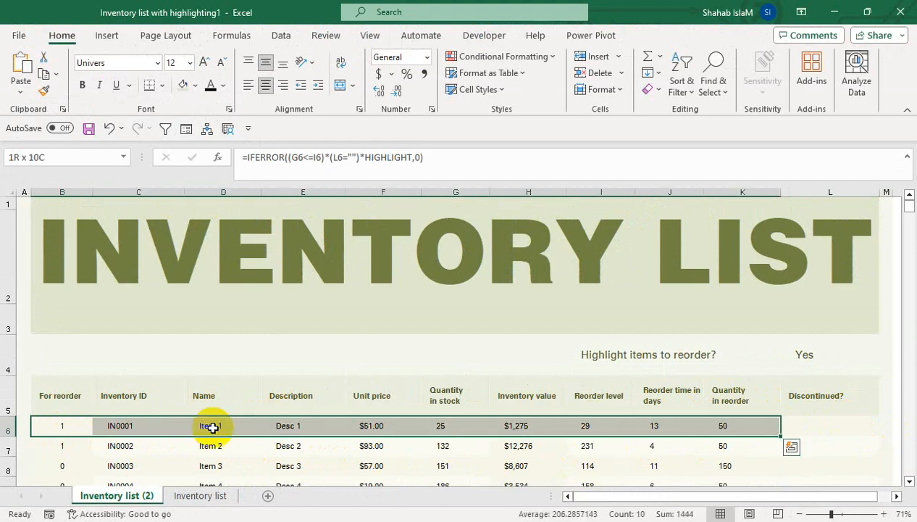
{"action": "key", "text": "ctrl+shift+End"}
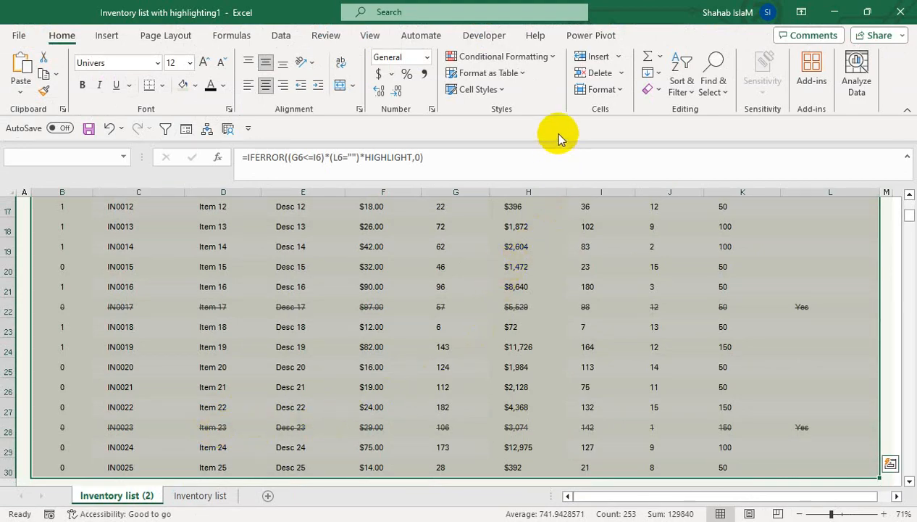
{"action": "left_click", "coordinate": [533, 59]}
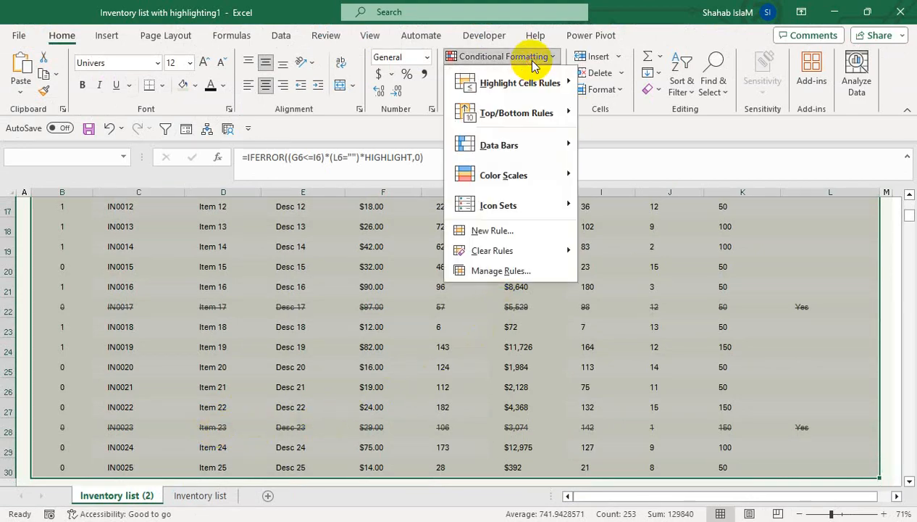
{"action": "left_click", "coordinate": [492, 231]}
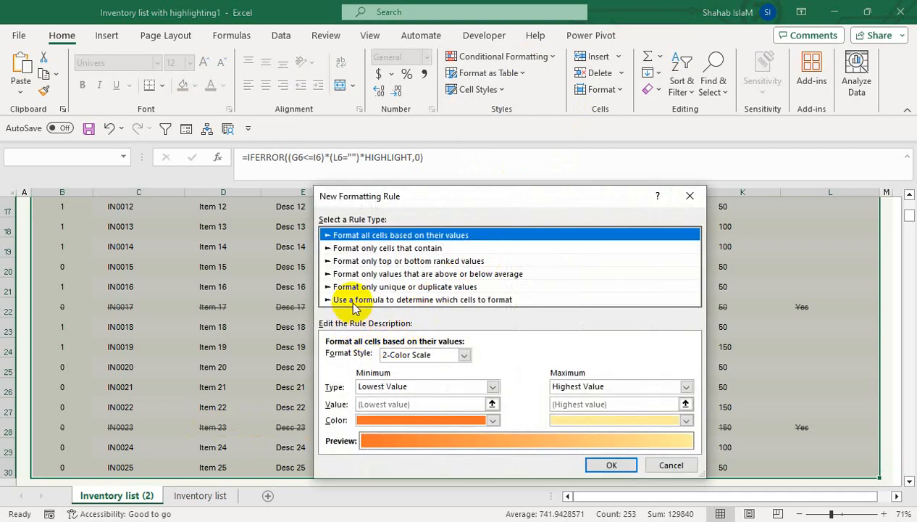
{"action": "left_click", "coordinate": [355, 301]}
Enter =$B6=1 as the new rule's formula, keeping only the column reference absolute
{"action": "left_click", "coordinate": [337, 358]}
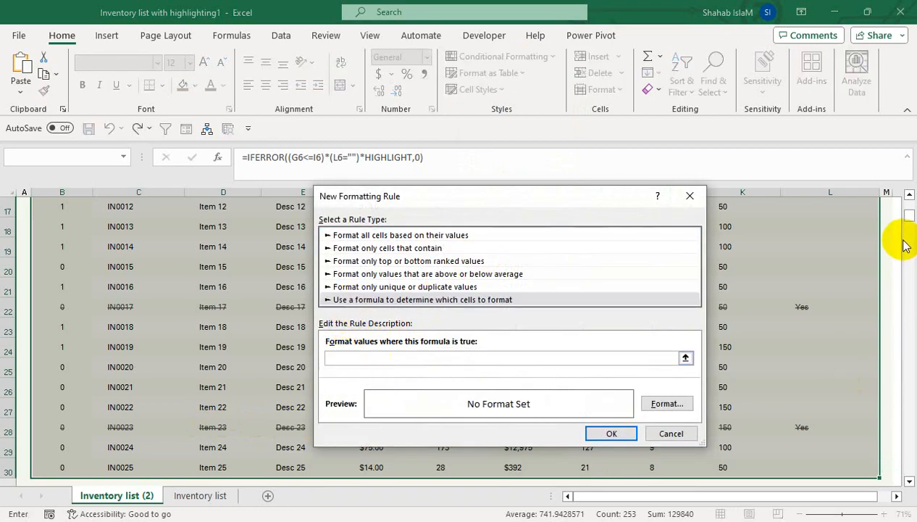
{"action": "left_click_drag", "start_coordinate": [908, 211], "coordinate": [907, 205]}
{"action": "left_click", "coordinate": [47, 421]}
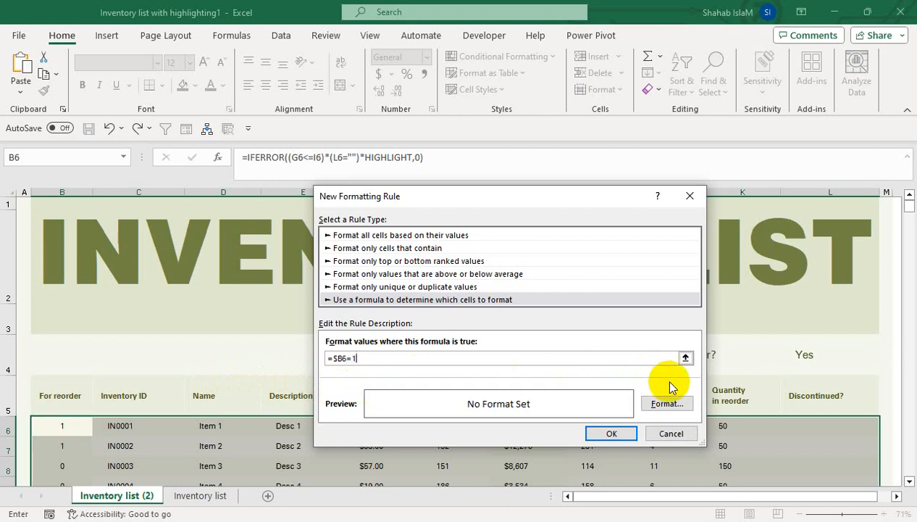
Give the reorder rule a light yellow-green theme fill and apply it to the table
{"action": "left_click", "coordinate": [666, 403]}
{"action": "left_click", "coordinate": [462, 157]}
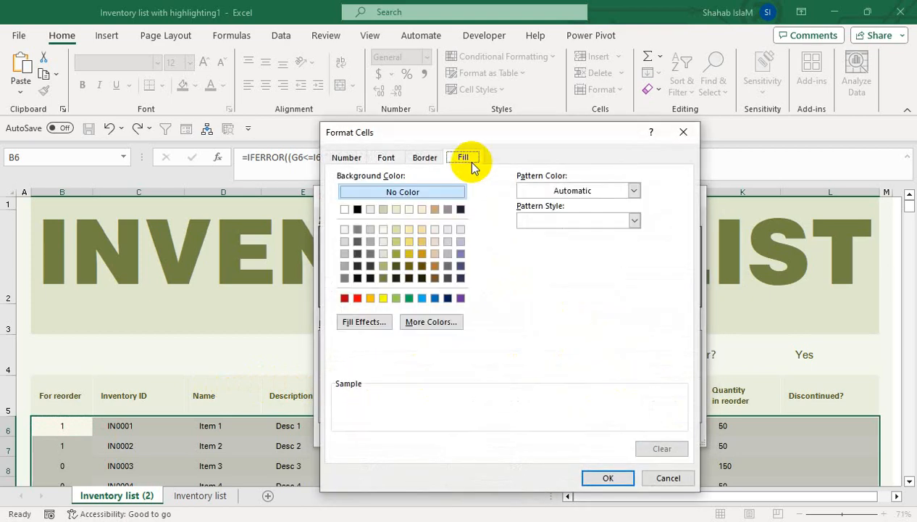
{"action": "left_click", "coordinate": [396, 211]}
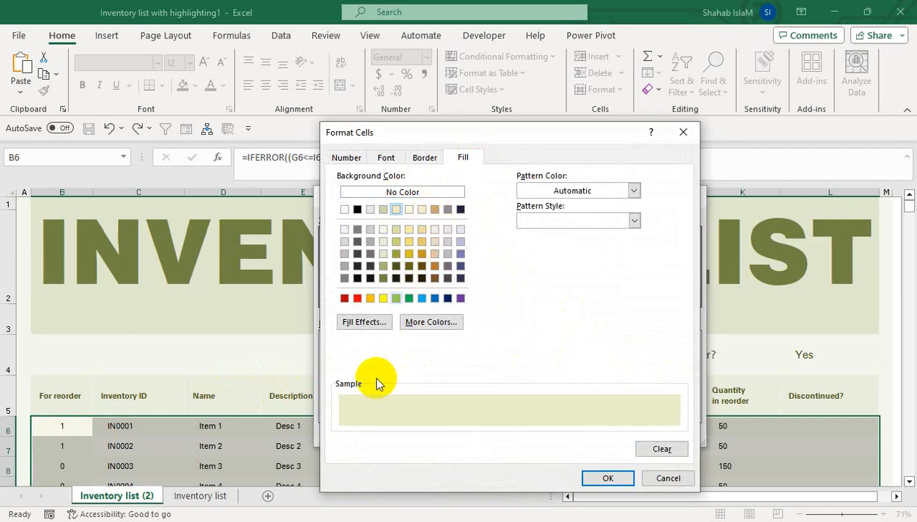
{"action": "left_click", "coordinate": [603, 477]}
{"action": "left_click", "coordinate": [603, 434]}
{"action": "left_click", "coordinate": [590, 449]}
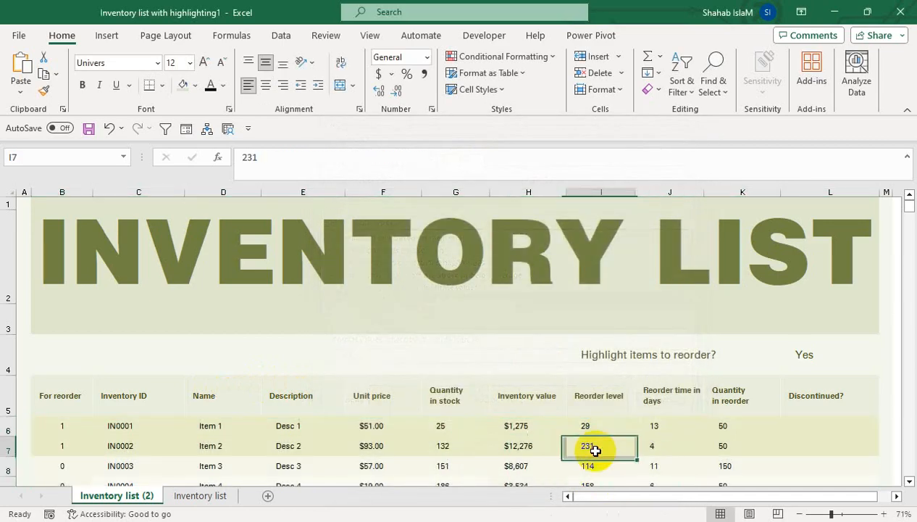
Clear the Discontinued entries of Item 17 in L22 and Item 23 in L28
{"action": "left_click", "coordinate": [810, 355]}
{"action": "left_click_drag", "start_coordinate": [909, 202], "coordinate": [909, 222]}
{"action": "left_click", "coordinate": [862, 339]}
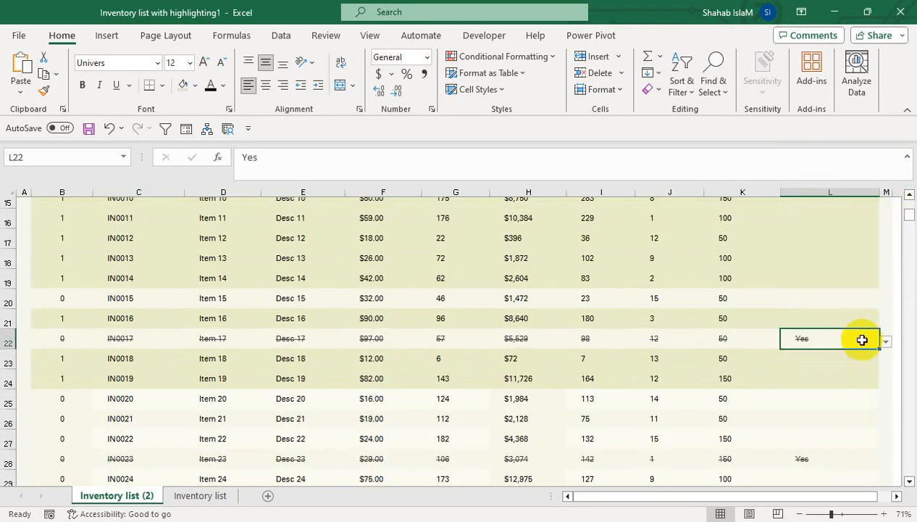
{"action": "key", "text": "Delete"}
{"action": "left_click", "coordinate": [817, 453]}
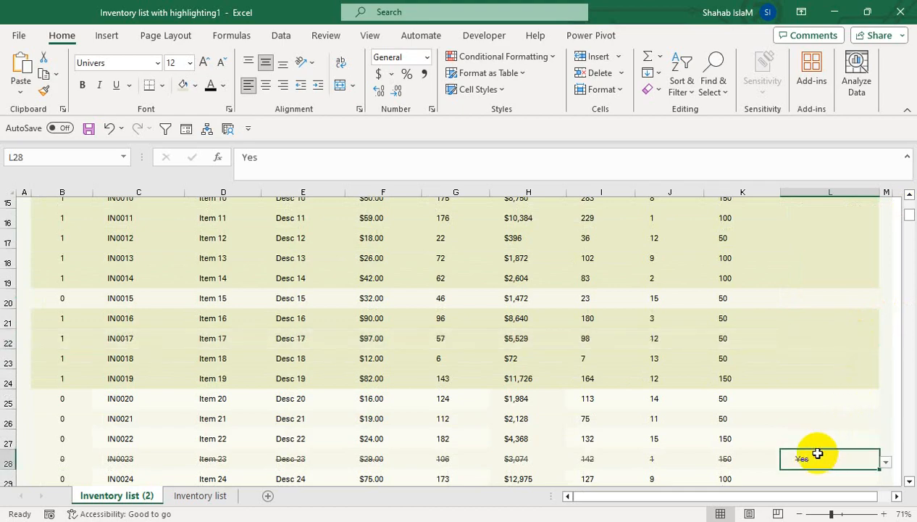
{"action": "key", "text": "Delete"}
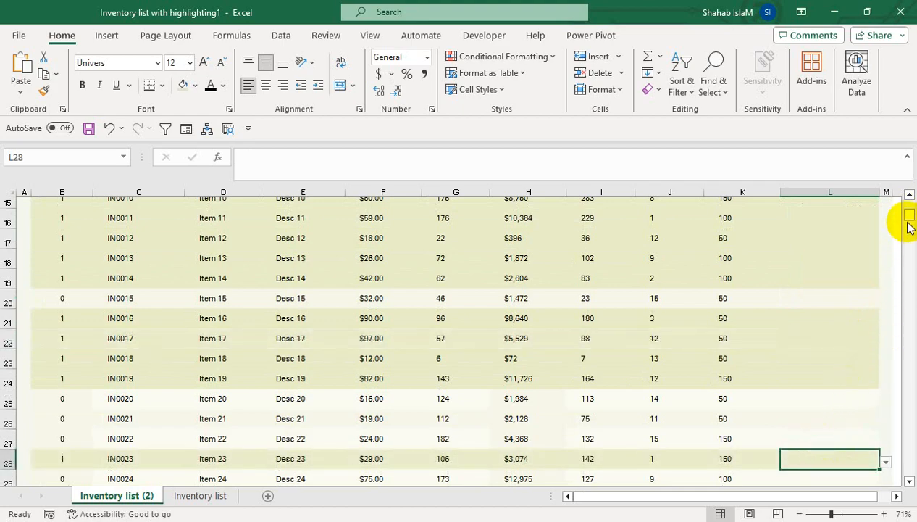
Test both formatting rules on Item 1 by setting Discontinued in L6 to Yes and deleting the entry
{"action": "mouse_move", "coordinate": [908, 219]}
{"action": "left_mouse_down"}
{"action": "mouse_move", "coordinate": [909, 227]}
{"action": "mouse_move", "coordinate": [913, 192]}
{"action": "mouse_move", "coordinate": [910, 217]}
{"action": "mouse_move", "coordinate": [908, 202]}
{"action": "left_mouse_up"}
{"action": "left_click", "coordinate": [866, 393]}
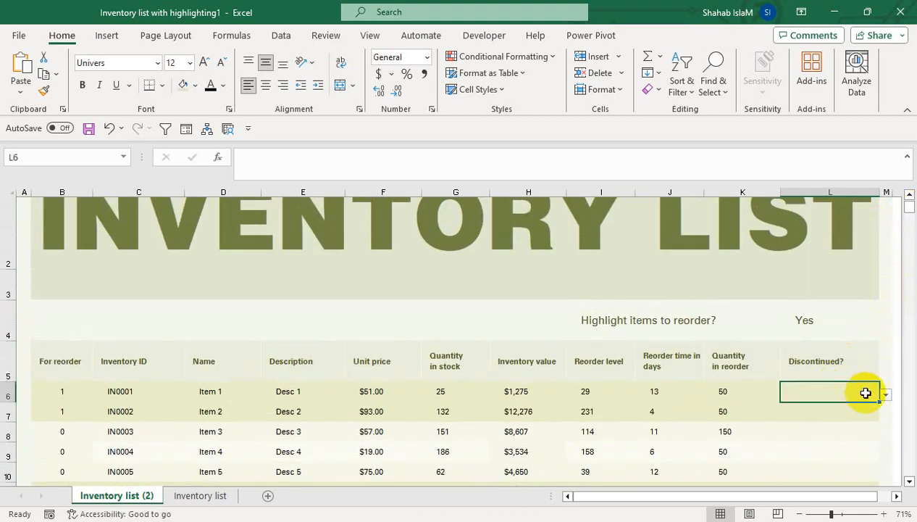
{"action": "left_click", "coordinate": [886, 394]}
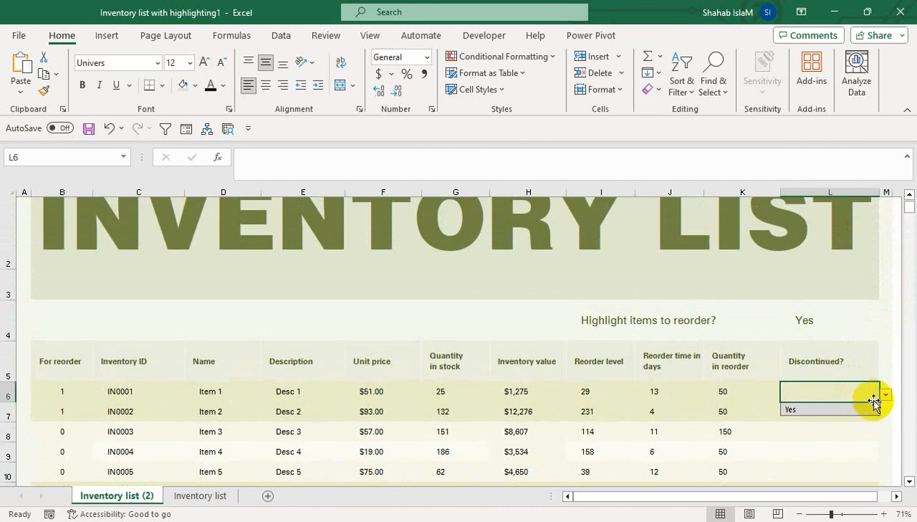
{"action": "left_click", "coordinate": [818, 410]}
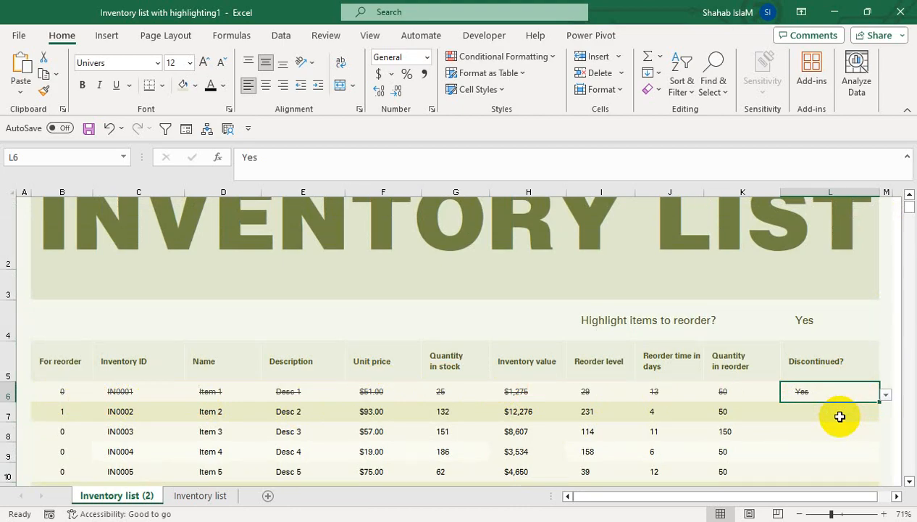
{"action": "key", "text": "Delete"}
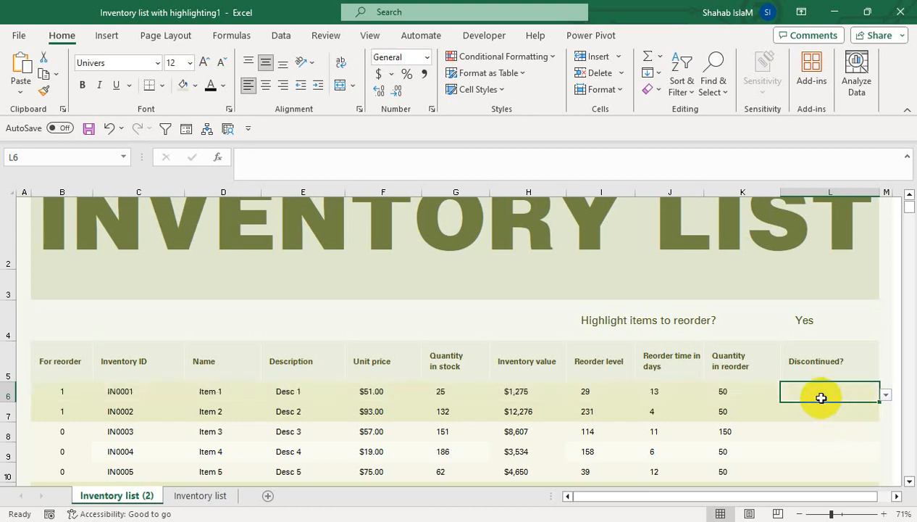
Test the highlight switch in L4 by setting it to No and back to Yes
{"action": "left_click", "coordinate": [798, 314]}
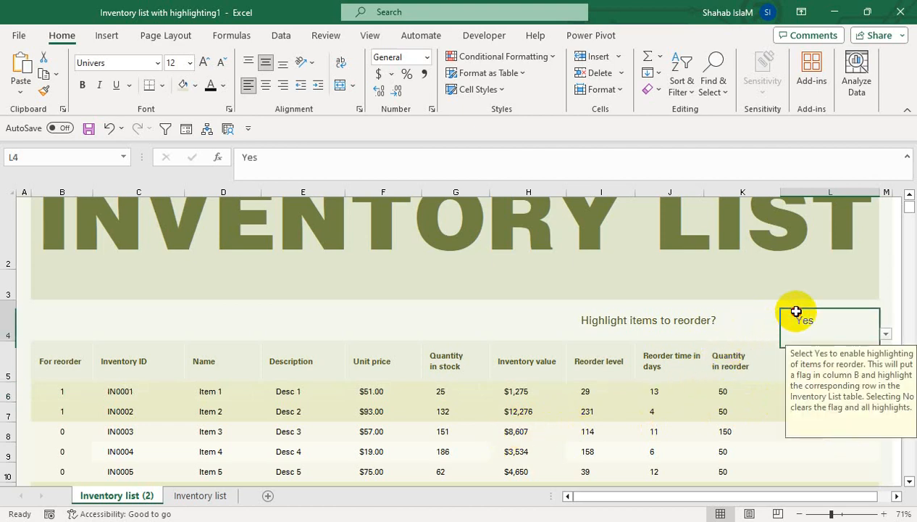
{"action": "left_click", "coordinate": [886, 333]}
{"action": "left_click", "coordinate": [833, 360]}
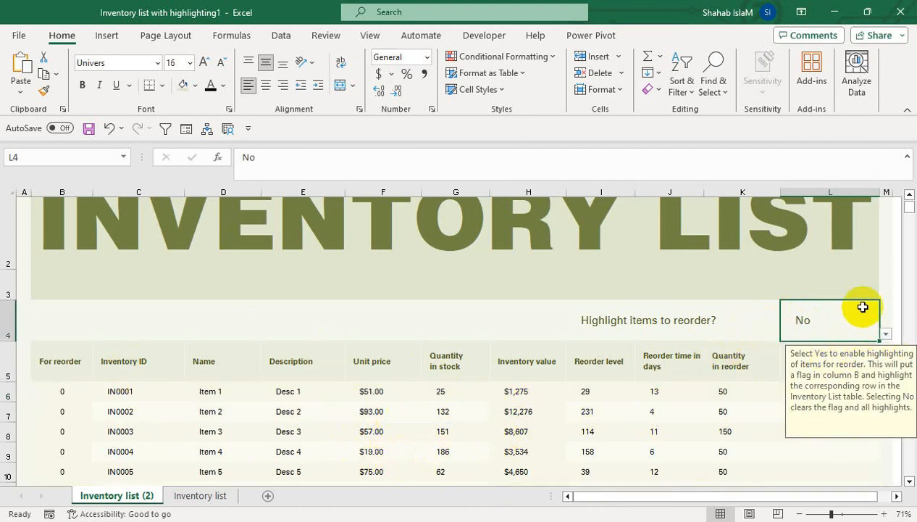
{"action": "left_click_drag", "start_coordinate": [901, 208], "coordinate": [900, 203]}
{"action": "left_click", "coordinate": [886, 368]}
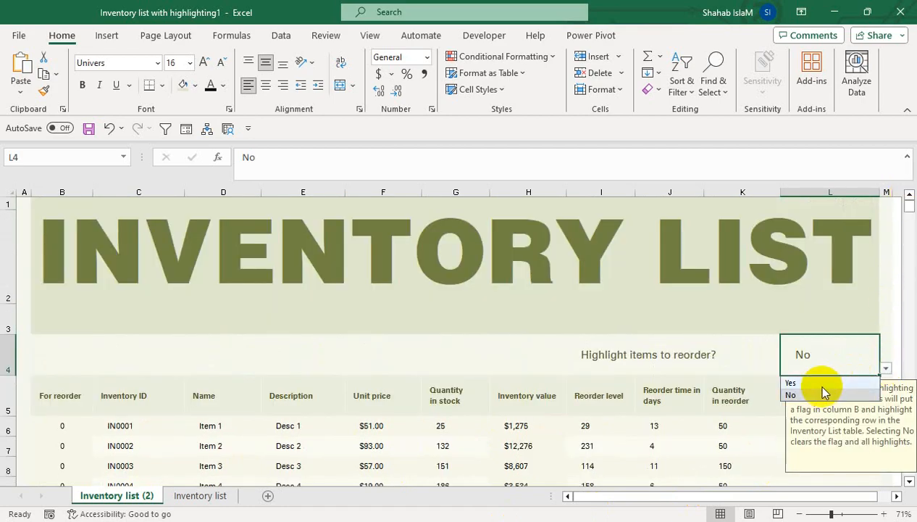
{"action": "left_click", "coordinate": [822, 391]}
{"action": "left_click", "coordinate": [549, 442]}
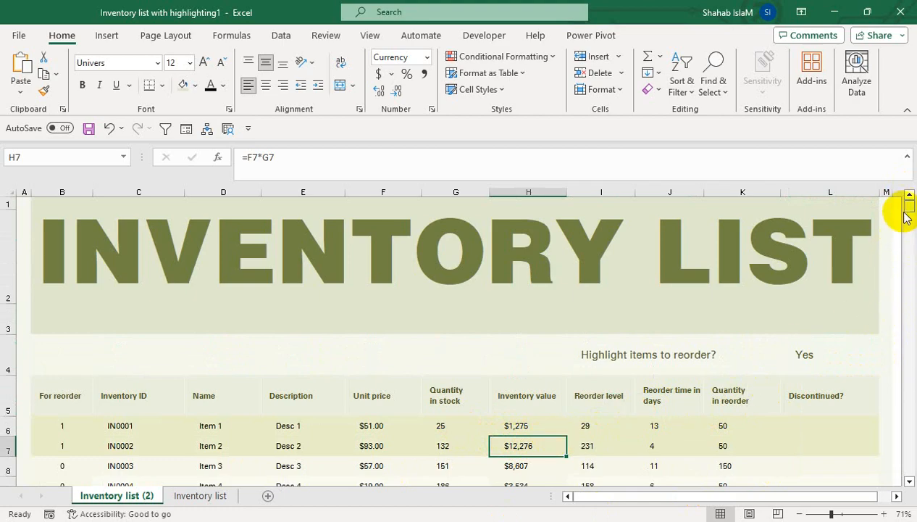
{"action": "left_click_drag", "start_coordinate": [911, 208], "coordinate": [908, 203]}
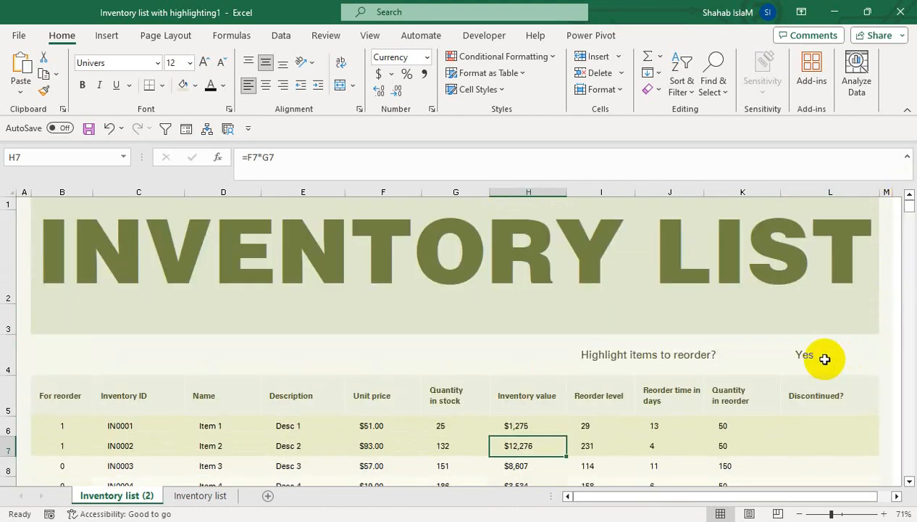
Create a custom icon-set rule for the For reorder values in B6:B30 with no cell icon for the two lower ranges
{"action": "left_click", "coordinate": [66, 424]}
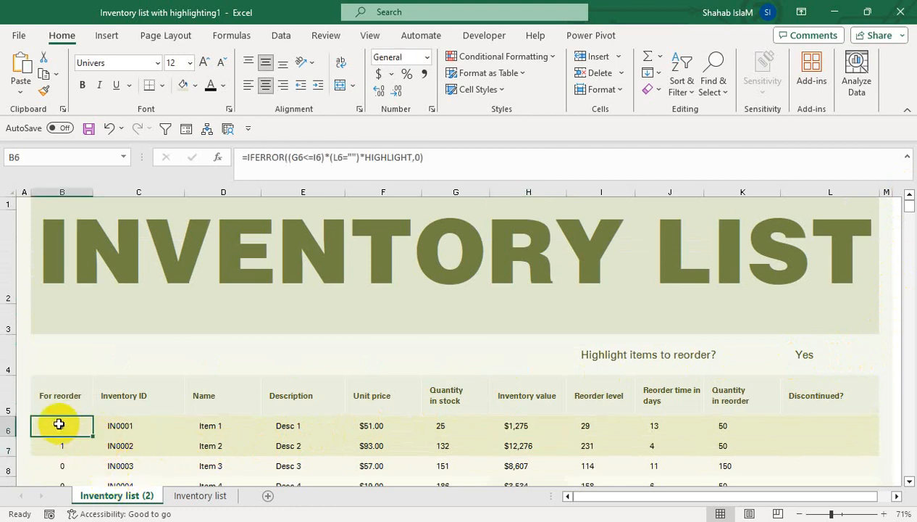
{"action": "key", "text": "ctrl+shift+Down"}
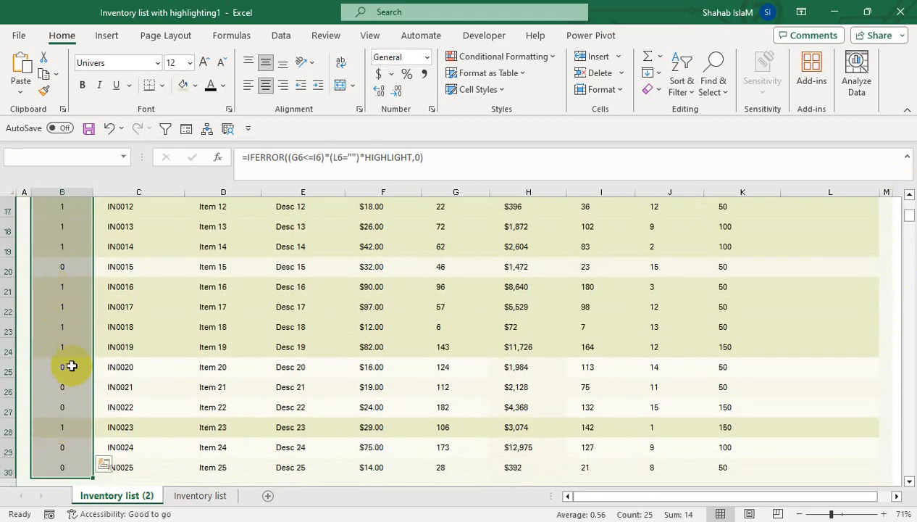
{"action": "left_click", "coordinate": [507, 56]}
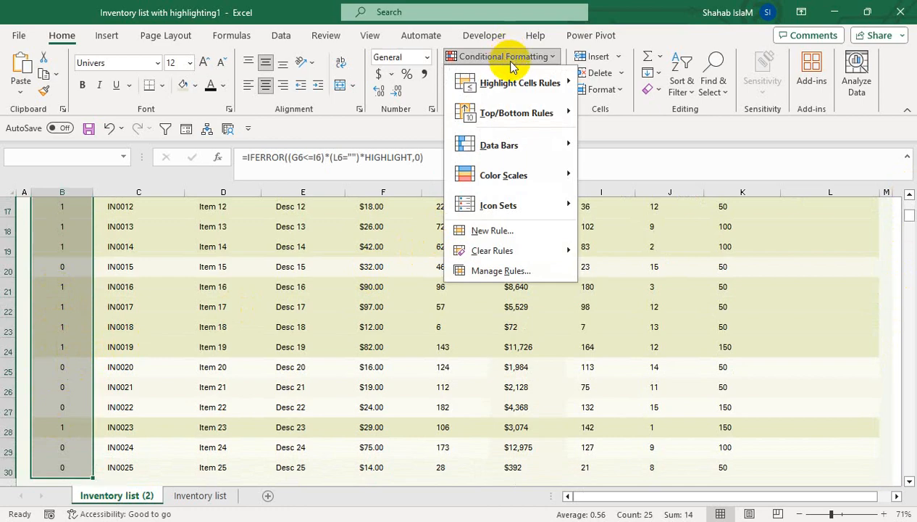
{"action": "mouse_move", "coordinate": [536, 85]}
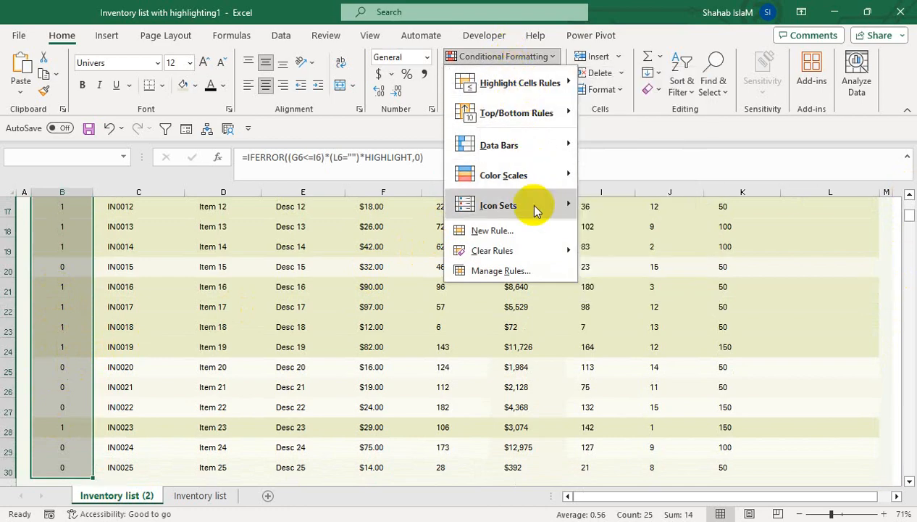
{"action": "mouse_move", "coordinate": [536, 207]}
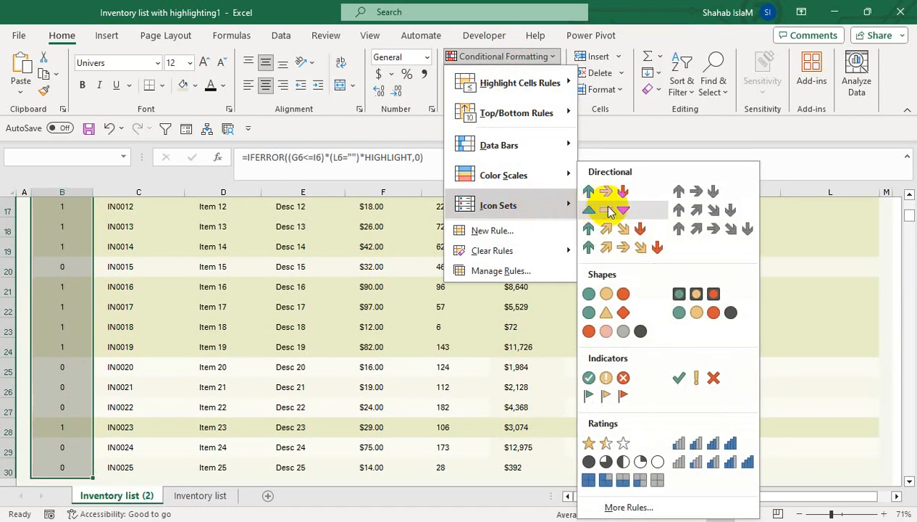
{"action": "left_click", "coordinate": [606, 509]}
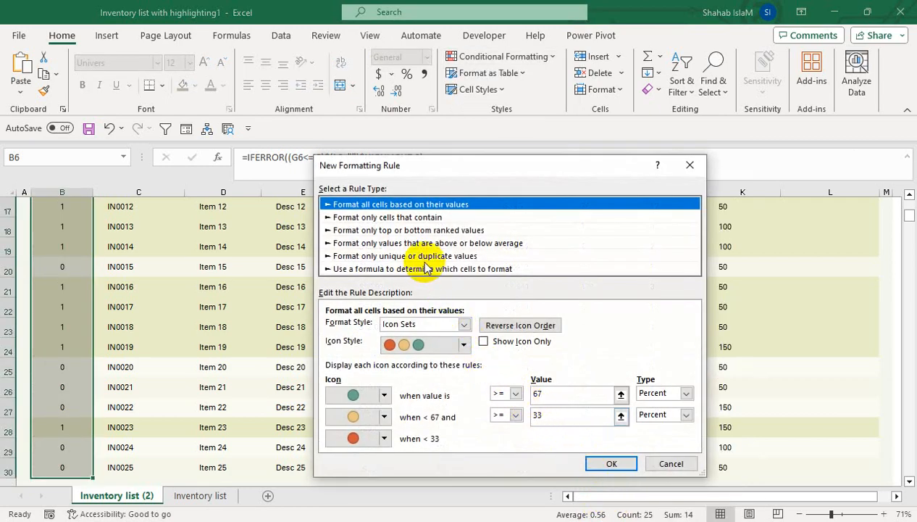
{"action": "left_click", "coordinate": [384, 419]}
{"action": "left_click", "coordinate": [423, 397]}
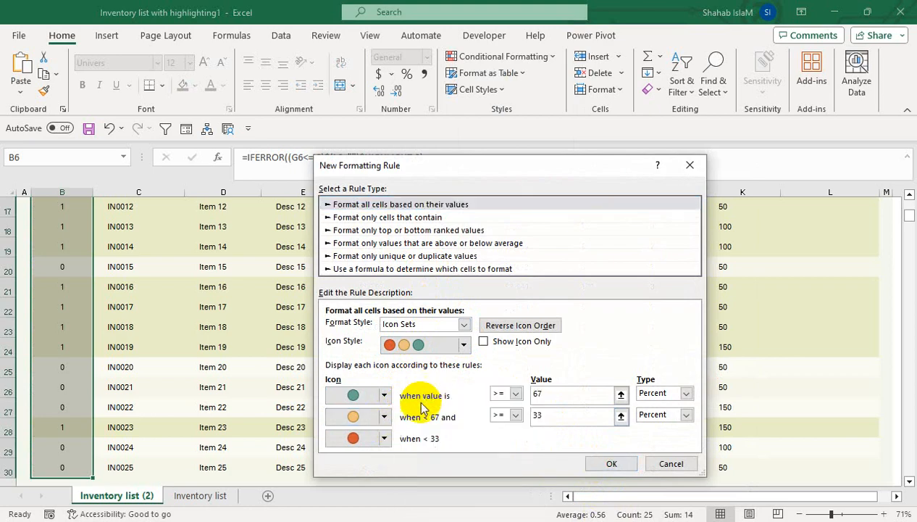
{"action": "left_click", "coordinate": [384, 439]}
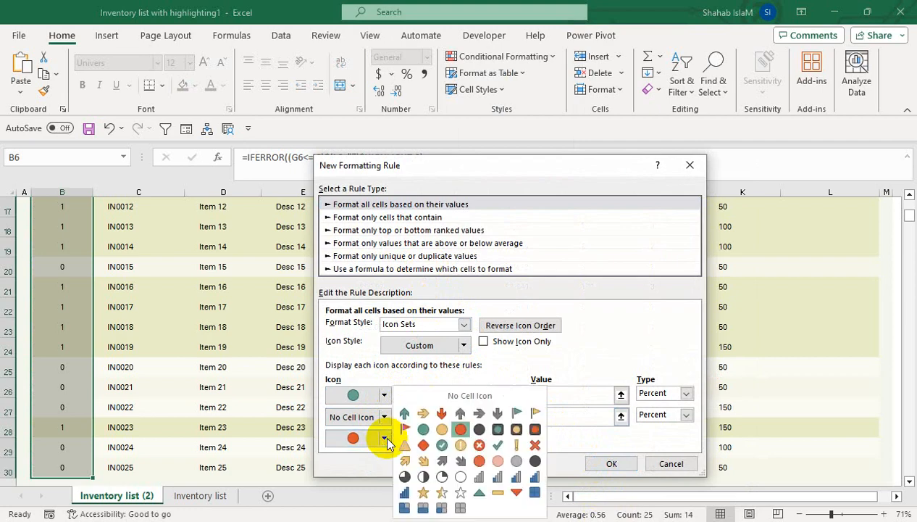
{"action": "left_click", "coordinate": [456, 397]}
Set both icon thresholds to the Number type with values 1 and -1, and show only the icon
{"action": "left_click", "coordinate": [685, 393]}
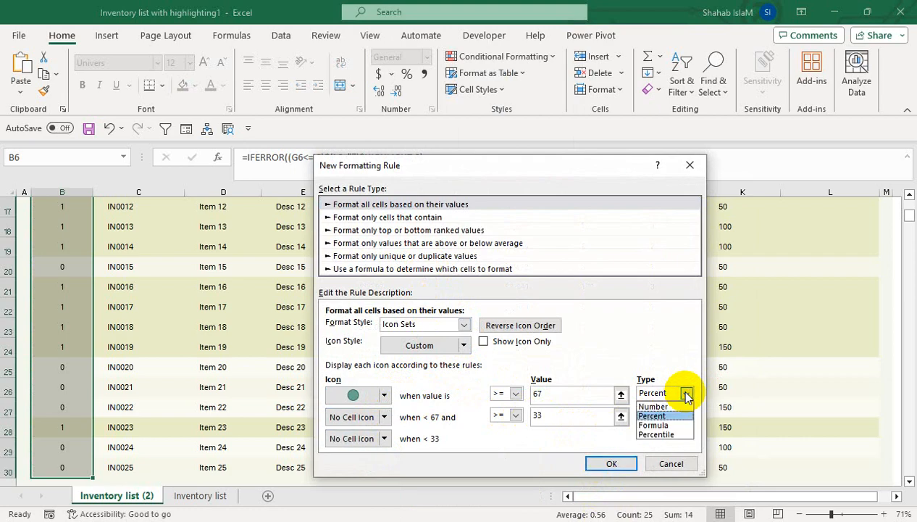
{"action": "left_click", "coordinate": [655, 405]}
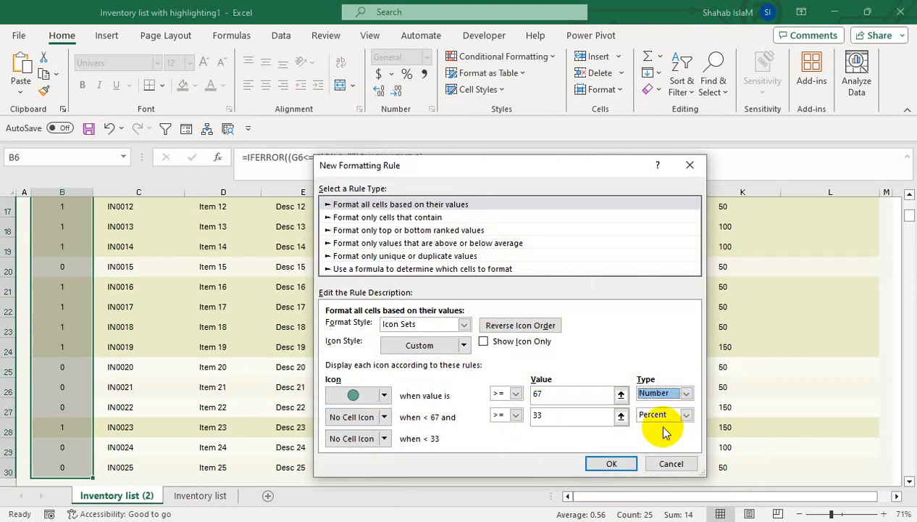
{"action": "left_click", "coordinate": [663, 416]}
{"action": "left_click", "coordinate": [653, 425]}
{"action": "double_click", "coordinate": [544, 395]}
{"action": "type", "text": "0"}
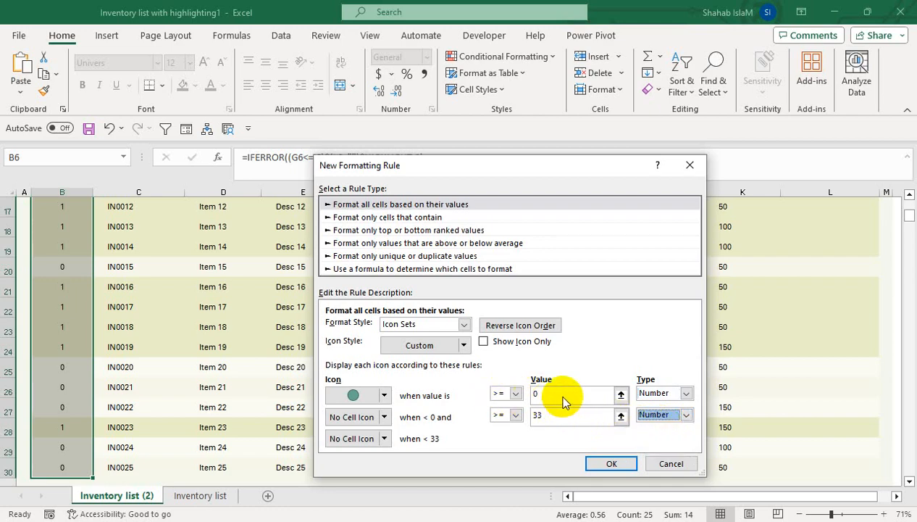
{"action": "left_click", "coordinate": [564, 397]}
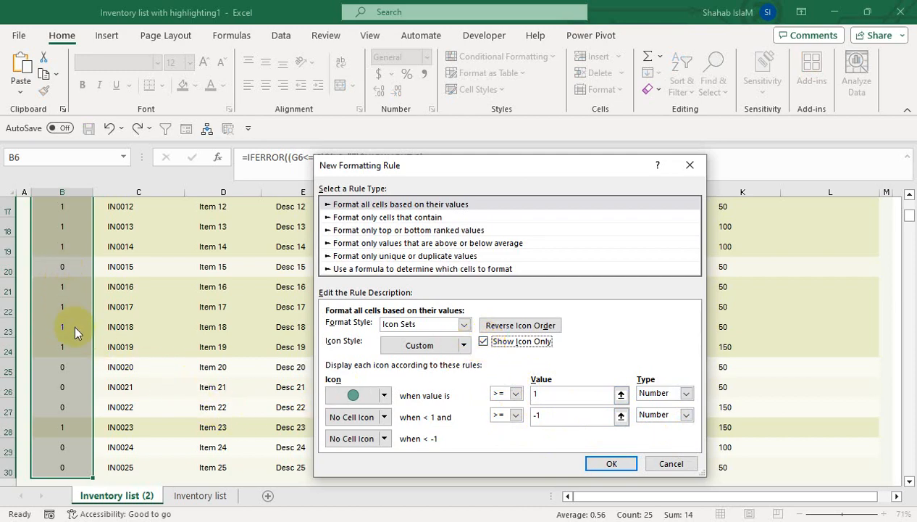
Choose the red flag as the icon for values of at least 1 and apply the rule
{"action": "left_click", "coordinate": [385, 396]}
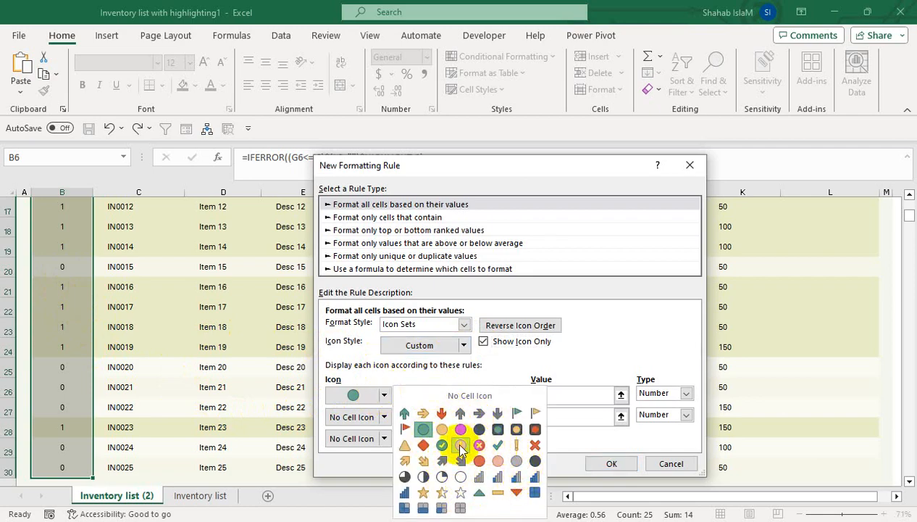
{"action": "left_click", "coordinate": [405, 430]}
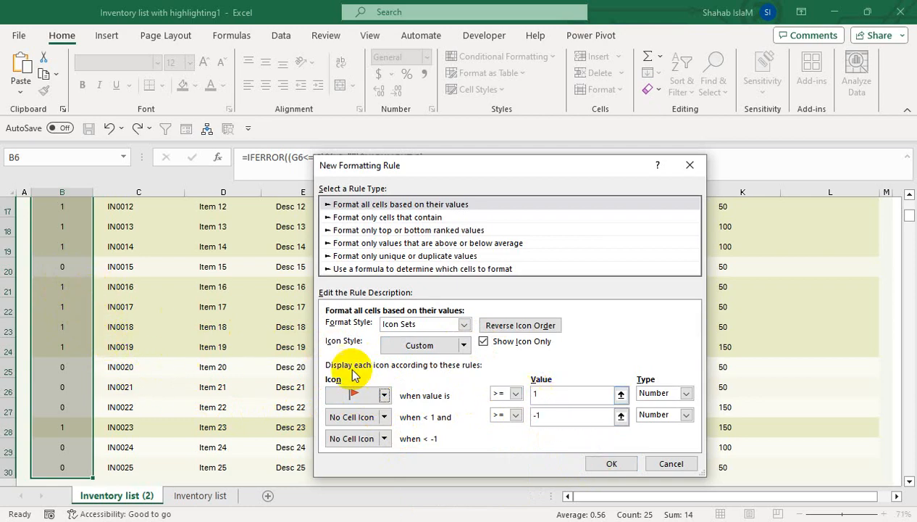
{"action": "left_click", "coordinate": [601, 463]}
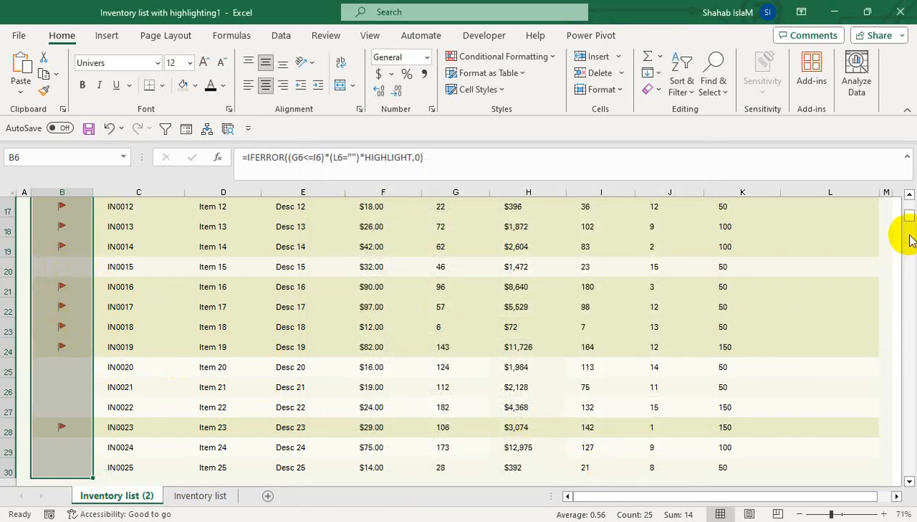
Test the reorder flags by setting the highlight option in L4 to No and back to Yes
{"action": "left_click_drag", "start_coordinate": [910, 218], "coordinate": [909, 200]}
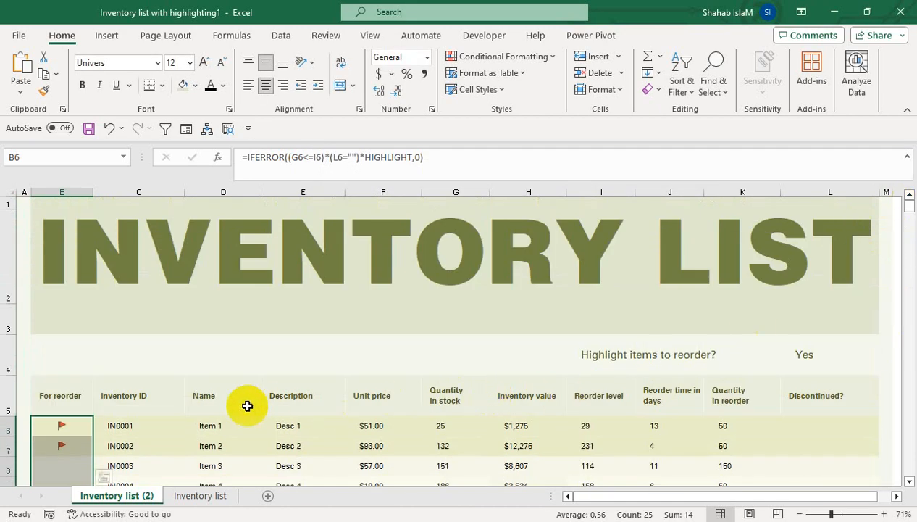
{"action": "left_click", "coordinate": [815, 355]}
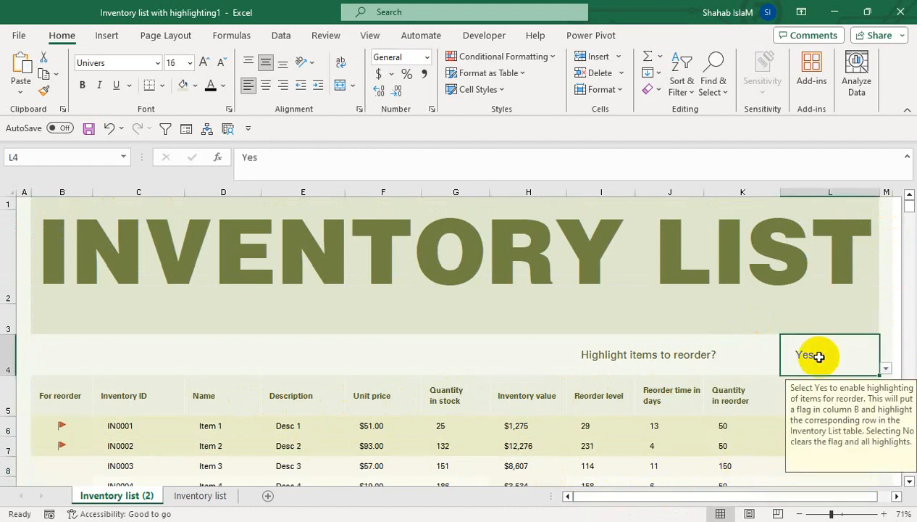
{"action": "left_click", "coordinate": [885, 369]}
{"action": "left_click", "coordinate": [808, 395]}
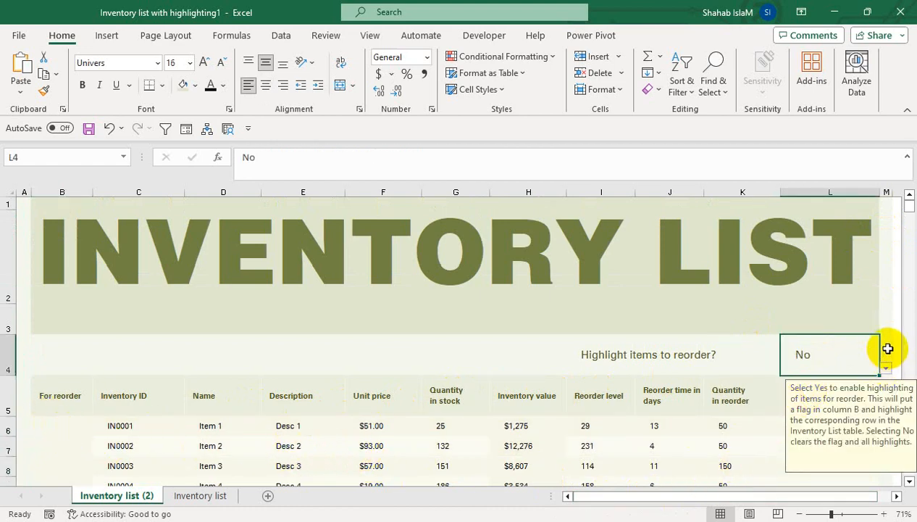
{"action": "left_click", "coordinate": [885, 371]}
{"action": "left_click", "coordinate": [818, 378]}
{"action": "left_click", "coordinate": [655, 424]}
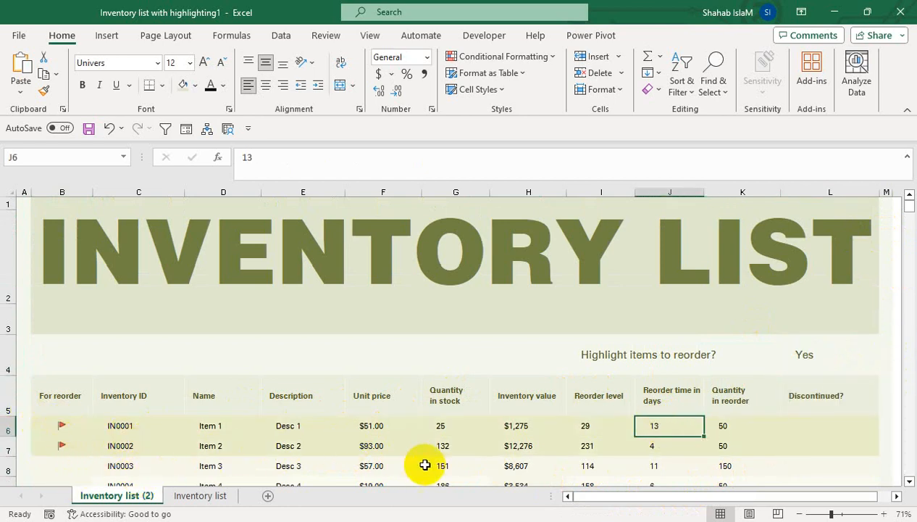
Test the flag on Item 2 by setting Discontinued in L7 to Yes and deleting the entry
{"action": "left_click", "coordinate": [841, 443]}
{"action": "left_click", "coordinate": [885, 449]}
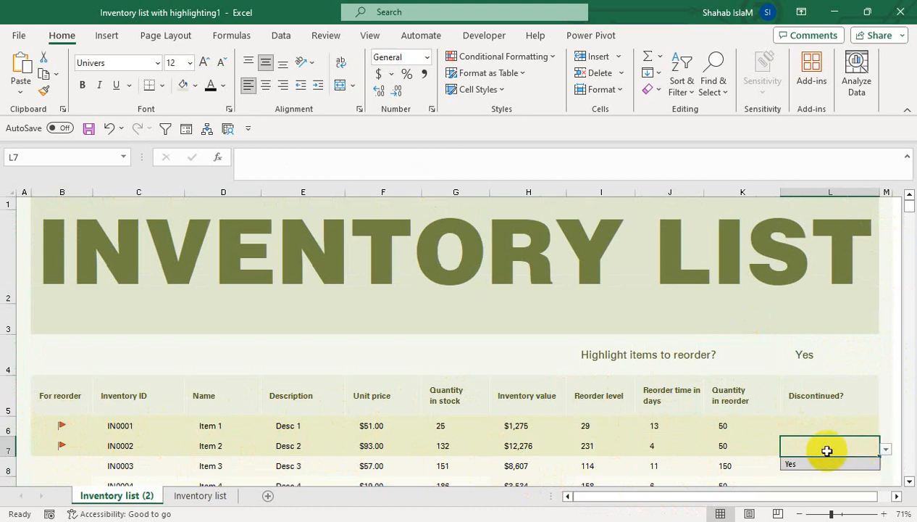
{"action": "left_click", "coordinate": [795, 464]}
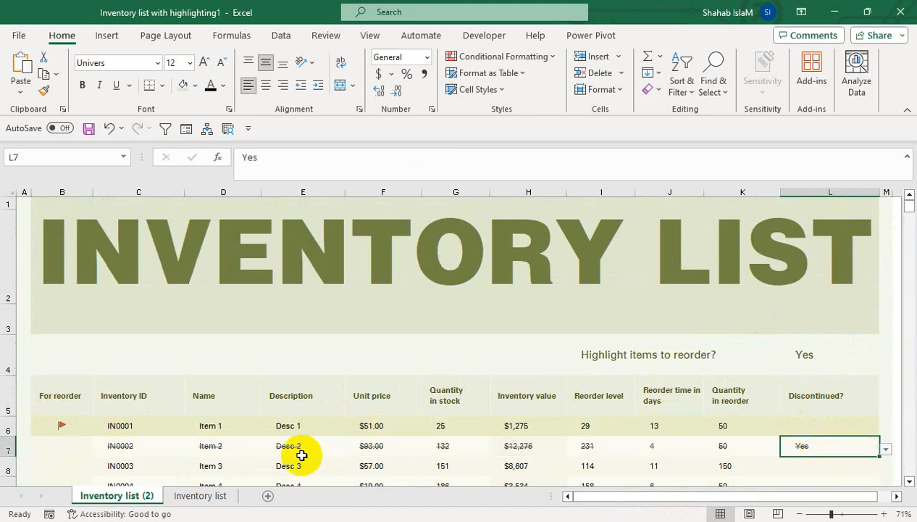
{"action": "left_click", "coordinate": [887, 450]}
{"action": "left_click", "coordinate": [827, 447]}
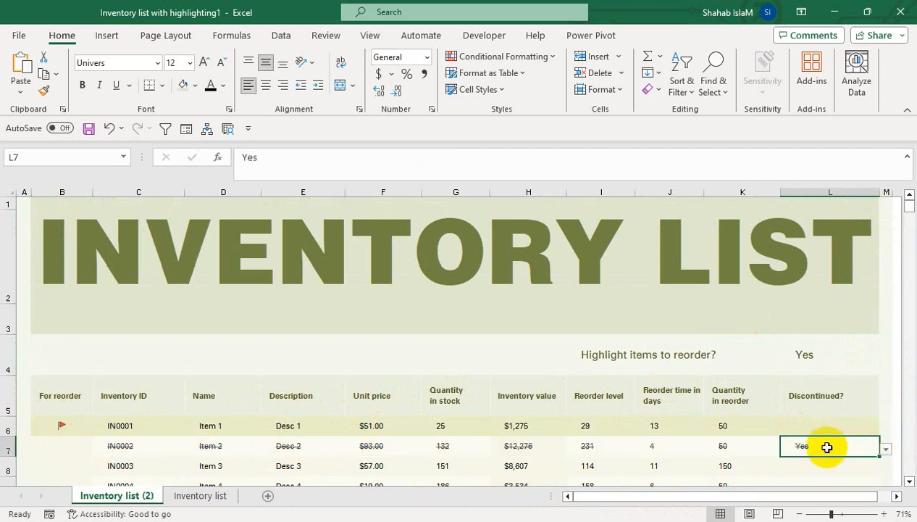
{"action": "key", "text": "Delete"}
{"action": "left_click", "coordinate": [536, 424]}
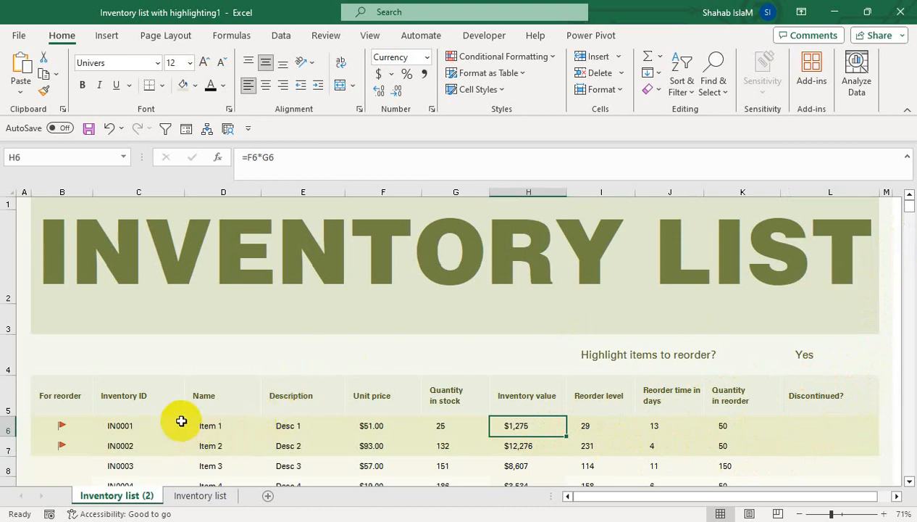
{"action": "mouse_move", "coordinate": [910, 200]}
{"action": "left_mouse_down"}
{"action": "mouse_move", "coordinate": [911, 221]}
{"action": "mouse_move", "coordinate": [909, 195]}
{"action": "left_mouse_up"}
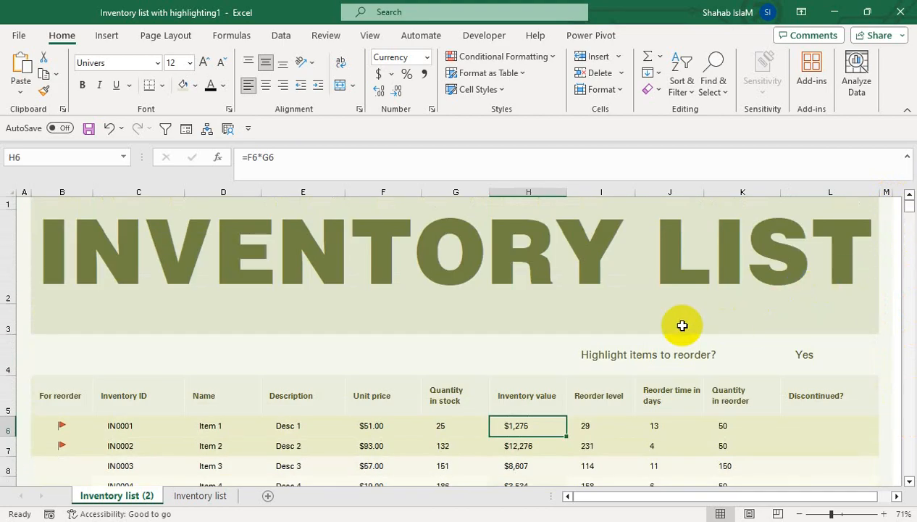
{"action": "left_click", "coordinate": [536, 359]}
{"action": "left_click", "coordinate": [300, 355]}
{"action": "left_click", "coordinate": [109, 350]}
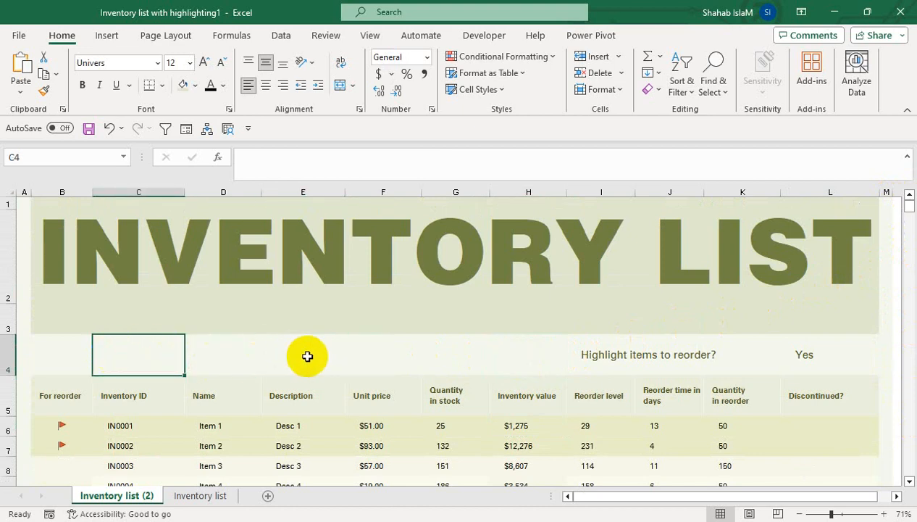
{"action": "left_click", "coordinate": [326, 355]}
{"action": "left_click", "coordinate": [226, 354]}
{"action": "left_click", "coordinate": [454, 353]}
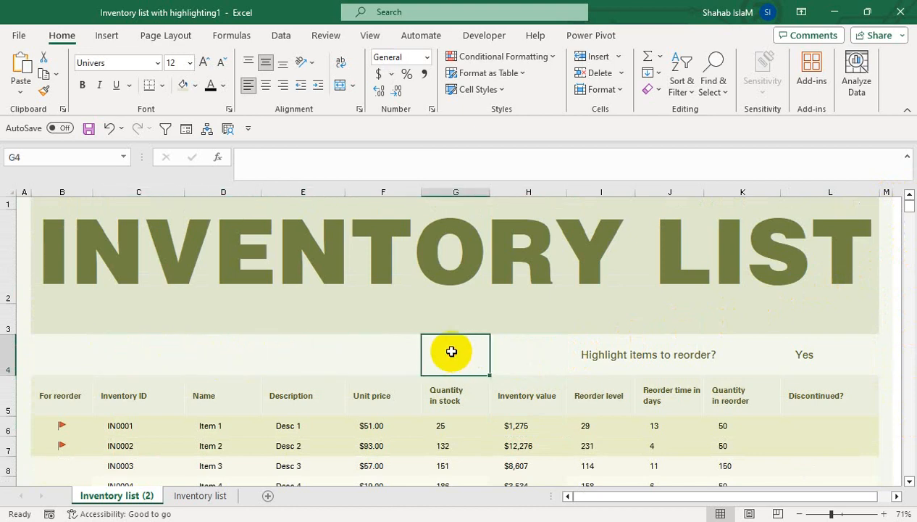
{"action": "left_click", "coordinate": [524, 369]}
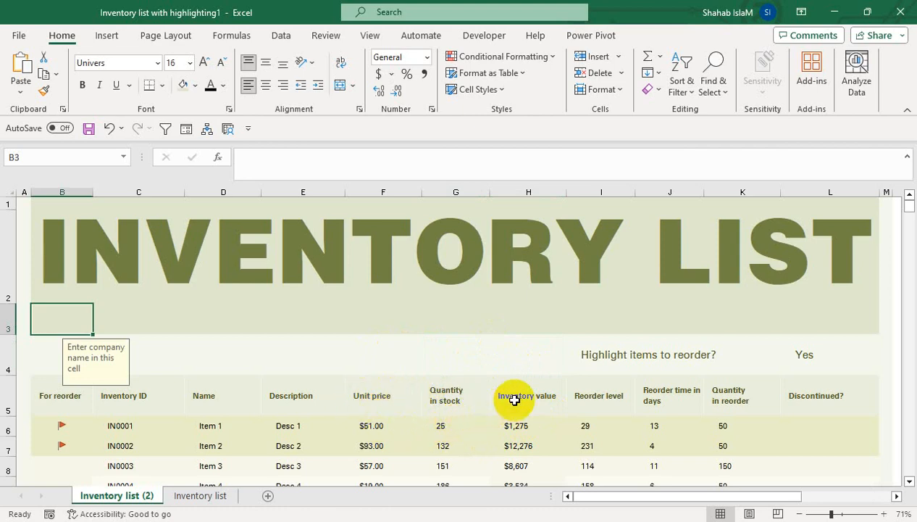
Begin an INDEX formula in cell N4 with a nested SORT function as its array argument
{"action": "left_click", "coordinate": [893, 343]}
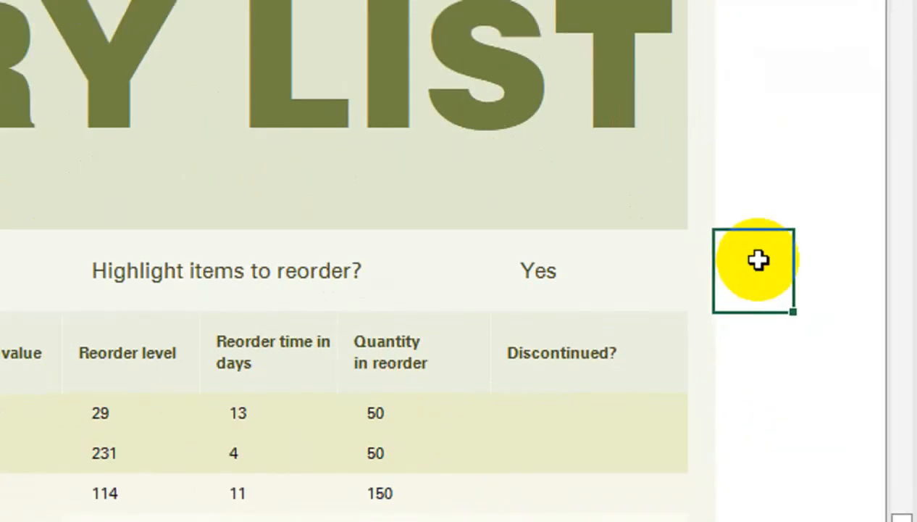
{"action": "left_click", "coordinate": [893, 261]}
{"action": "left_click", "coordinate": [622, 274]}
{"action": "left_click", "coordinate": [595, 257]}
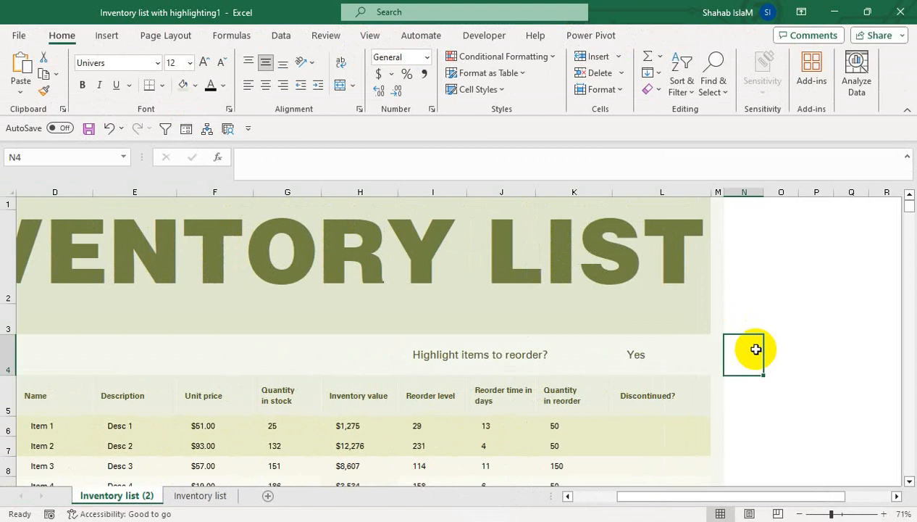
{"action": "type", "text": "I"}
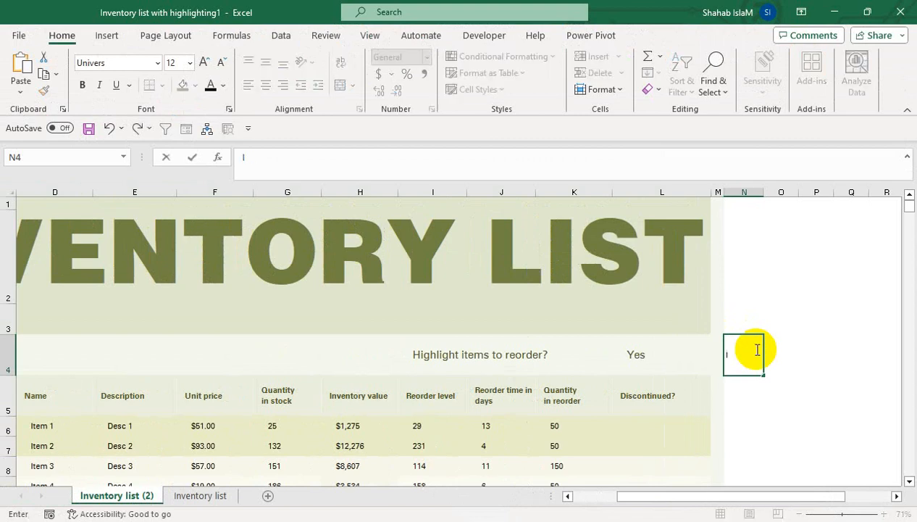
{"action": "type", "text": "IDD"}
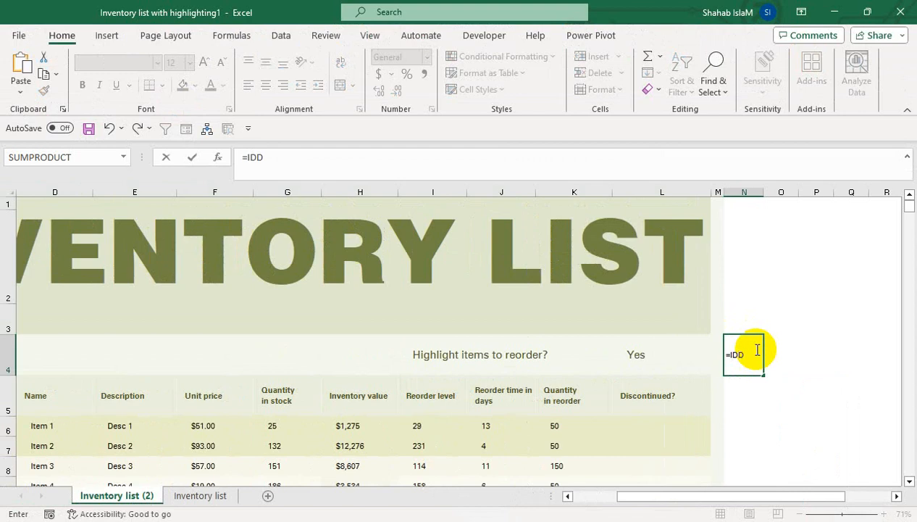
{"action": "key", "text": "BackSpace"}
{"action": "key", "text": "BackSpace"}
{"action": "type", "text": "IND"}
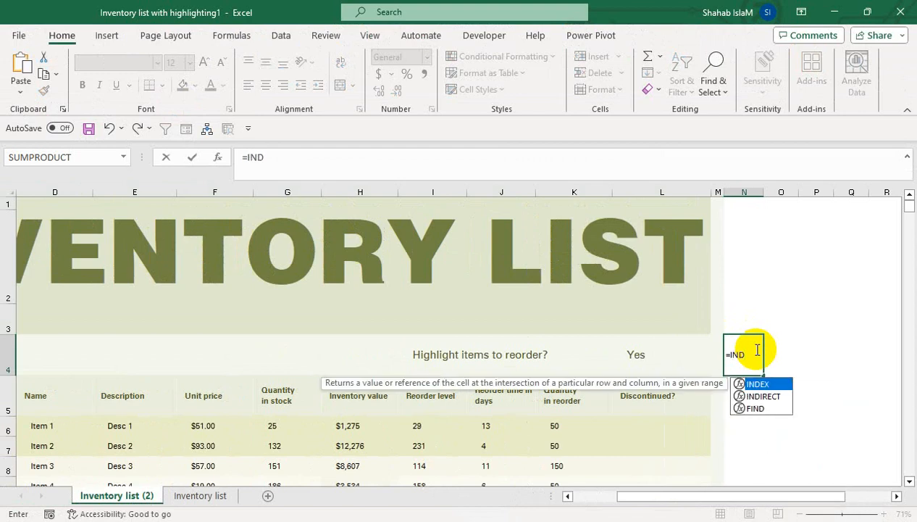
{"action": "key", "text": "Tab"}
{"action": "type", "text": "SOR"}
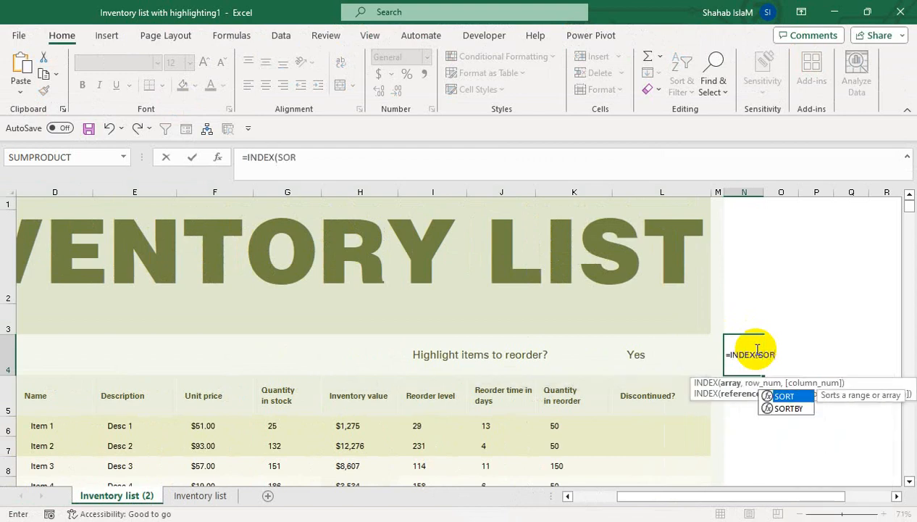
{"action": "key", "text": "Tab"}
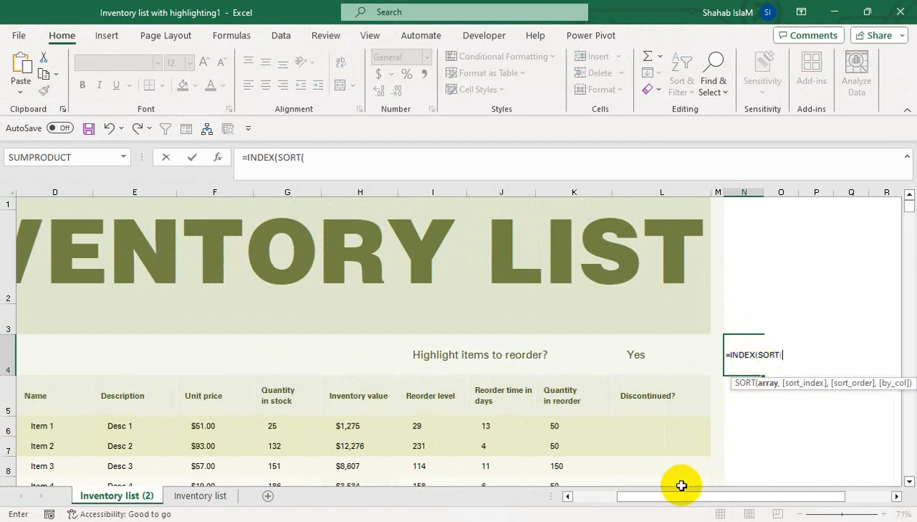
Supply the item rows from Name to Inventory value, D6:H30, as the SORT array
{"action": "left_click_drag", "start_coordinate": [649, 499], "coordinate": [601, 499]}
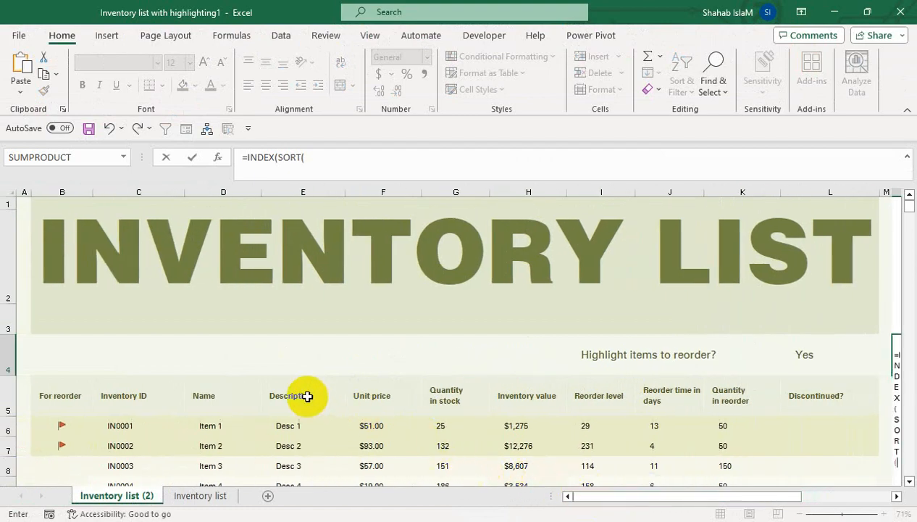
{"action": "left_click", "coordinate": [208, 426]}
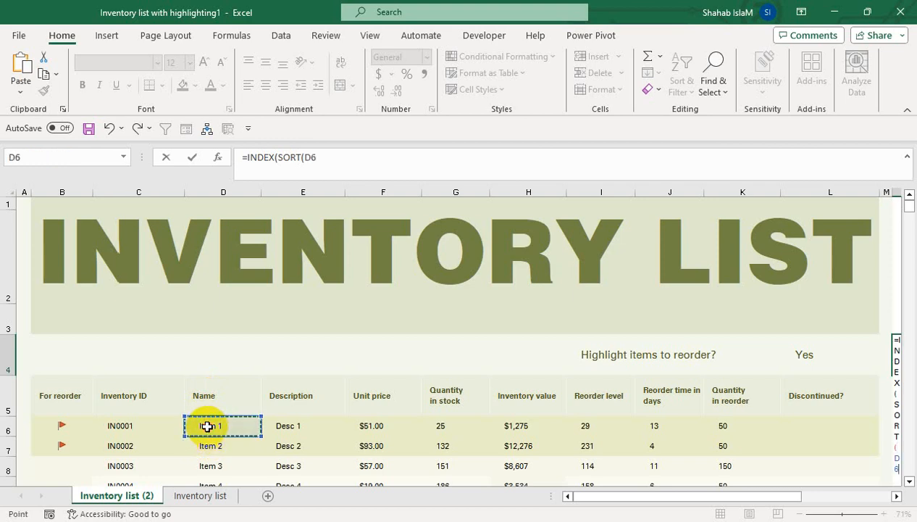
{"action": "left_click_drag", "start_coordinate": [222, 425], "coordinate": [502, 430]}
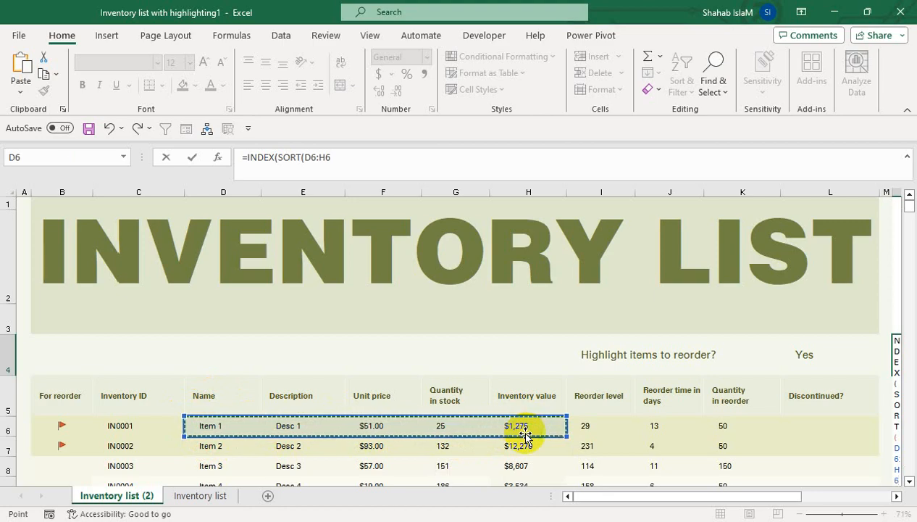
{"action": "key", "text": "ctrl+shift+Down"}
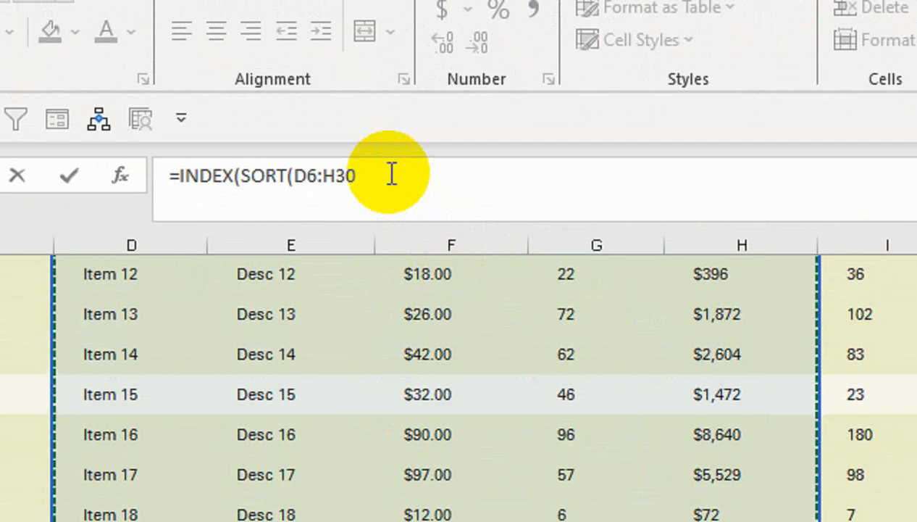
{"action": "left_click", "coordinate": [352, 157]}
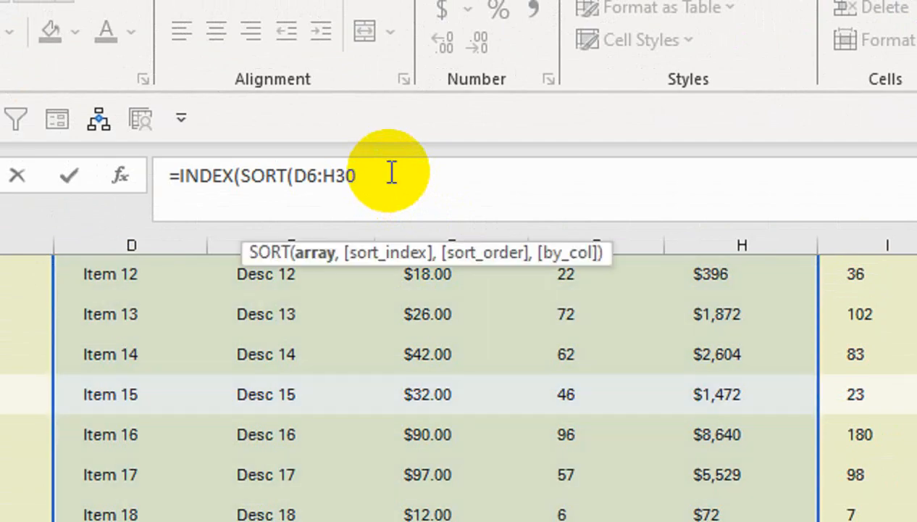
{"action": "type", "text": ","}
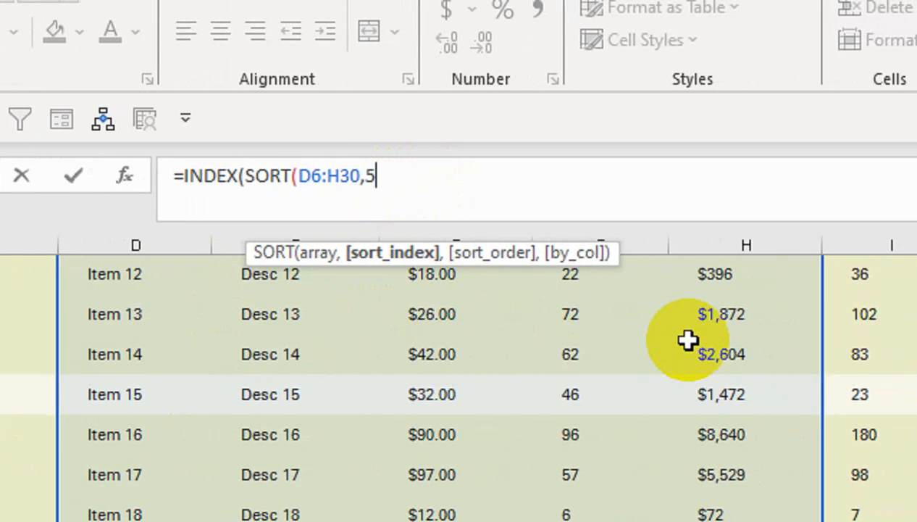
Set SORT to order by column 5 in descending order (-1) and close the function
{"action": "type", "text": "5,"}
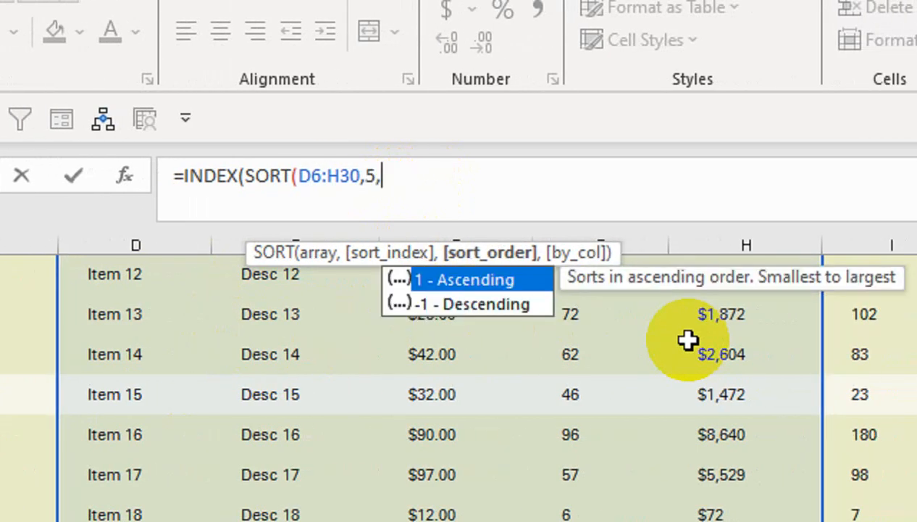
{"action": "key", "text": "Down"}
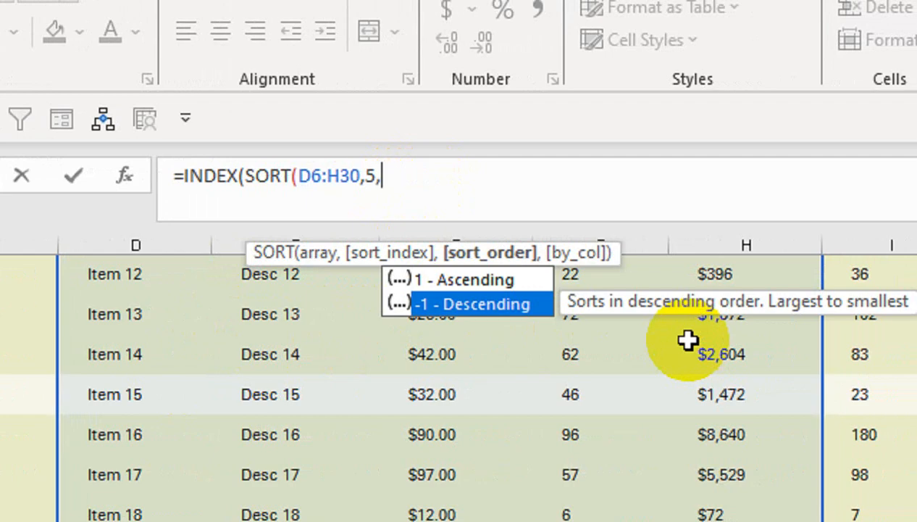
{"action": "key", "text": "Tab"}
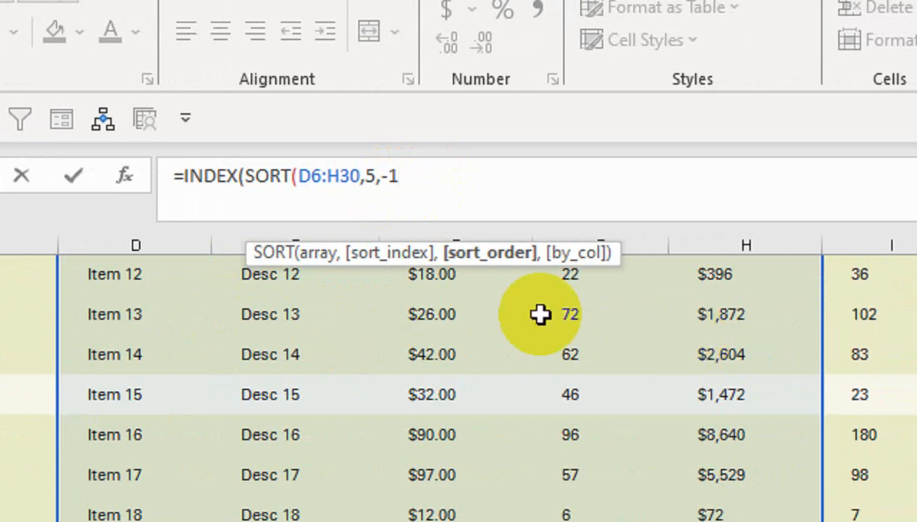
{"action": "type", "text": ")"}
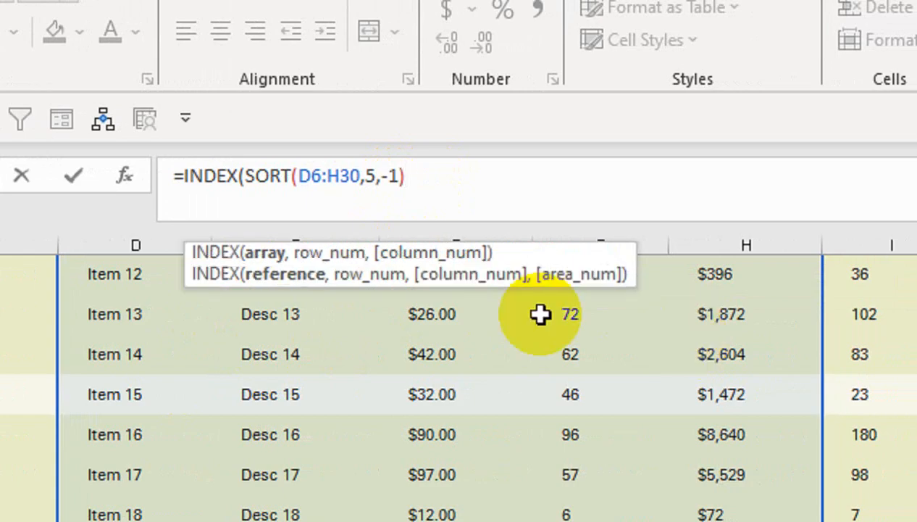
Add SEQUENCE(5) as the row number argument of the INDEX formula
{"action": "type", "text": ","}
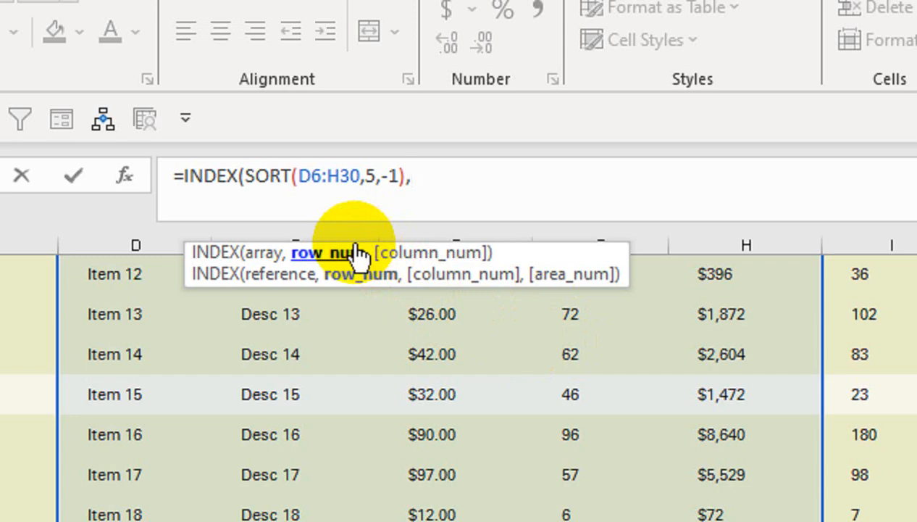
{"action": "type", "text": "SEQ"}
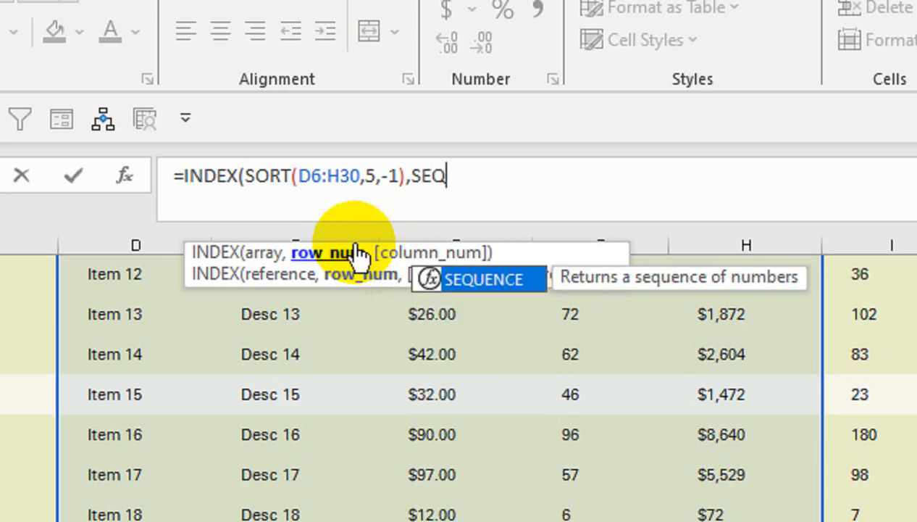
{"action": "key", "text": "Tab"}
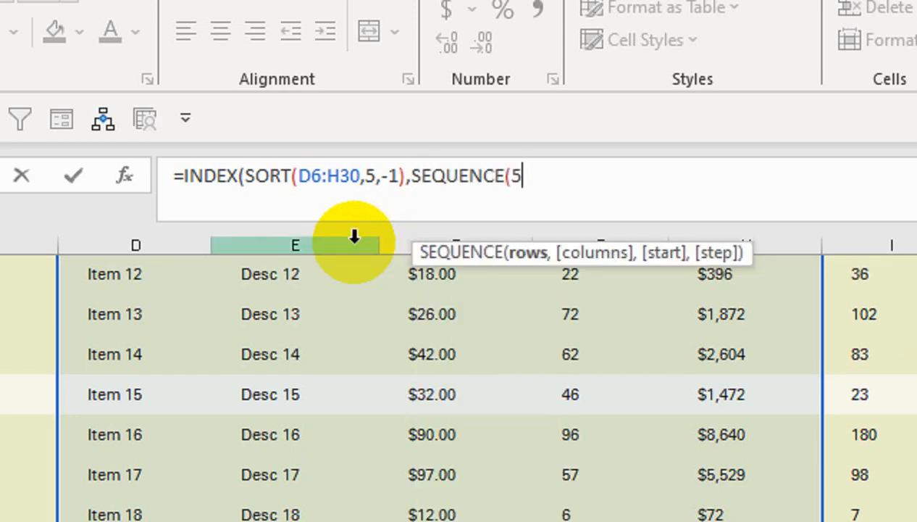
{"action": "type", "text": "5)"}
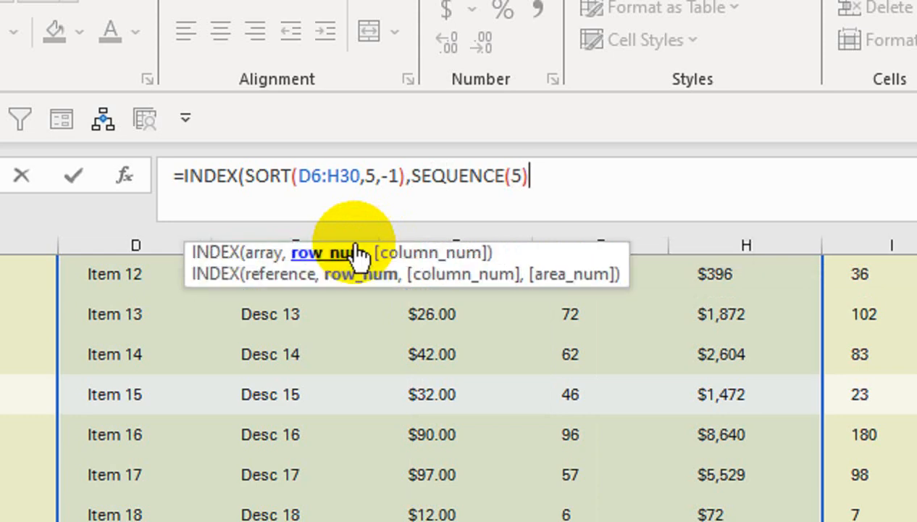
Add {1,5} as the column number argument and enter the completed INDEX formula in N4
{"action": "type", "text": ",{1,5"}
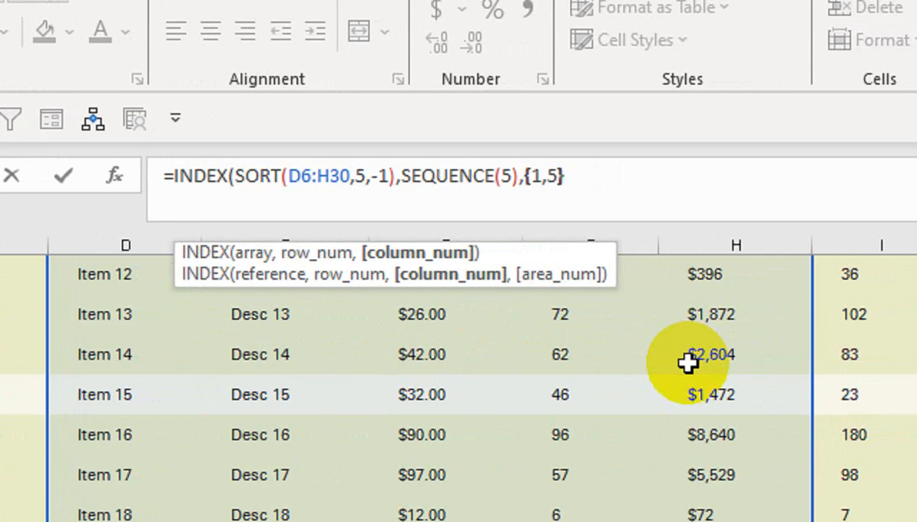
{"action": "type", "text": ")"}
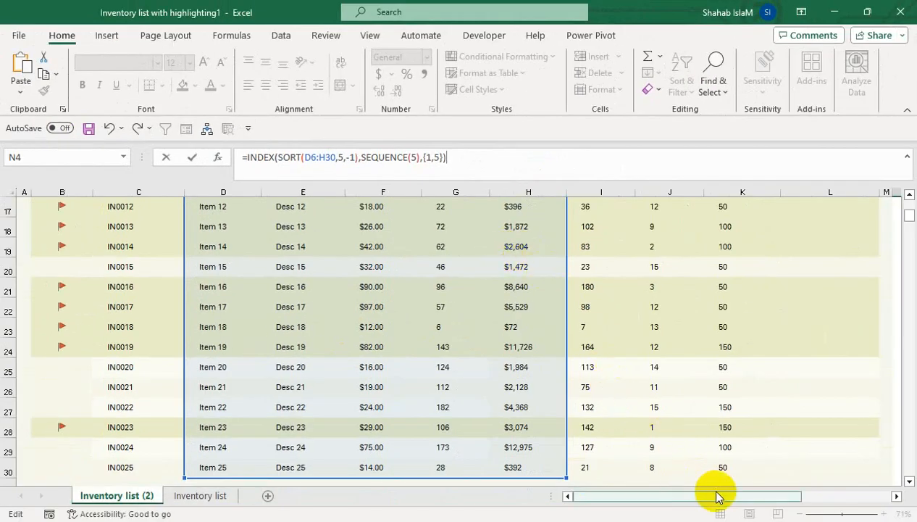
{"action": "left_click_drag", "start_coordinate": [717, 496], "coordinate": [789, 506]}
{"action": "left_click", "coordinate": [910, 194]}
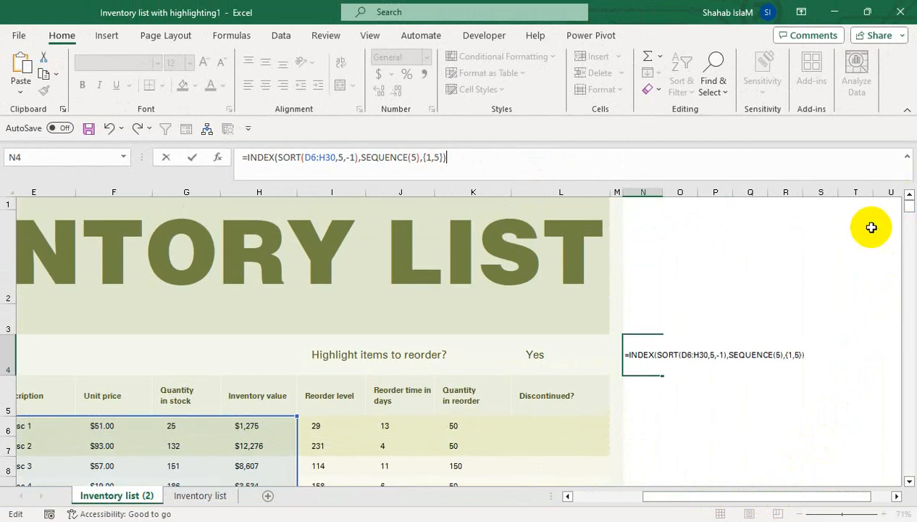
{"action": "key", "text": "Return"}
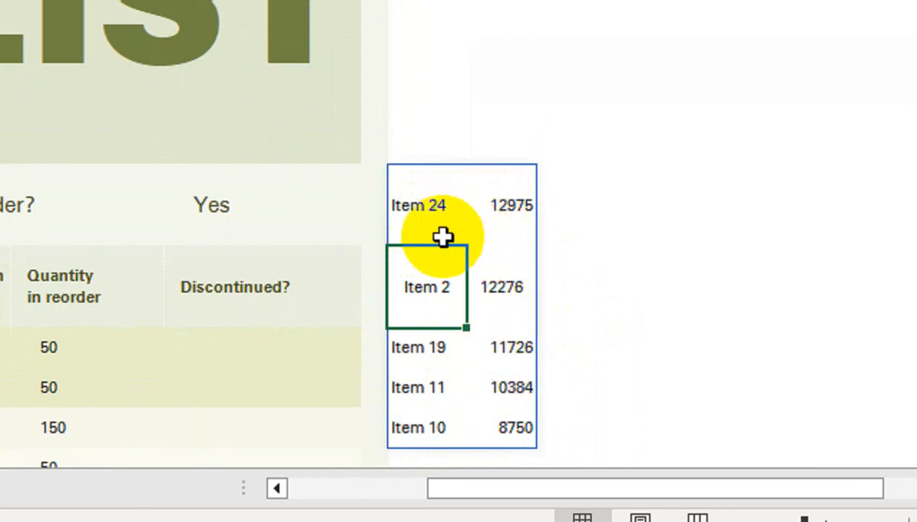
Change the SEQUENCE row count in the N4 formula to 10 and review the extended list
{"action": "left_click", "coordinate": [426, 209]}
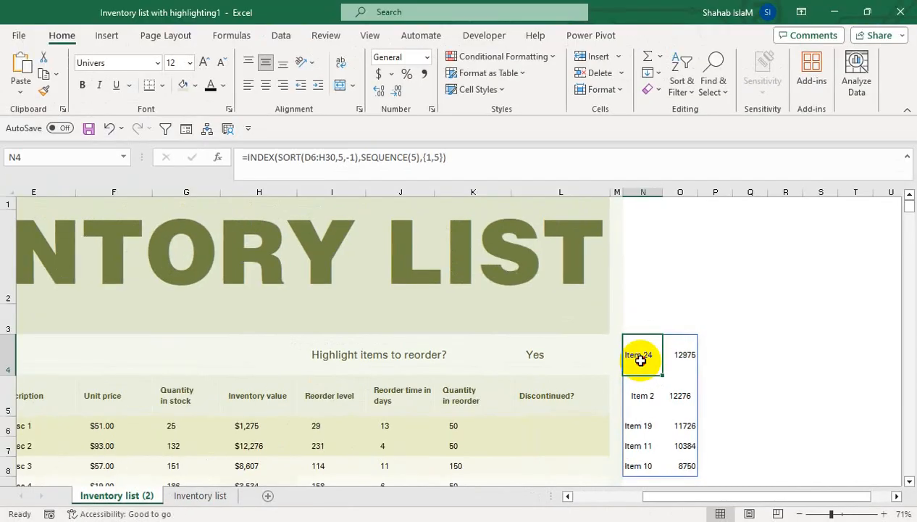
{"action": "double_click", "coordinate": [422, 210]}
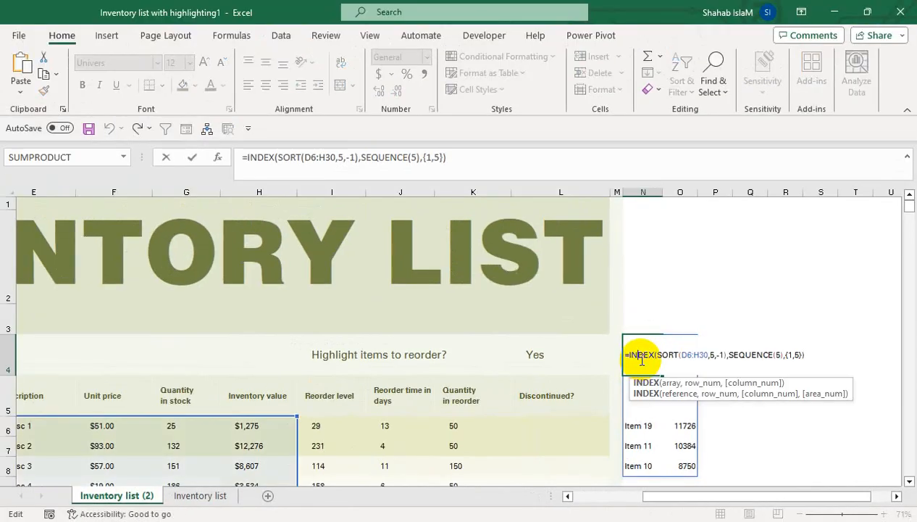
{"action": "left_click", "coordinate": [780, 354]}
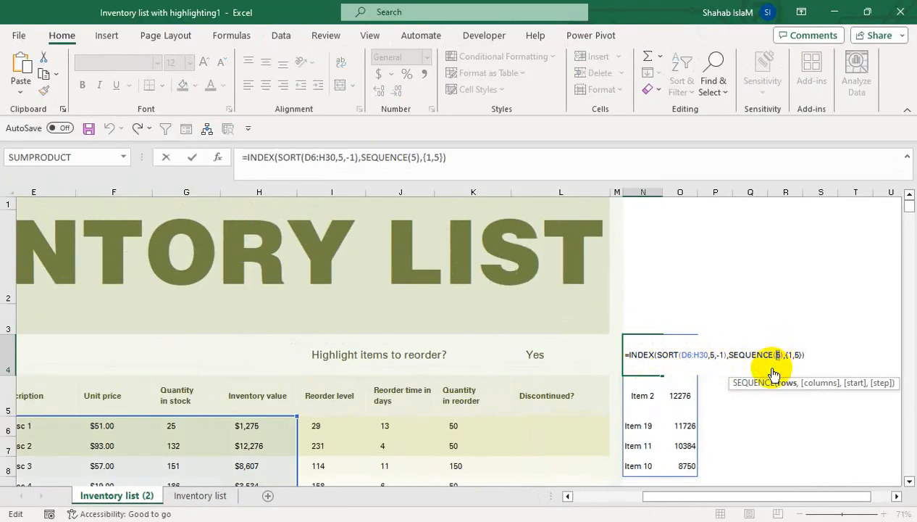
{"action": "type", "text": "10"}
{"action": "key", "text": "Return"}
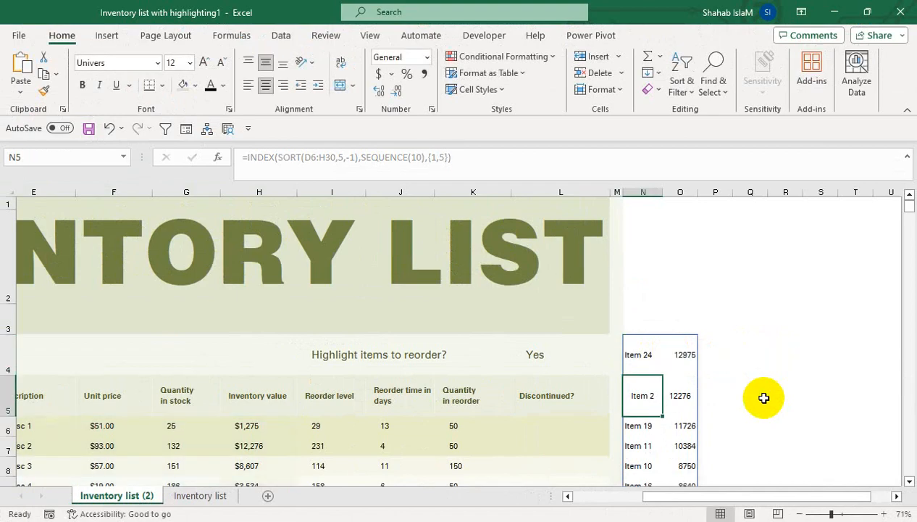
{"action": "left_click", "coordinate": [909, 482]}
{"action": "left_click", "coordinate": [909, 482]}
{"action": "left_click", "coordinate": [909, 482]}
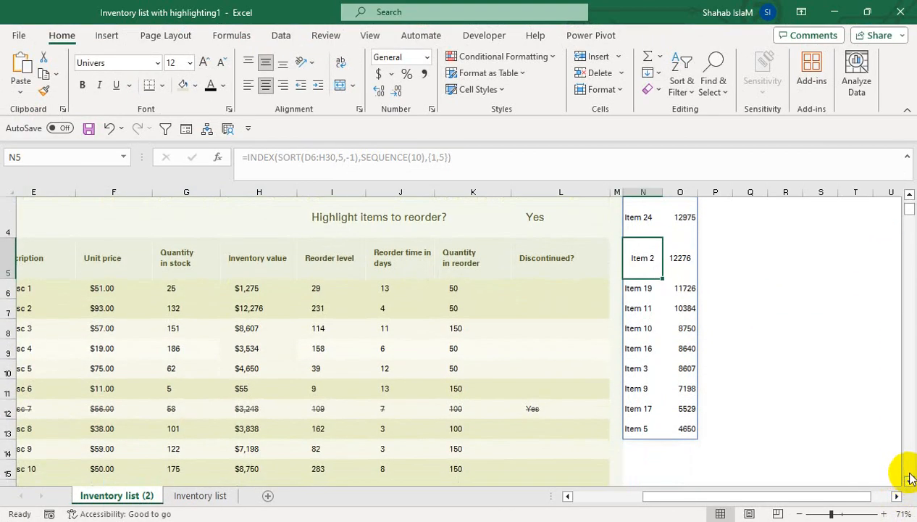
{"action": "left_click", "coordinate": [910, 194]}
{"action": "left_click", "coordinate": [909, 194]}
{"action": "left_click", "coordinate": [909, 195]}
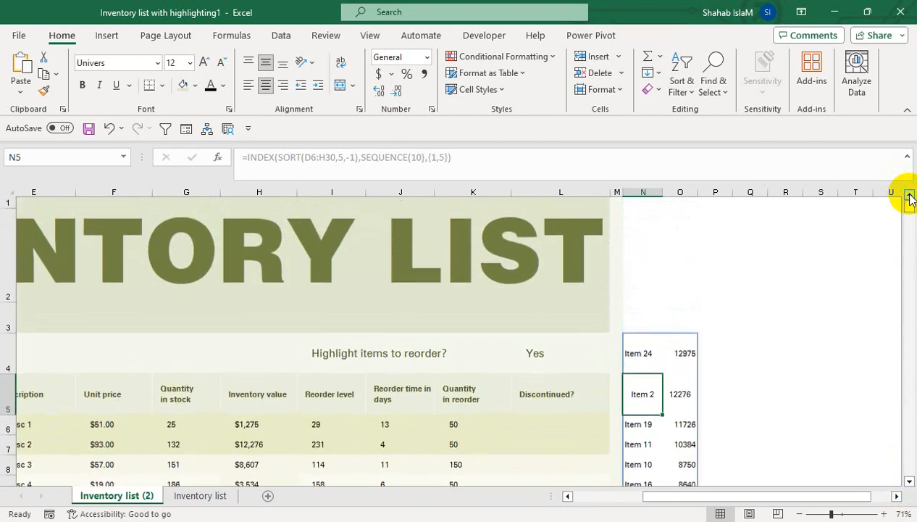
Replace the SEQUENCE row count in the N4 formula with a reference to cell N3
{"action": "double_click", "coordinate": [645, 353]}
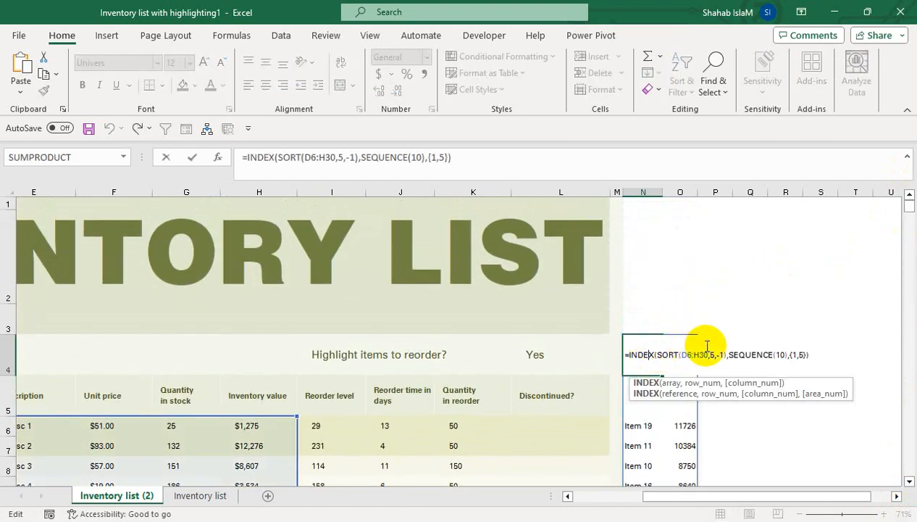
{"action": "double_click", "coordinate": [779, 353]}
{"action": "left_click", "coordinate": [651, 309]}
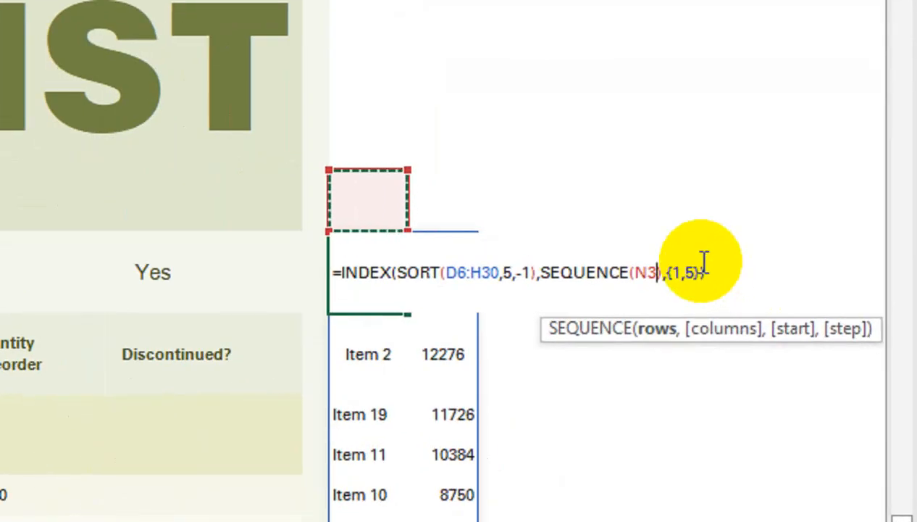
{"action": "key", "text": "Return"}
Enter 2 in cell N3 as the number of top items to return
{"action": "left_click", "coordinate": [376, 187]}
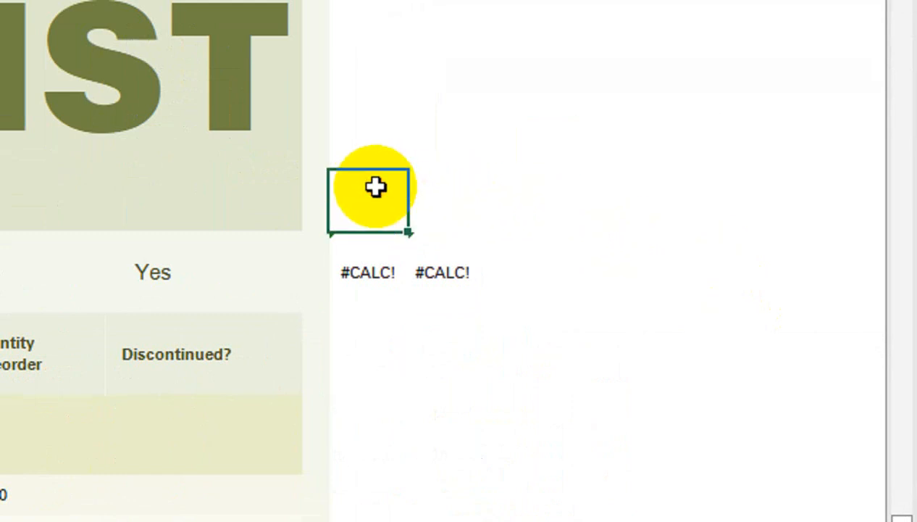
{"action": "type", "text": "2"}
{"action": "key", "text": "Return"}
{"action": "left_click", "coordinate": [375, 187]}
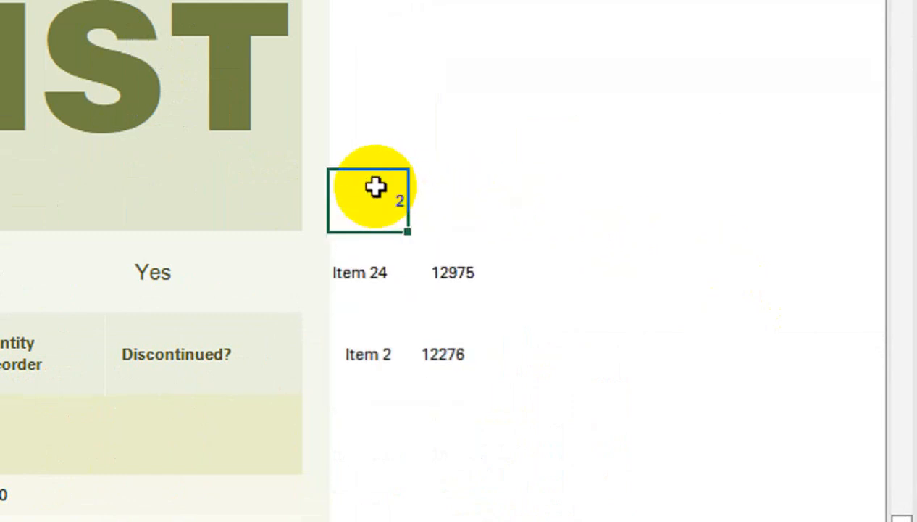
Try item counts of 5 and 10 in cell N3 and review the top-items list each one returns
{"action": "type", "text": "5"}
{"action": "key", "text": "Return"}
{"action": "left_click", "coordinate": [375, 187]}
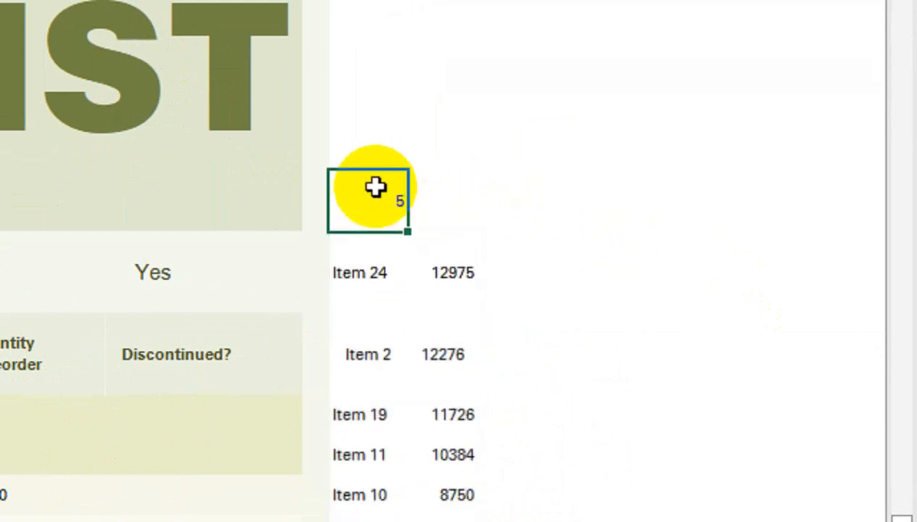
{"action": "key", "text": "Return"}
{"action": "key", "text": "Down"}
{"action": "key", "text": "Down"}
{"action": "key", "text": "Down"}
{"action": "key", "text": "Down"}
{"action": "key", "text": "Down"}
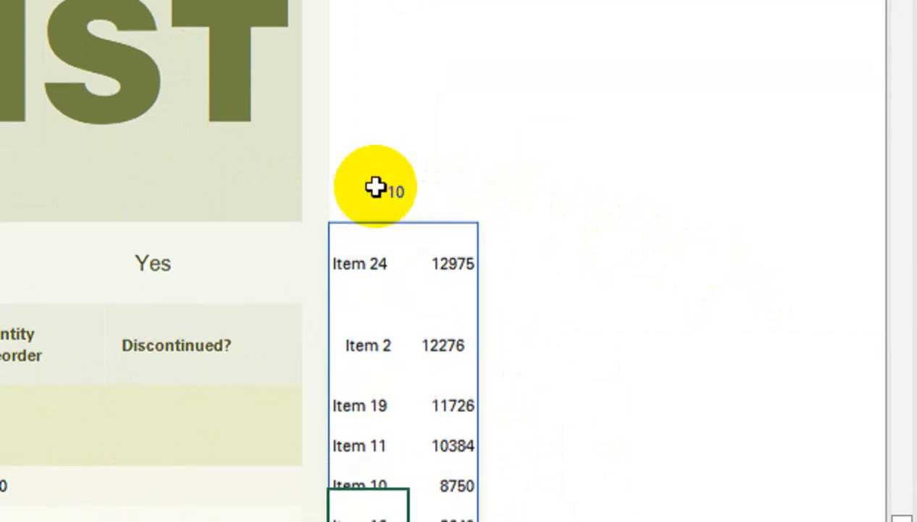
{"action": "key", "text": "Down"}
{"action": "key", "text": "Down"}
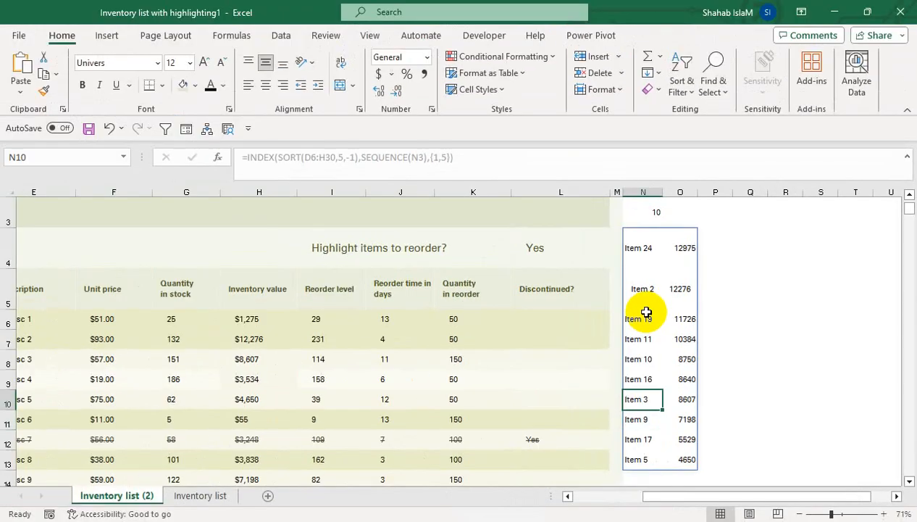
{"action": "key", "text": "ctrl+Up"}
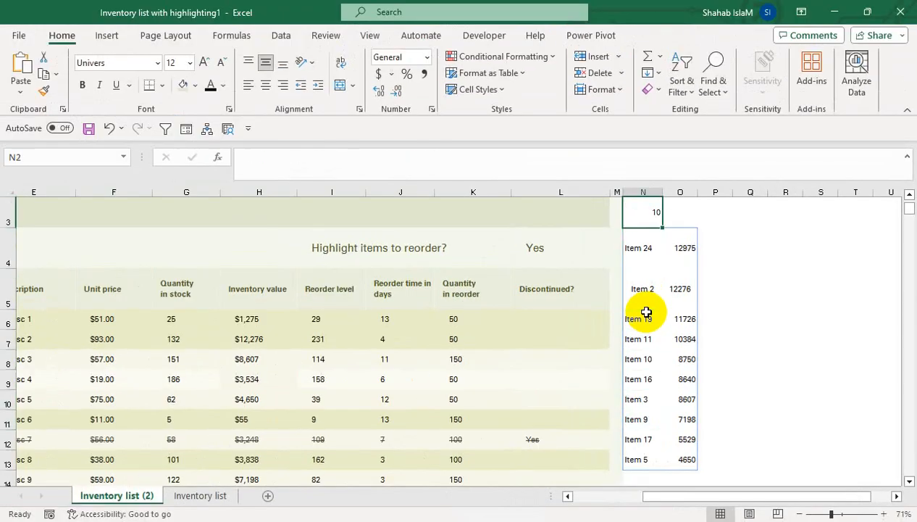
{"action": "key", "text": "Up"}
Clear cell N3 and replace the N3 reference in the N4 formula's SEQUENCE row count with 5
{"action": "left_click", "coordinate": [646, 311]}
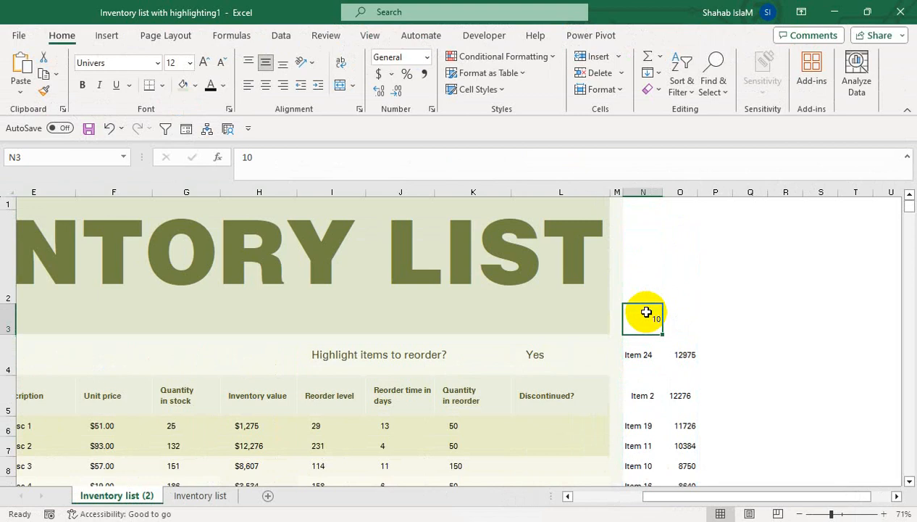
{"action": "key", "text": "Delete"}
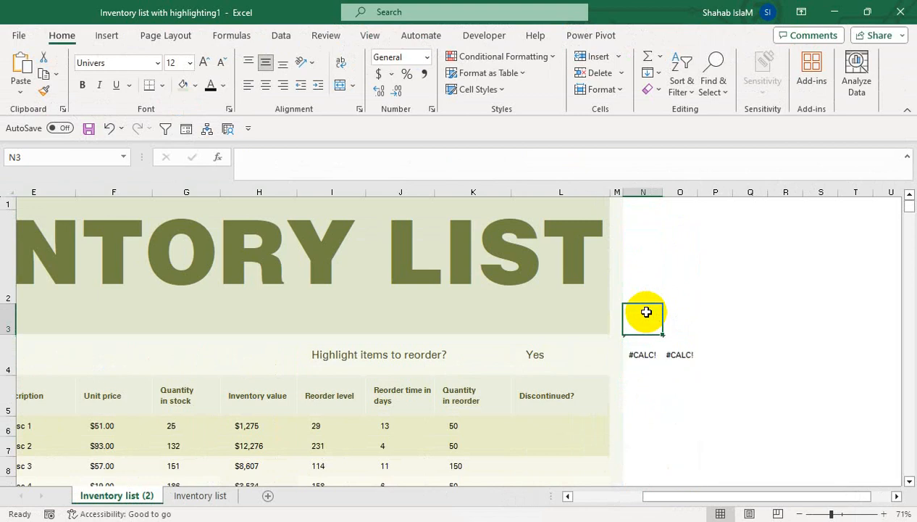
{"action": "double_click", "coordinate": [641, 354]}
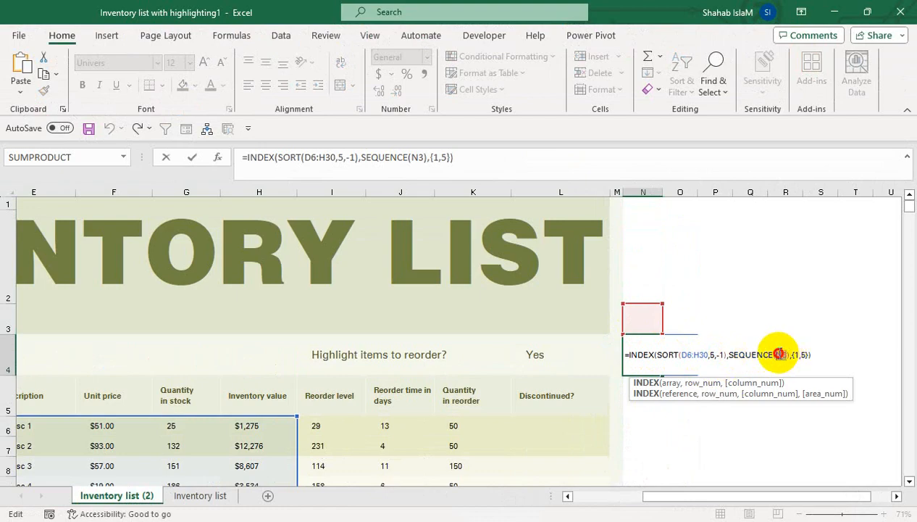
{"action": "left_click", "coordinate": [779, 354]}
{"action": "type", "text": "5"}
{"action": "key", "text": "Return"}
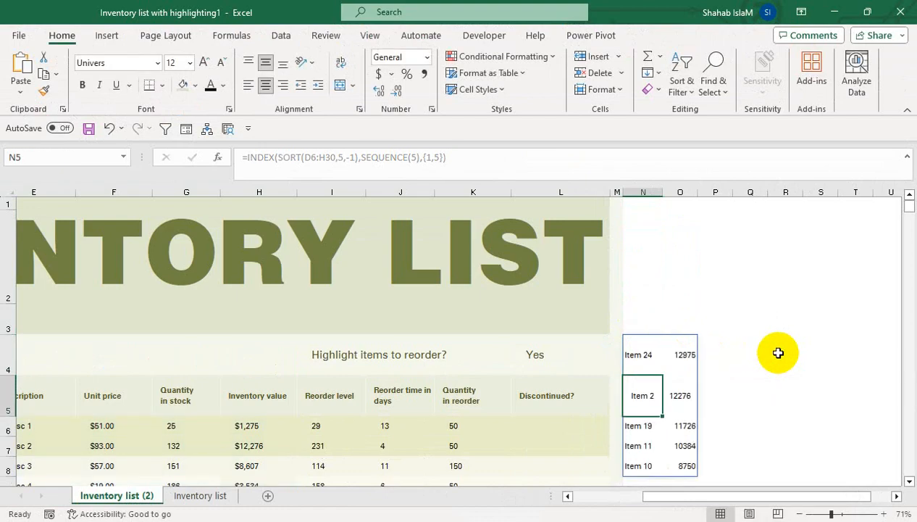
Examine the sheet title and the empty row 3 cells beneath it as a place for the top-items list
{"action": "left_click_drag", "start_coordinate": [652, 496], "coordinate": [581, 498]}
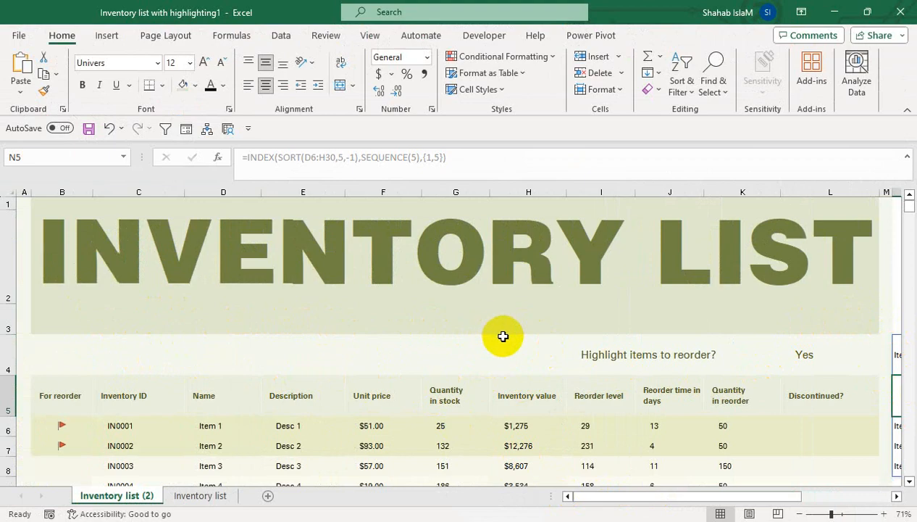
{"action": "left_click", "coordinate": [190, 235]}
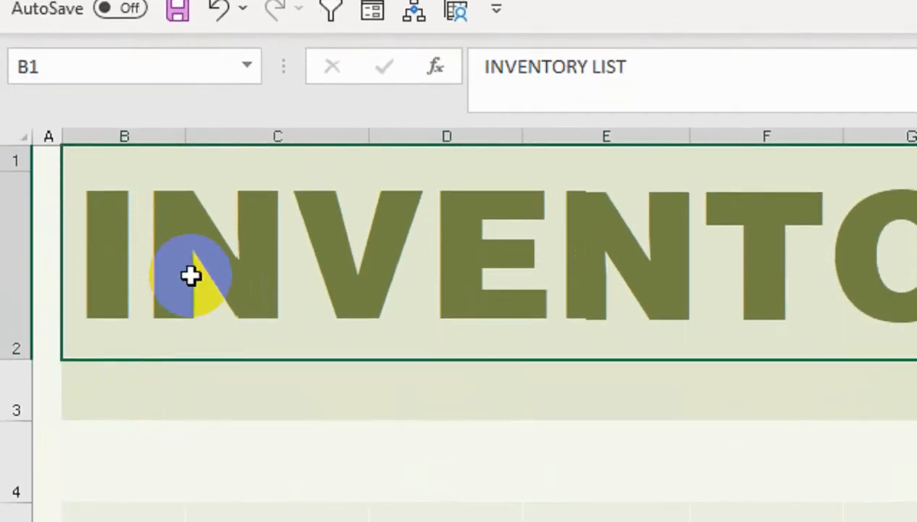
{"action": "left_click", "coordinate": [105, 392]}
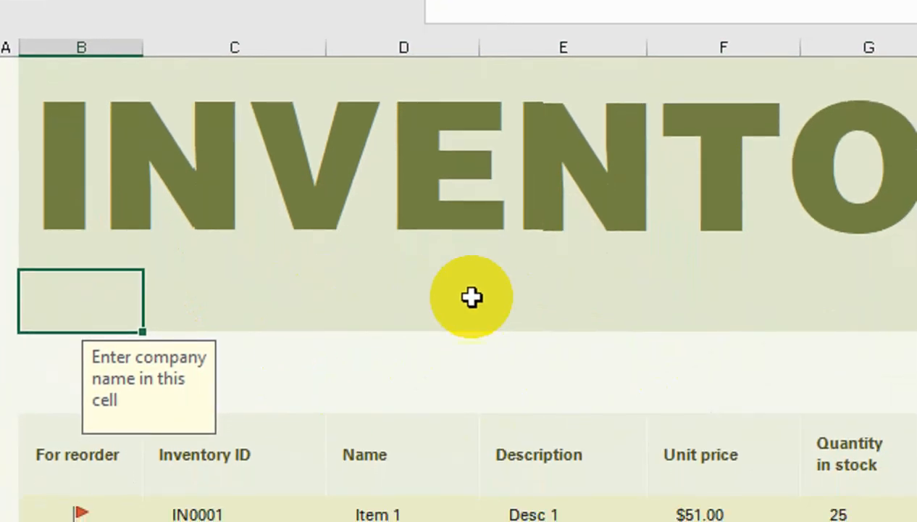
{"action": "left_click", "coordinate": [380, 302]}
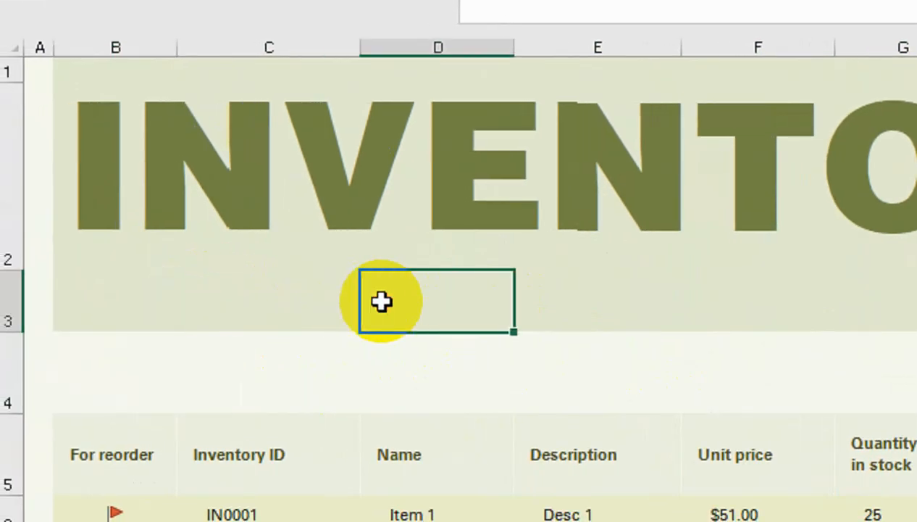
{"action": "key", "text": "Tab"}
{"action": "key", "text": "Tab"}
{"action": "key", "text": "Tab"}
{"action": "key", "text": "Tab"}
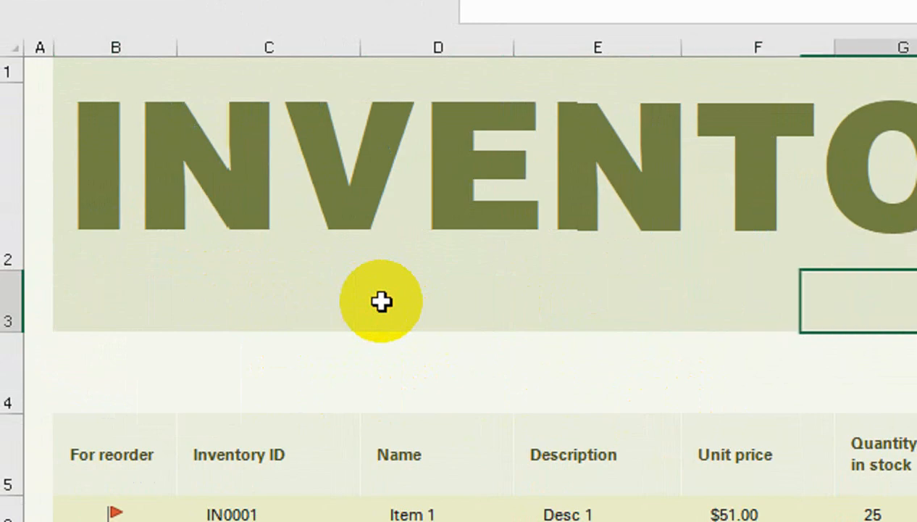
{"action": "left_click", "coordinate": [384, 298]}
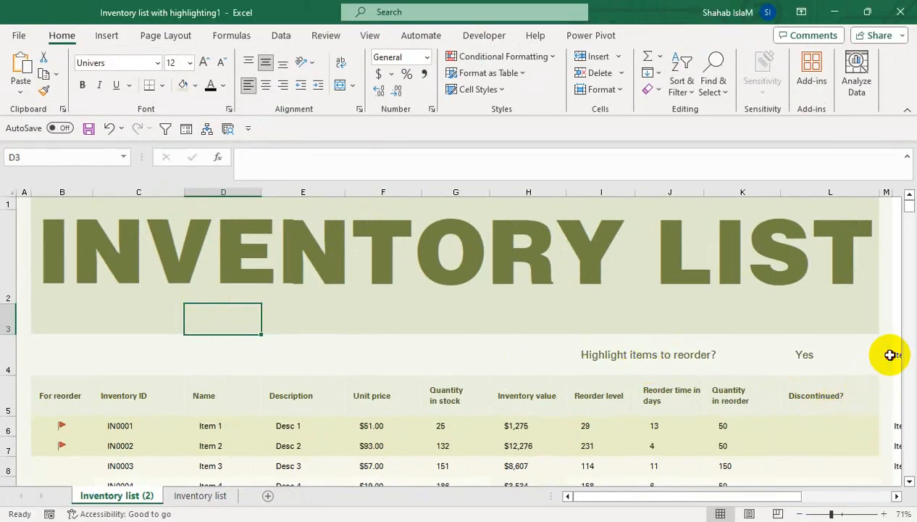
Wrap the INDEX formula in N4 in TRANSPOSE so the top items are laid out horizontally
{"action": "left_click", "coordinate": [887, 354]}
{"action": "key", "text": "Right"}
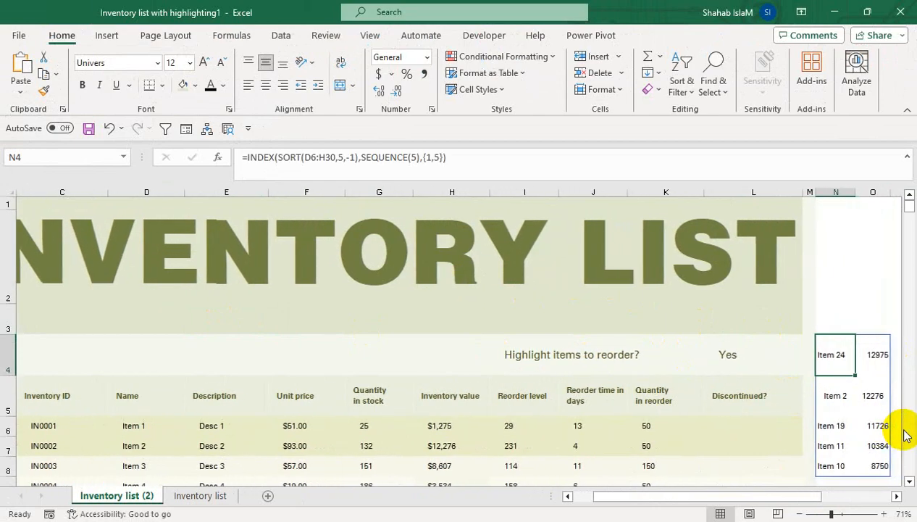
{"action": "left_click_drag", "start_coordinate": [799, 497], "coordinate": [830, 495]}
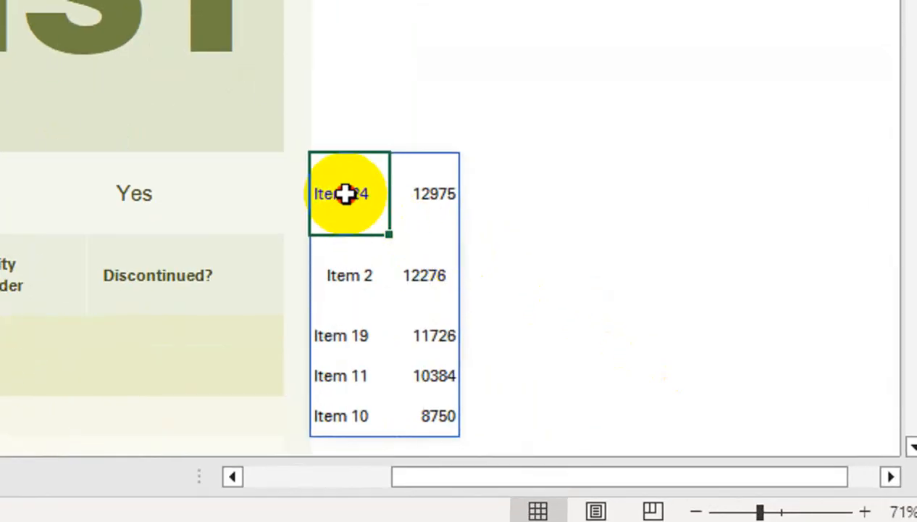
{"action": "double_click", "coordinate": [345, 193]}
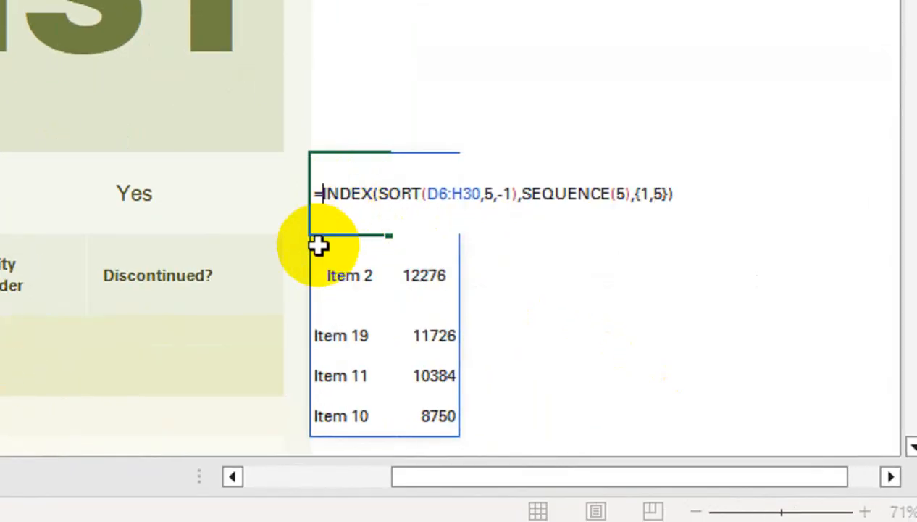
{"action": "type", "text": "TRANS"}
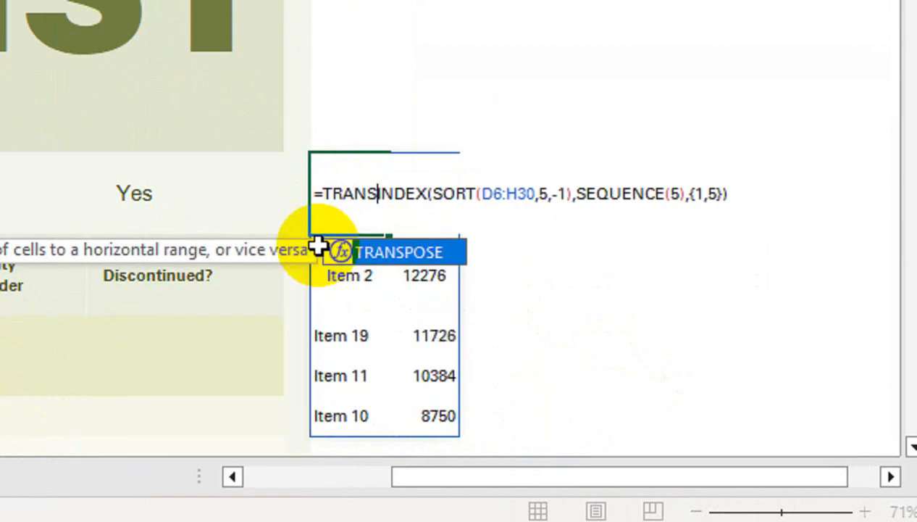
{"action": "key", "text": "Tab"}
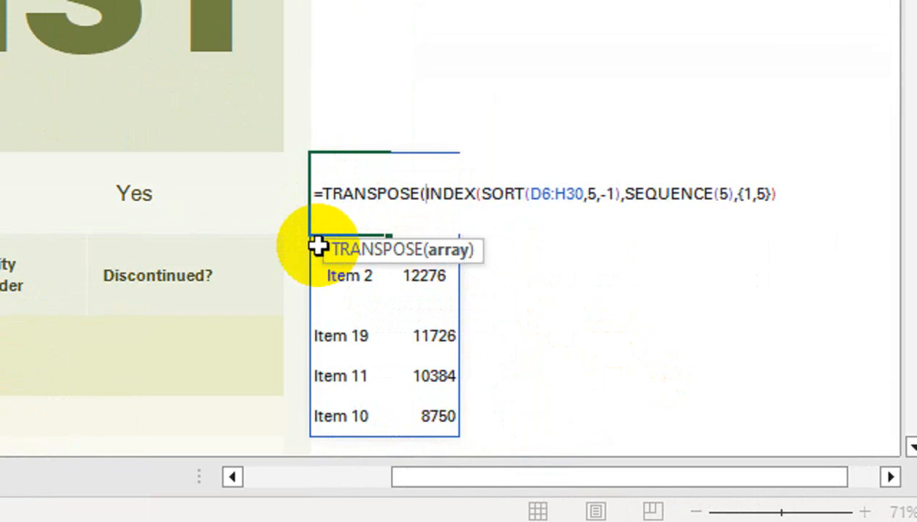
{"action": "key", "text": "Return"}
{"action": "key", "text": "Return"}
{"action": "key", "text": "Up"}
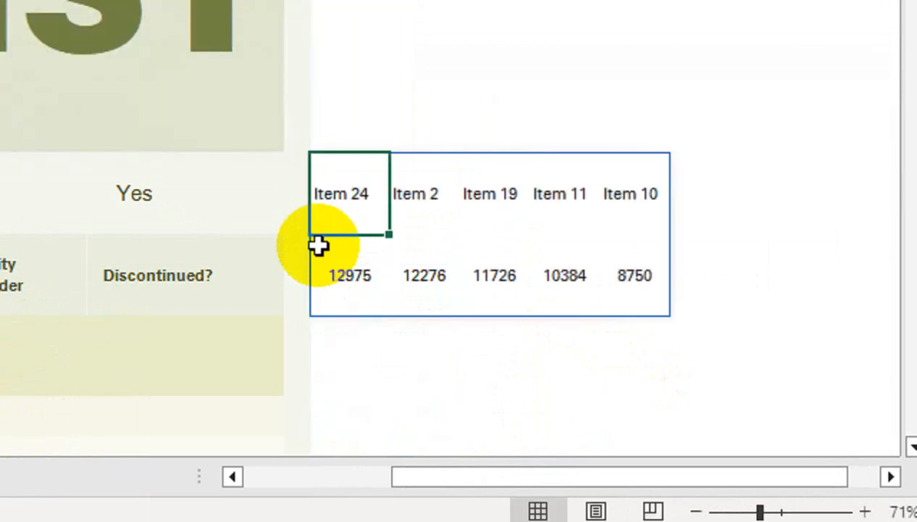
Copy the full text of the TRANSPOSE formula in N4 and leave the cell's formula as it is
{"action": "double_click", "coordinate": [351, 182]}
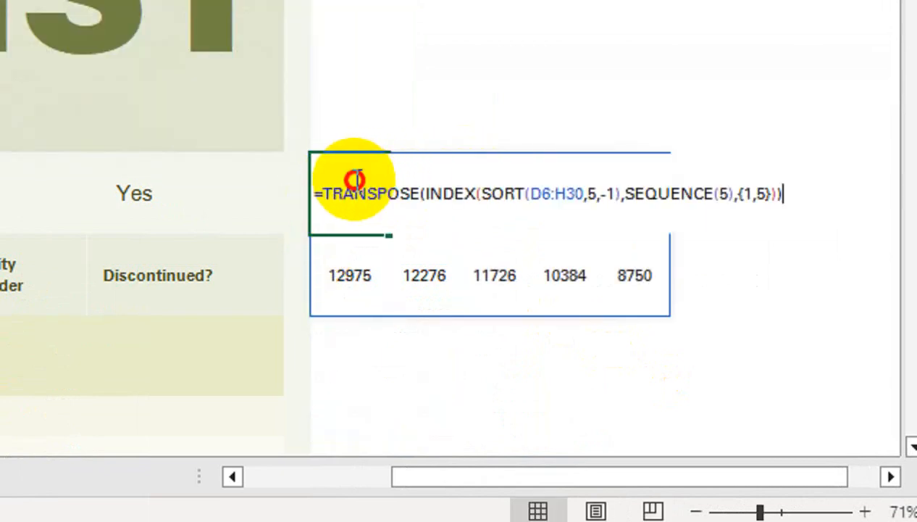
{"action": "left_click_drag", "start_coordinate": [788, 182], "coordinate": [255, 172]}
{"action": "key", "text": "ctrl+c"}
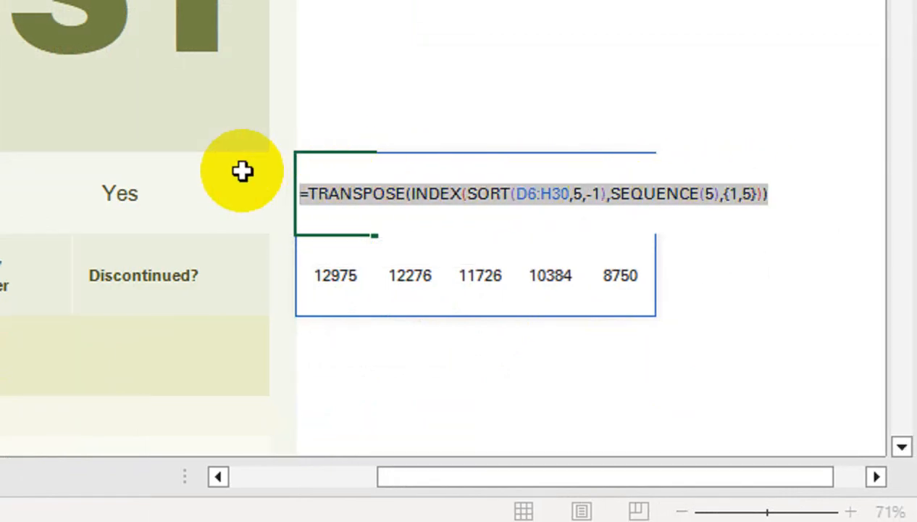
{"action": "key", "text": "Return"}
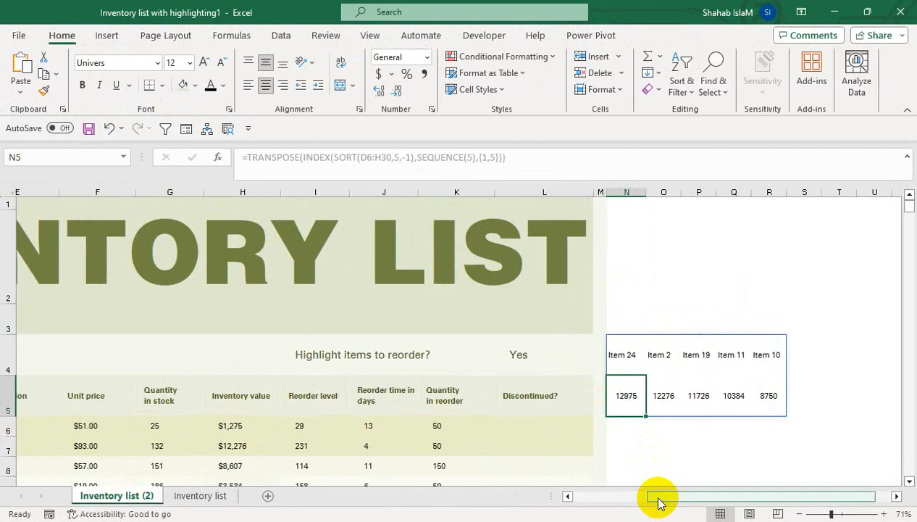
Paste the copied TRANSPOSE formula into cell D3 beneath the sheet title and enter it
{"action": "left_click_drag", "start_coordinate": [660, 499], "coordinate": [568, 496]}
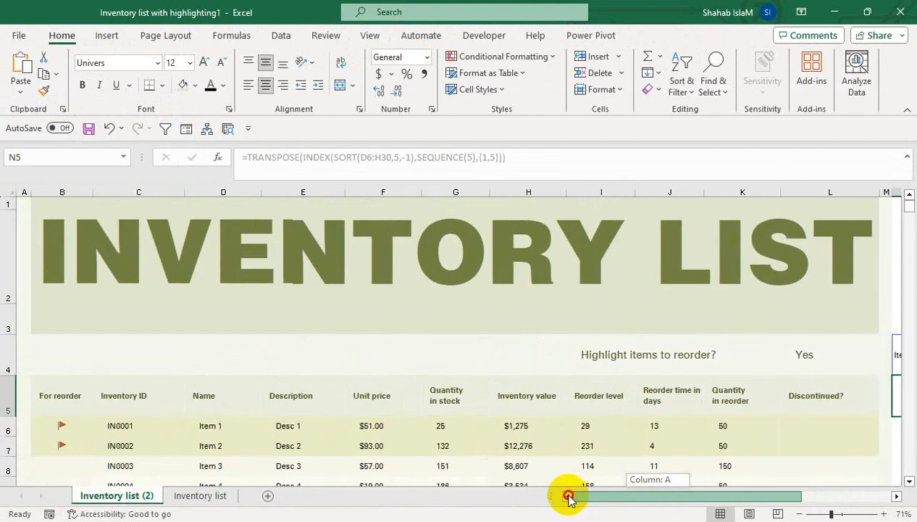
{"action": "left_click", "coordinate": [202, 322]}
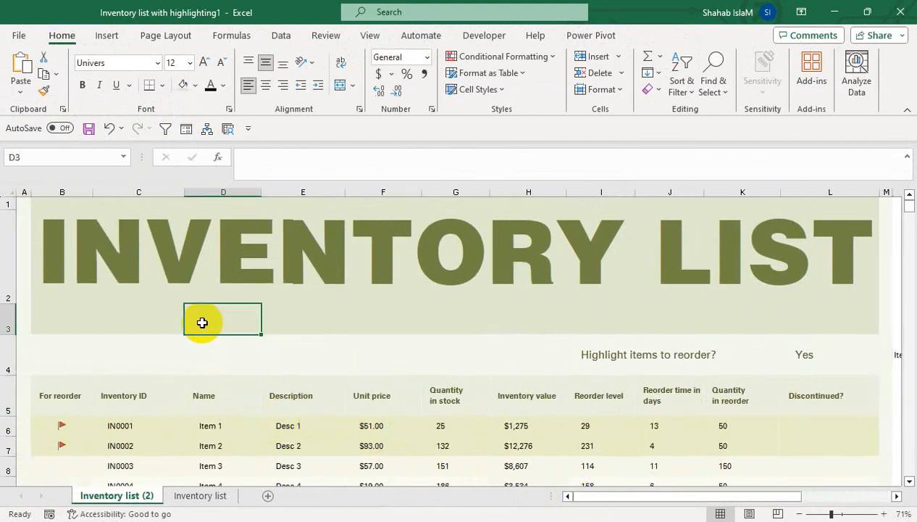
{"action": "double_click", "coordinate": [202, 323]}
{"action": "key", "text": "ctrl+v"}
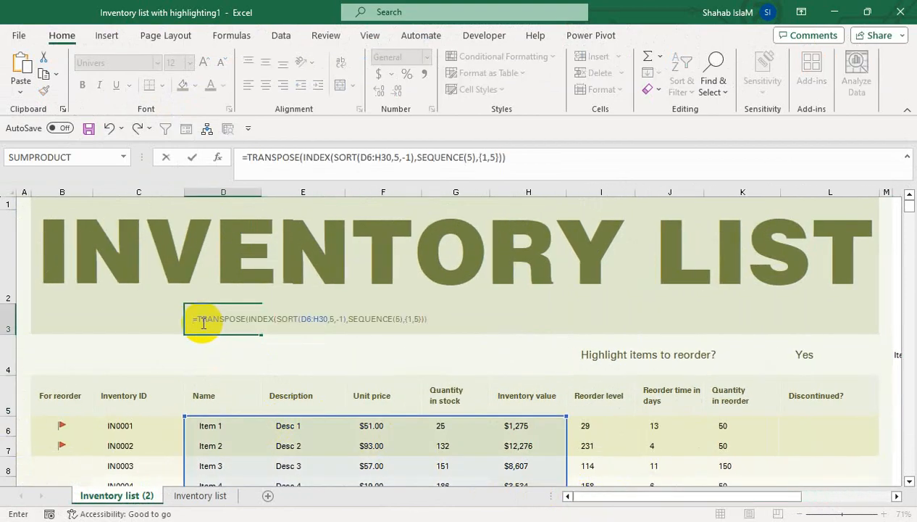
{"action": "key", "text": "Return"}
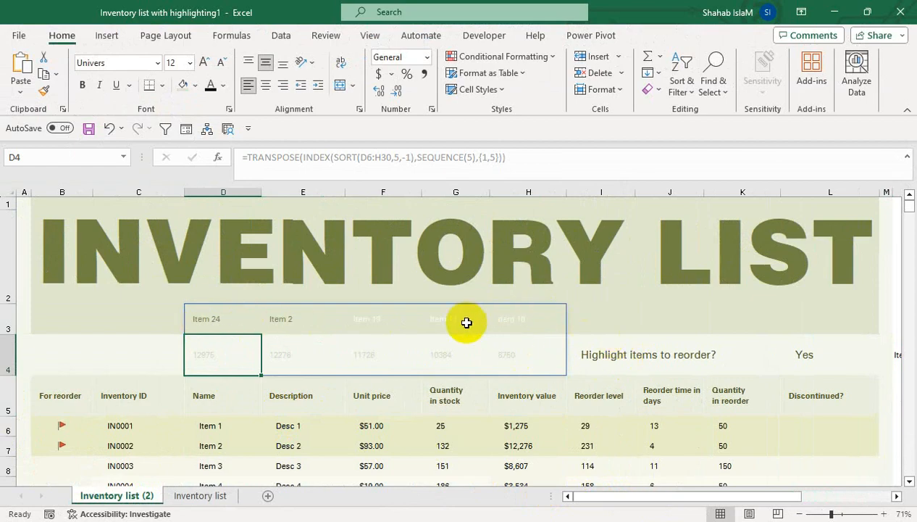
Format the top-items results in D3:H4 as bold, font size 20 and horizontally centred
{"action": "left_click", "coordinate": [208, 318]}
{"action": "left_click_drag", "start_coordinate": [208, 318], "coordinate": [541, 352]}
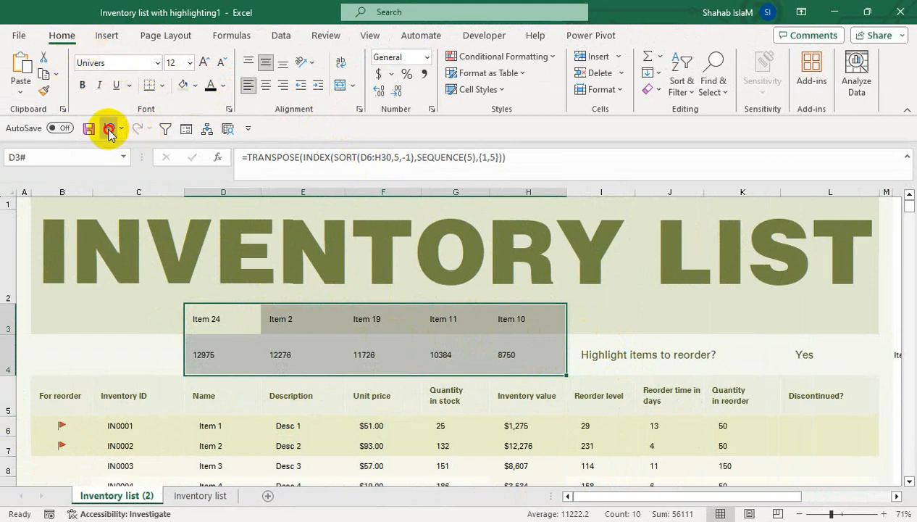
{"action": "left_click", "coordinate": [206, 63]}
{"action": "left_click", "coordinate": [205, 64]}
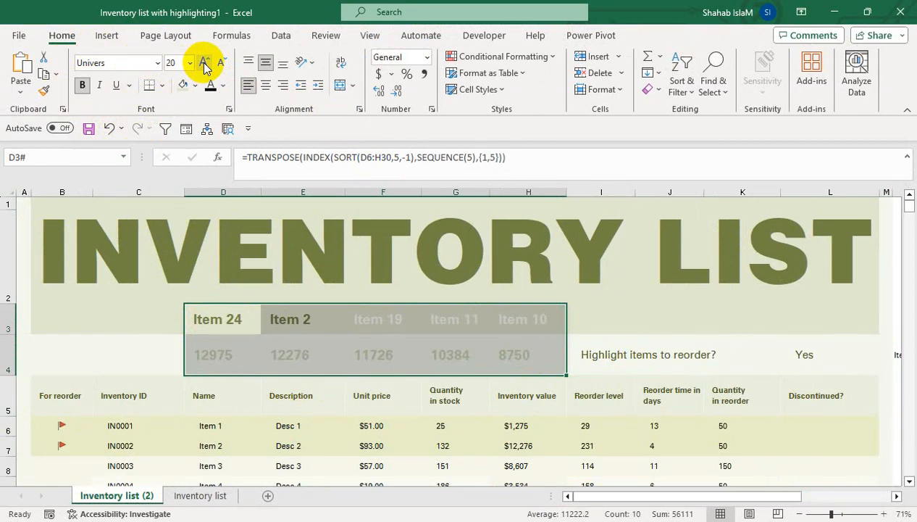
{"action": "left_click", "coordinate": [267, 84]}
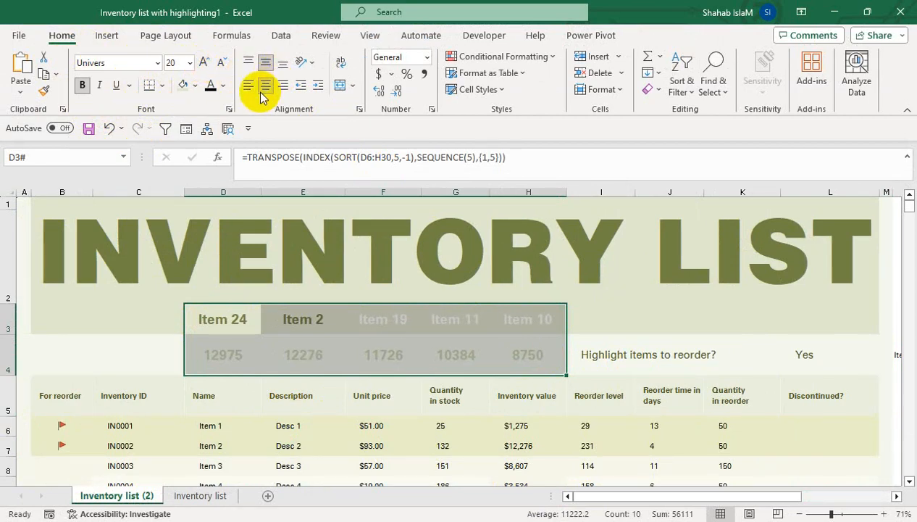
{"action": "left_click", "coordinate": [281, 325]}
{"action": "left_click", "coordinate": [274, 393]}
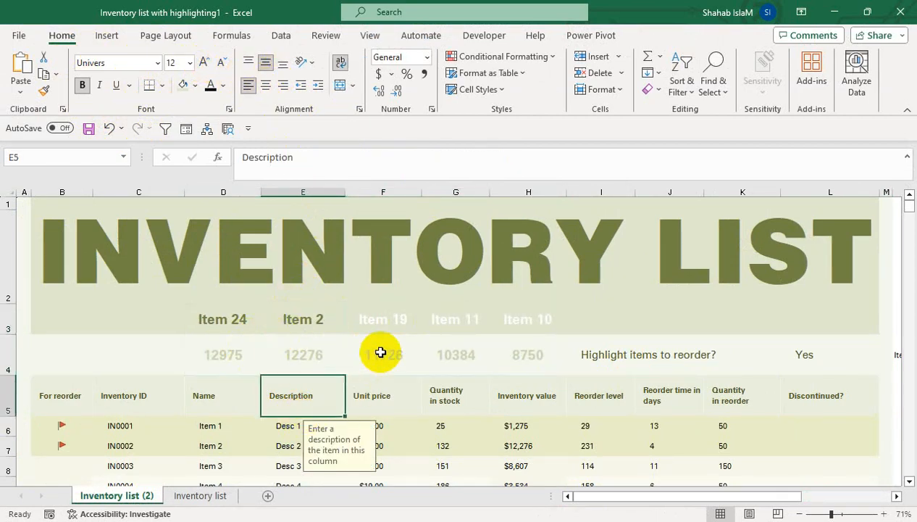
Try a black font colour on the inventory values in D4:H4 and undo it
{"action": "left_click_drag", "start_coordinate": [553, 365], "coordinate": [235, 350]}
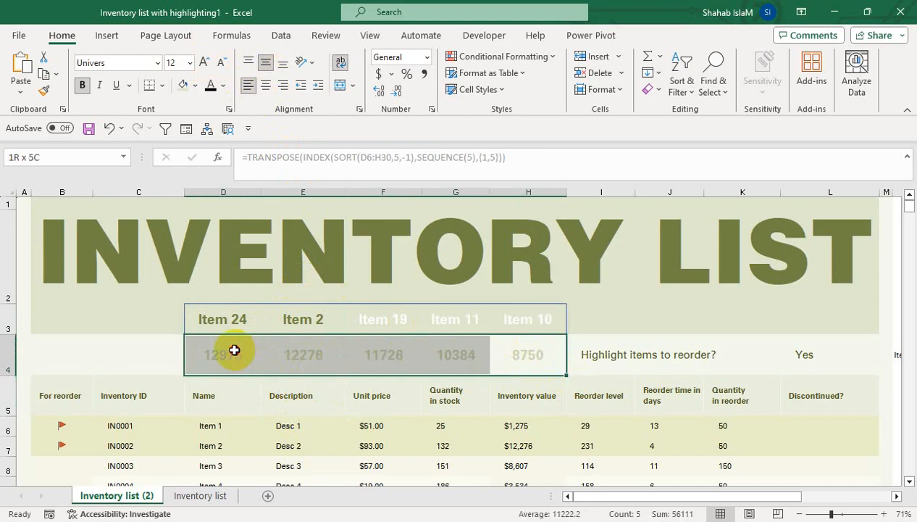
{"action": "left_click_drag", "start_coordinate": [234, 350], "coordinate": [519, 345]}
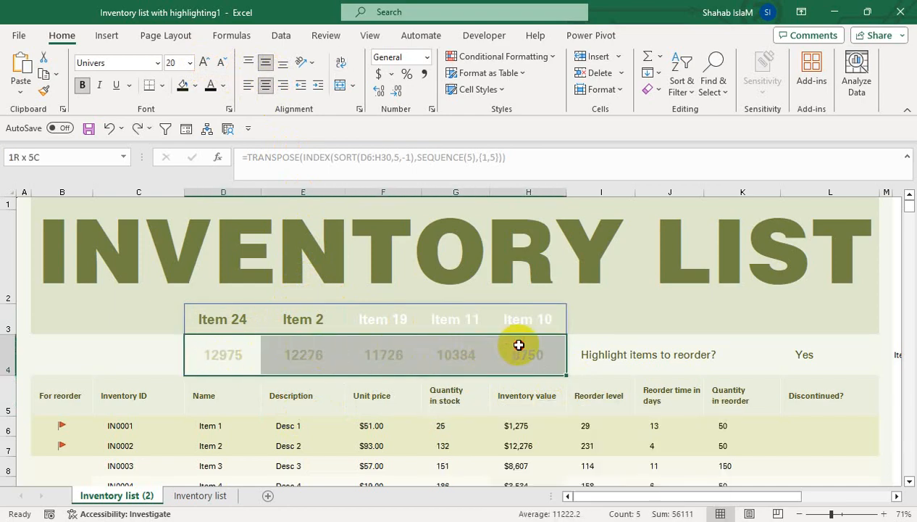
{"action": "left_click", "coordinate": [213, 87]}
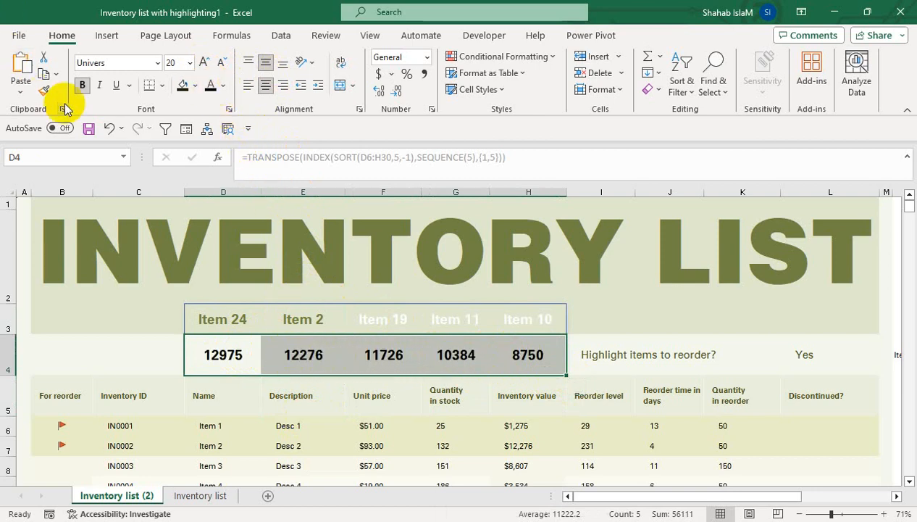
{"action": "left_click", "coordinate": [109, 128]}
Fill the inventory values in D4:H4 with a near-black olive theme colour and the row band B3:L3 with black
{"action": "left_click", "coordinate": [195, 86]}
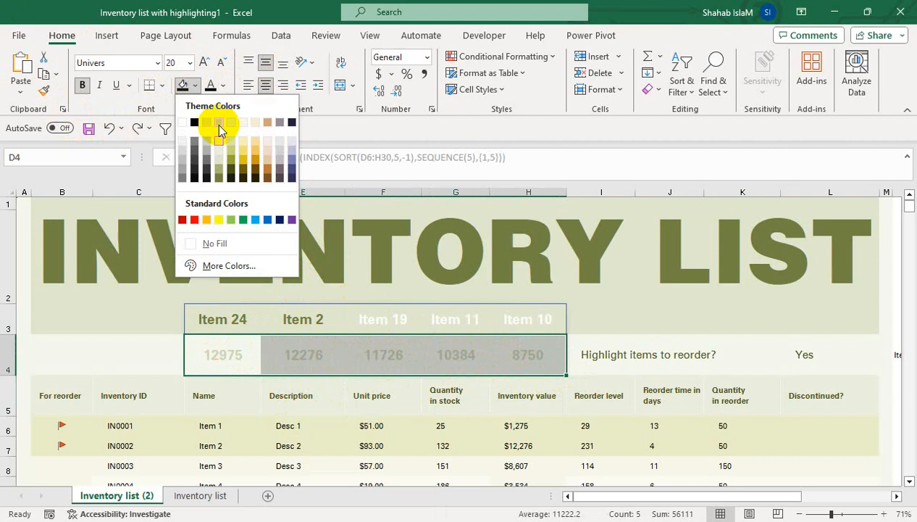
{"action": "left_click", "coordinate": [220, 177]}
{"action": "left_click_drag", "start_coordinate": [53, 318], "coordinate": [833, 318]}
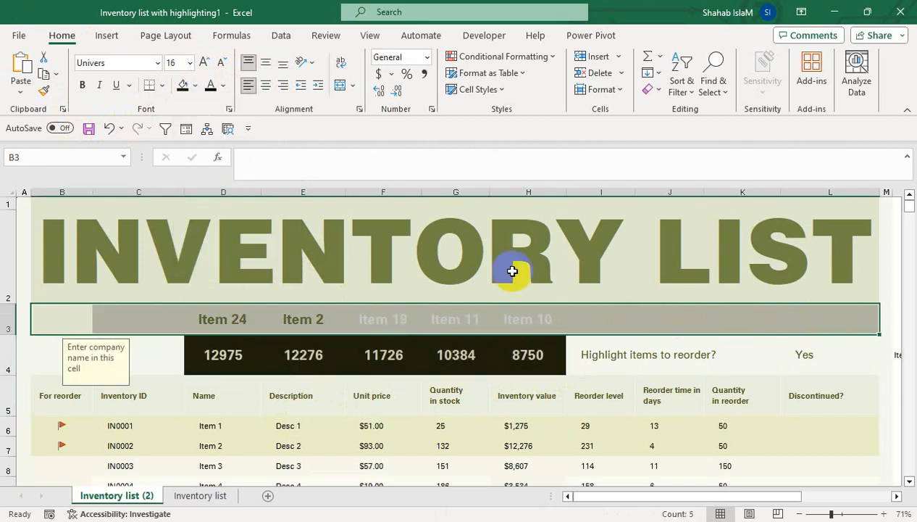
{"action": "left_click", "coordinate": [183, 85]}
{"action": "left_click", "coordinate": [194, 87]}
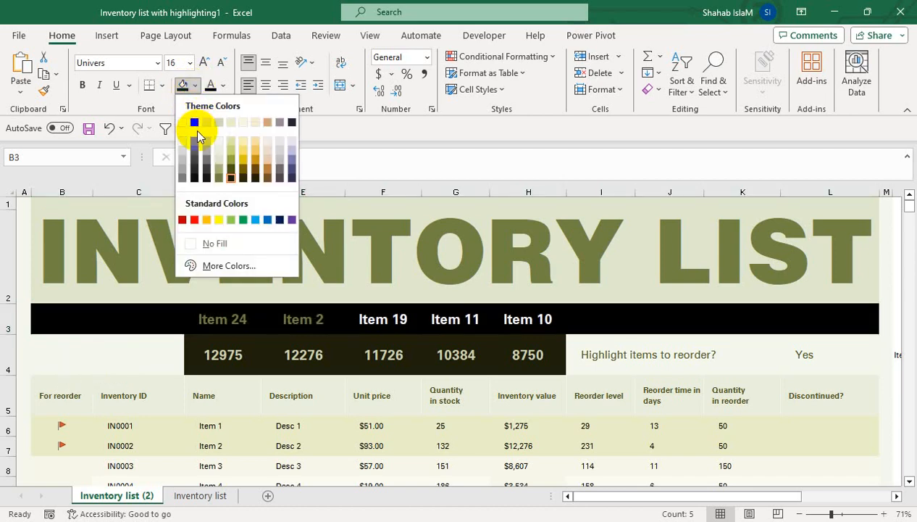
{"action": "left_click", "coordinate": [195, 124]}
Merge and centre cells B3:C4 and enter the label TOP SALES in the merged cell
{"action": "left_click_drag", "start_coordinate": [80, 326], "coordinate": [113, 354]}
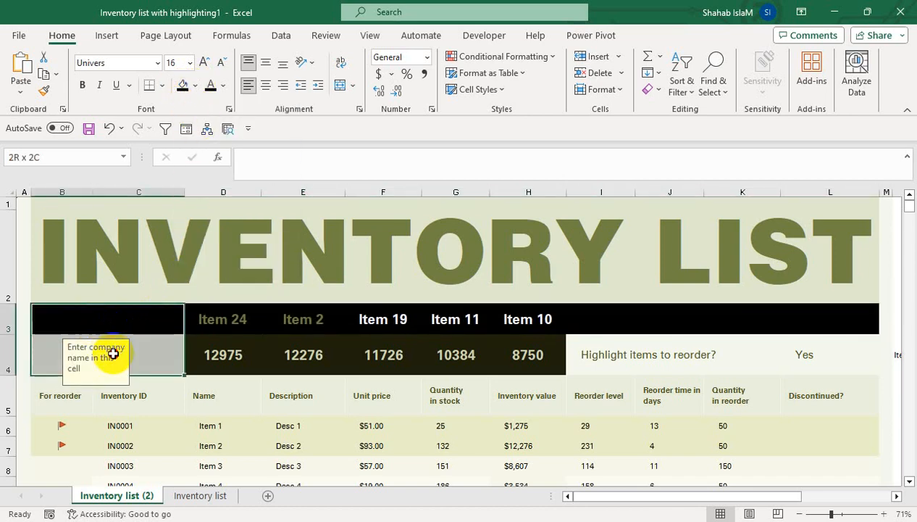
{"action": "left_click", "coordinate": [340, 87]}
{"action": "left_click", "coordinate": [167, 348]}
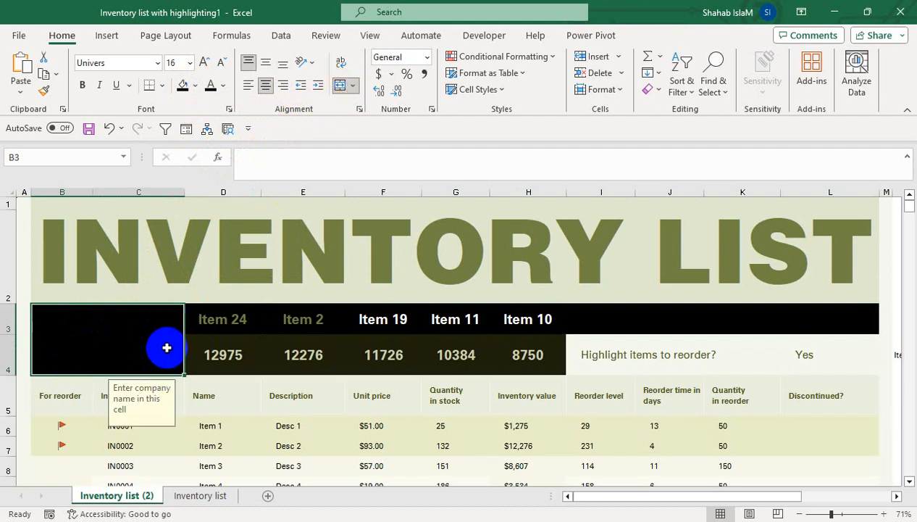
{"action": "type", "text": "TOP SALES"}
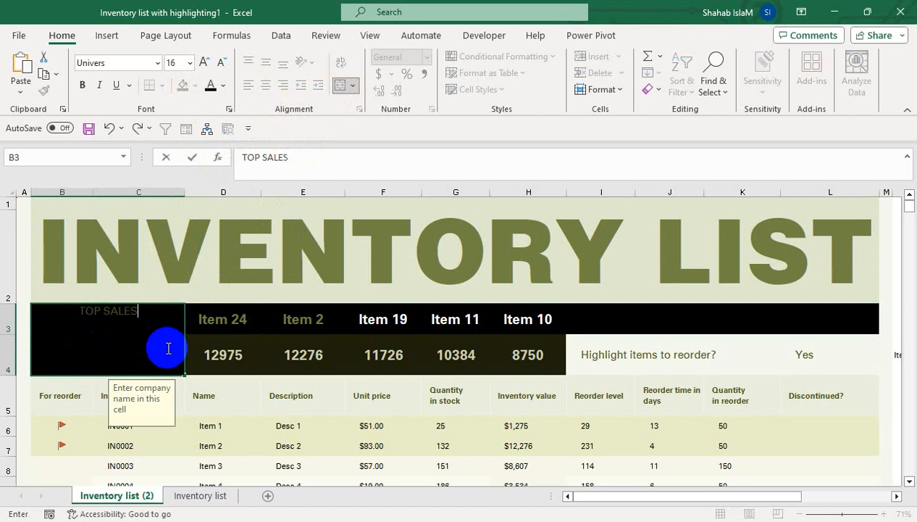
{"action": "key", "text": "Return"}
Format the TOP SALES label as vertically centred, font size 28, white and bold
{"action": "left_click", "coordinate": [158, 347]}
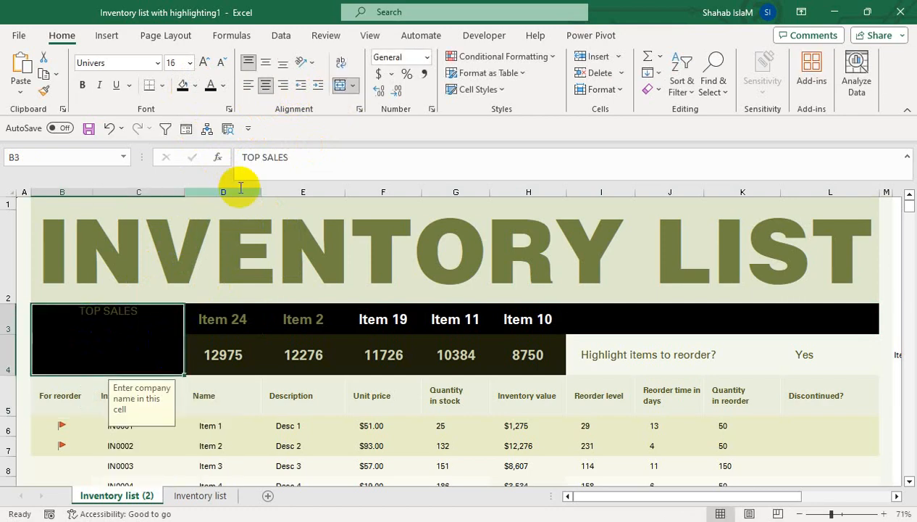
{"action": "left_click", "coordinate": [266, 63]}
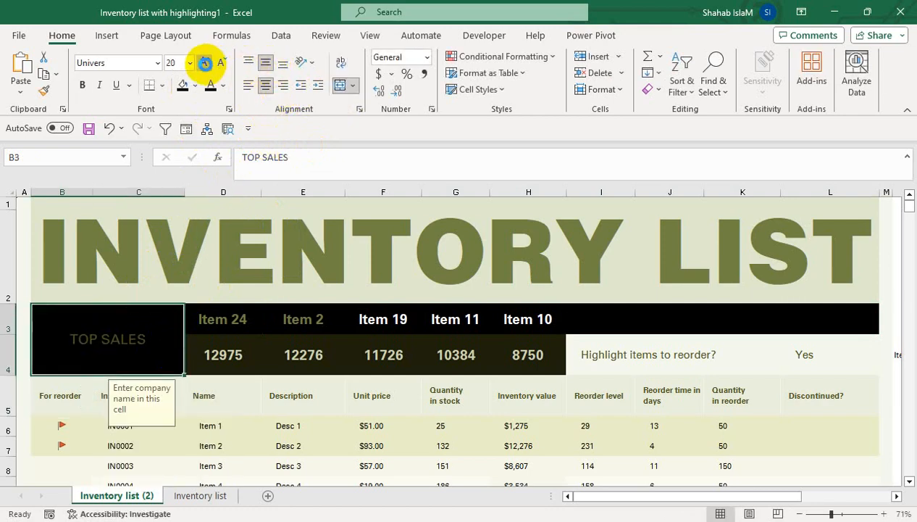
{"action": "left_click", "coordinate": [206, 67]}
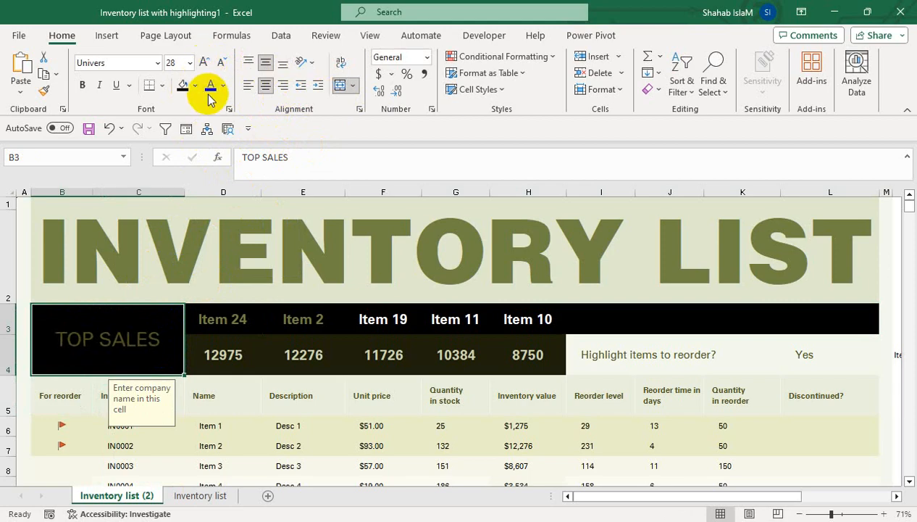
{"action": "left_click", "coordinate": [222, 90]}
{"action": "left_click", "coordinate": [214, 144]}
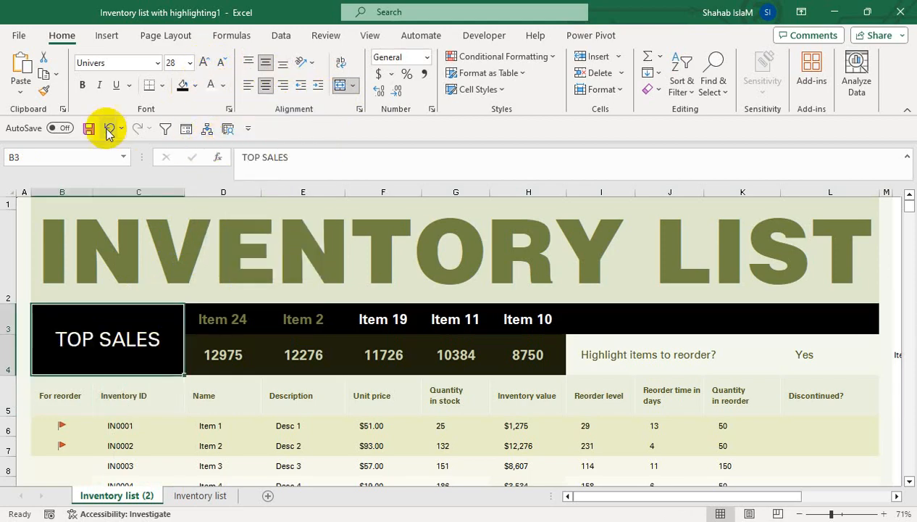
{"action": "left_click", "coordinate": [85, 85]}
Colour the item names in D3:E3 white and enlarge the TOP SALES label to font size 36
{"action": "left_click_drag", "start_coordinate": [205, 322], "coordinate": [304, 322]}
{"action": "left_click", "coordinate": [213, 87]}
{"action": "left_click", "coordinate": [275, 352]}
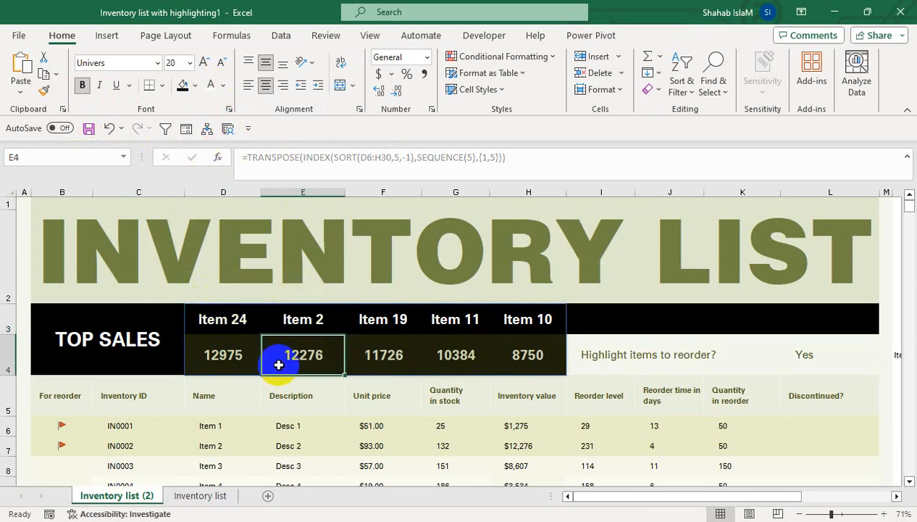
{"action": "left_click", "coordinate": [127, 338]}
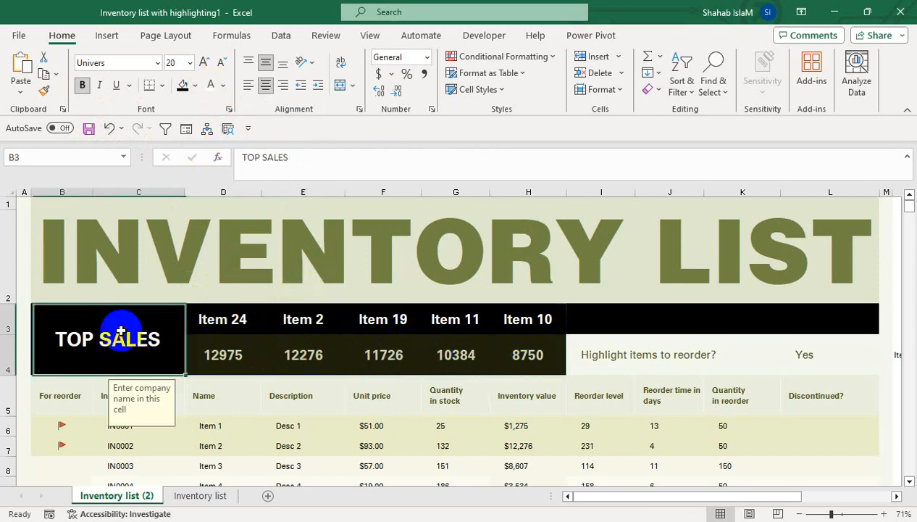
{"action": "left_click", "coordinate": [203, 63]}
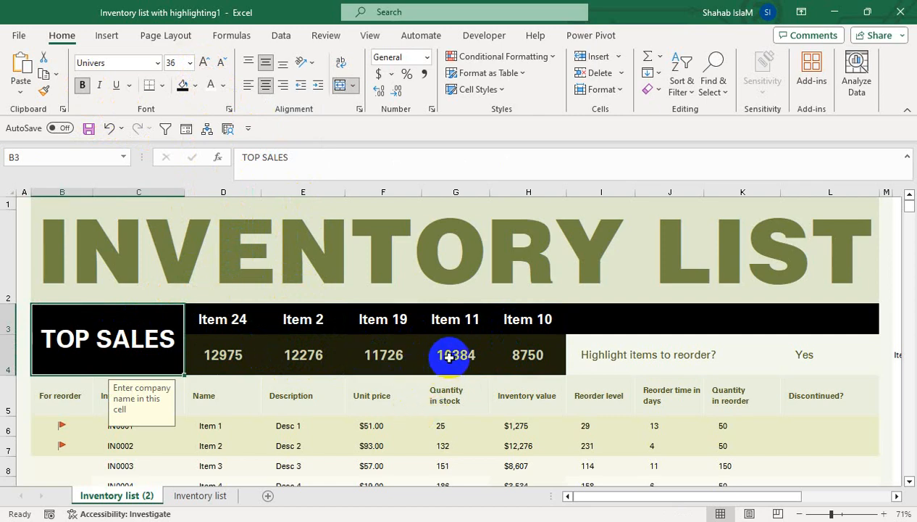
Test the reorder highlighting by setting L4 to No and then back to Yes
{"action": "left_click_drag", "start_coordinate": [606, 352], "coordinate": [804, 352]}
{"action": "left_click", "coordinate": [669, 410]}
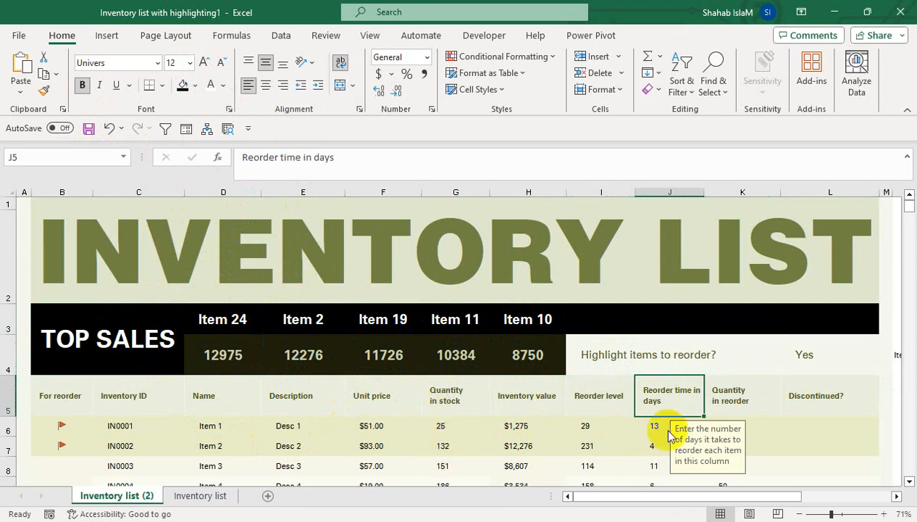
{"action": "left_click", "coordinate": [862, 366]}
{"action": "left_click", "coordinate": [885, 372]}
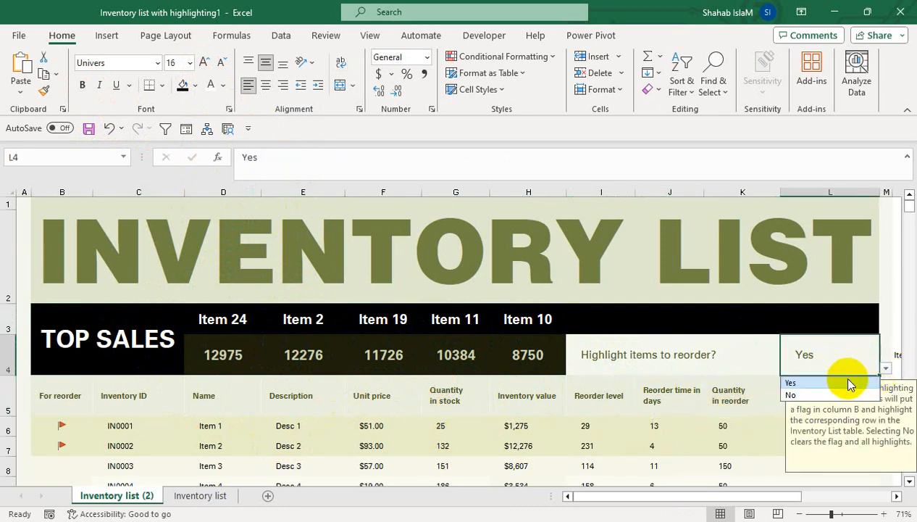
{"action": "left_click", "coordinate": [839, 393]}
{"action": "left_click", "coordinate": [647, 410]}
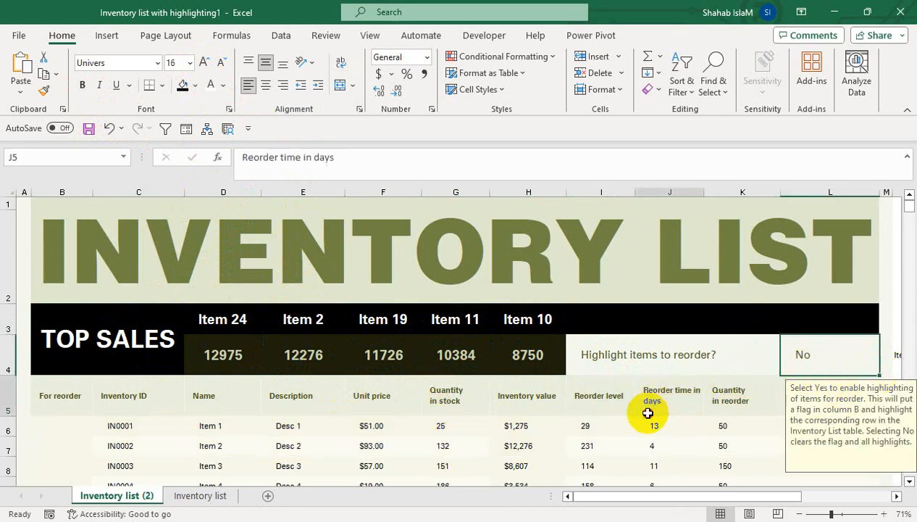
{"action": "left_click", "coordinate": [875, 361]}
{"action": "left_click", "coordinate": [885, 371]}
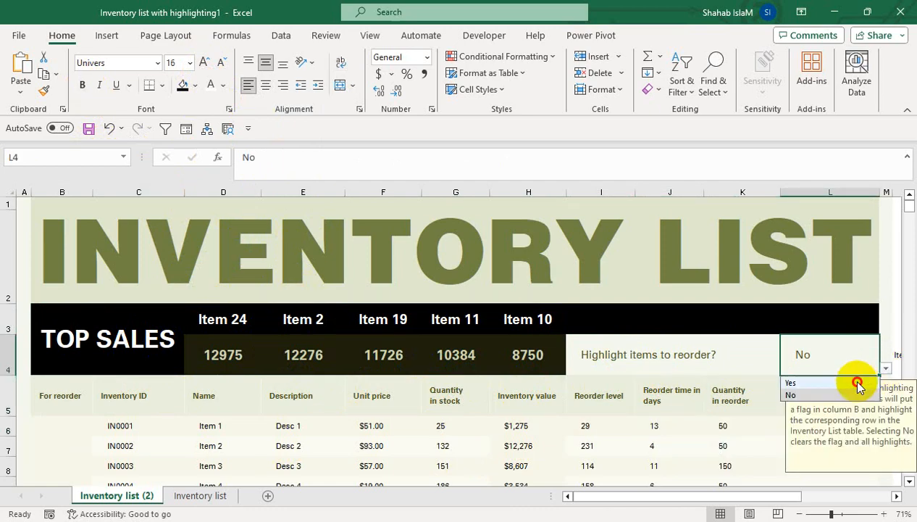
{"action": "left_click", "coordinate": [833, 381]}
{"action": "left_click", "coordinate": [768, 441]}
Test the discontinued formatting by setting L6 for Item 1 to Yes and then clearing the cell
{"action": "left_click", "coordinate": [844, 428]}
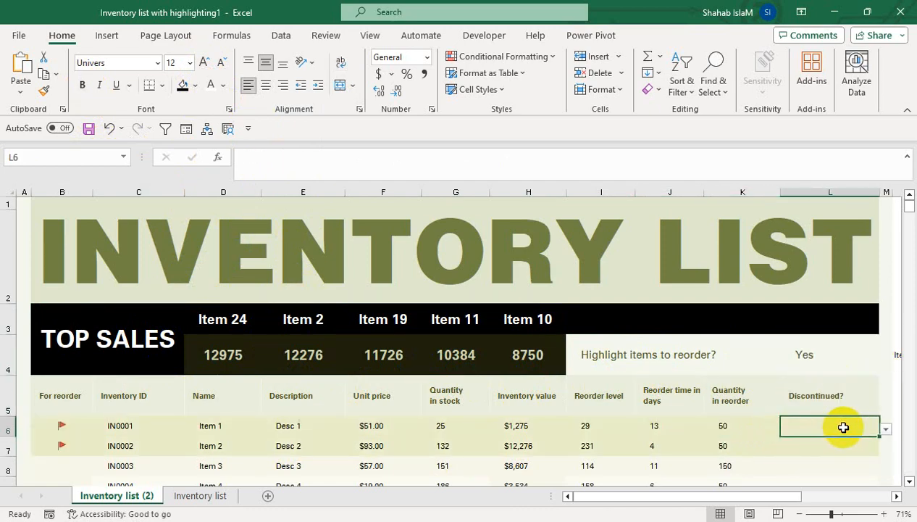
{"action": "left_click", "coordinate": [885, 429]}
{"action": "left_click", "coordinate": [836, 444]}
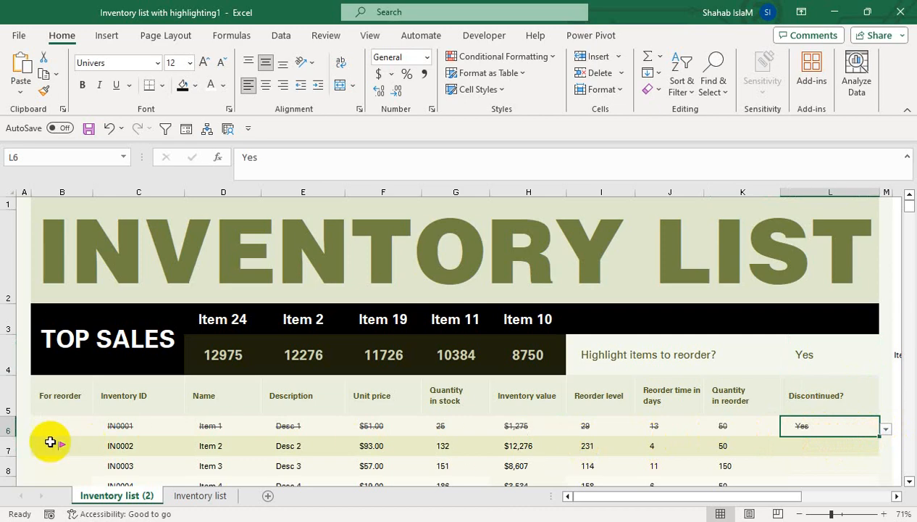
{"action": "left_click", "coordinate": [882, 428]}
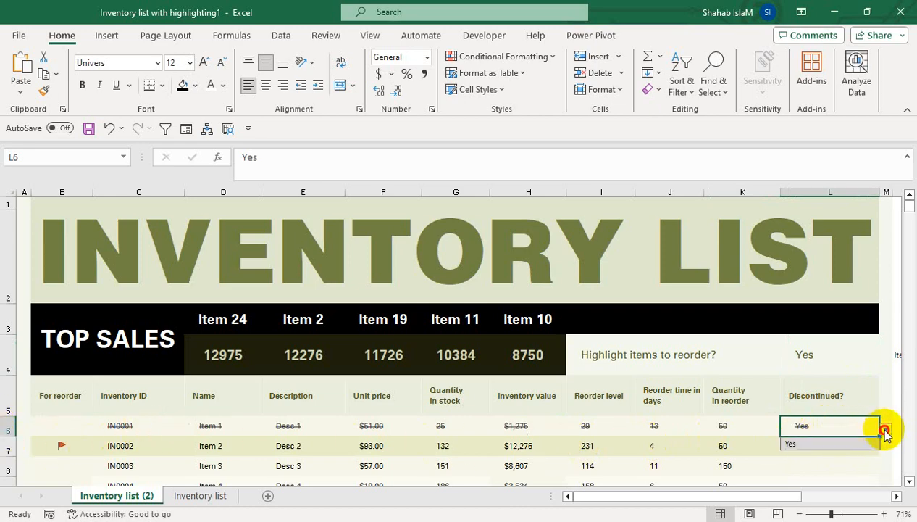
{"action": "left_click", "coordinate": [821, 426]}
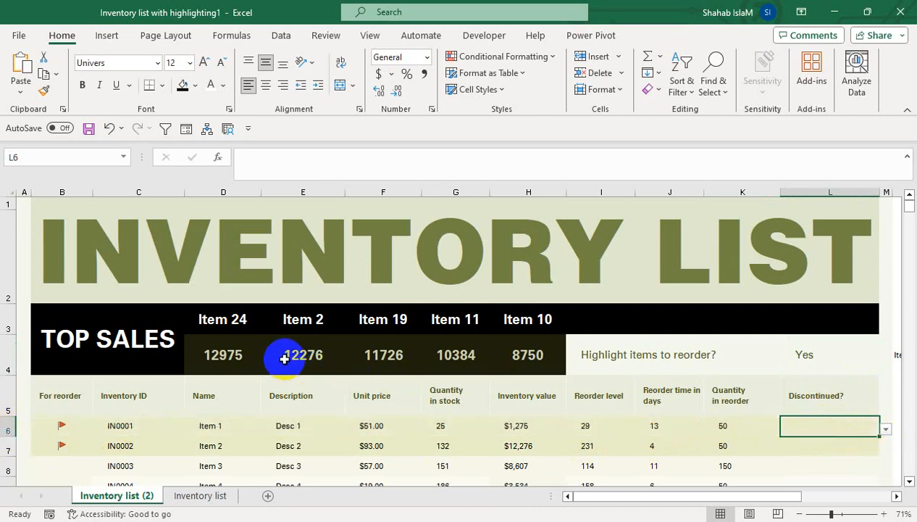